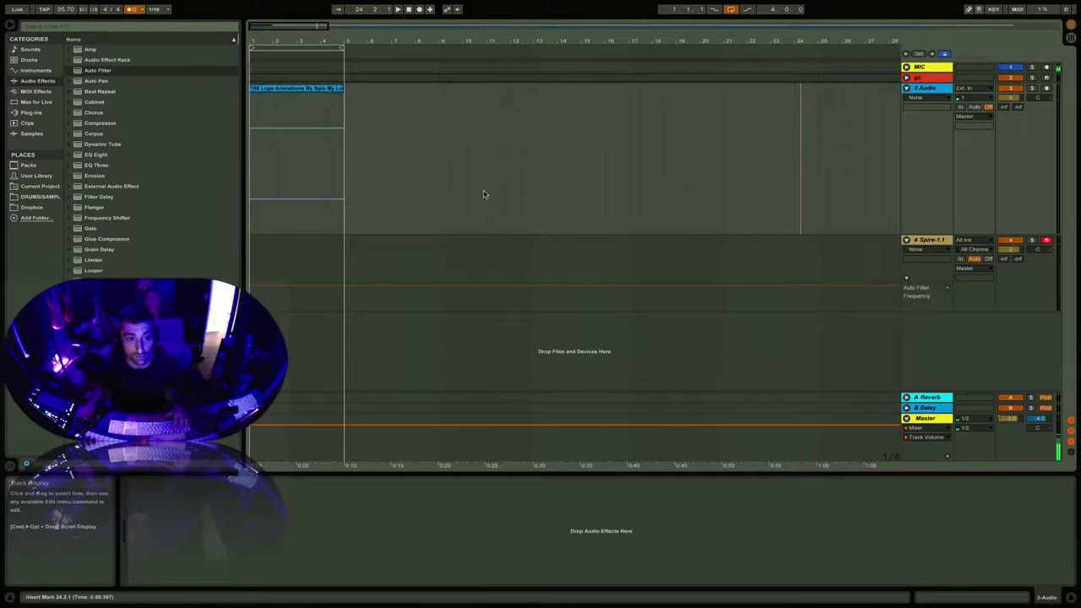
Step: Examine the MIC track's effect chain and the gc track's lane, and select the 3 Audio track
left_click_drag(315, 40, 314, 67)
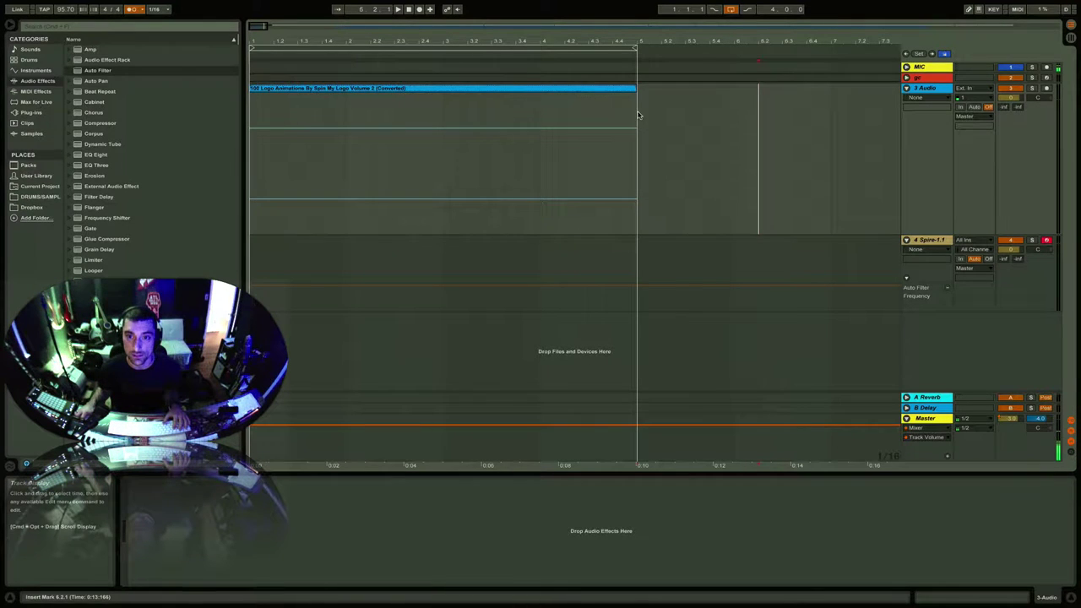
left_click_drag(530, 34, 527, 55)
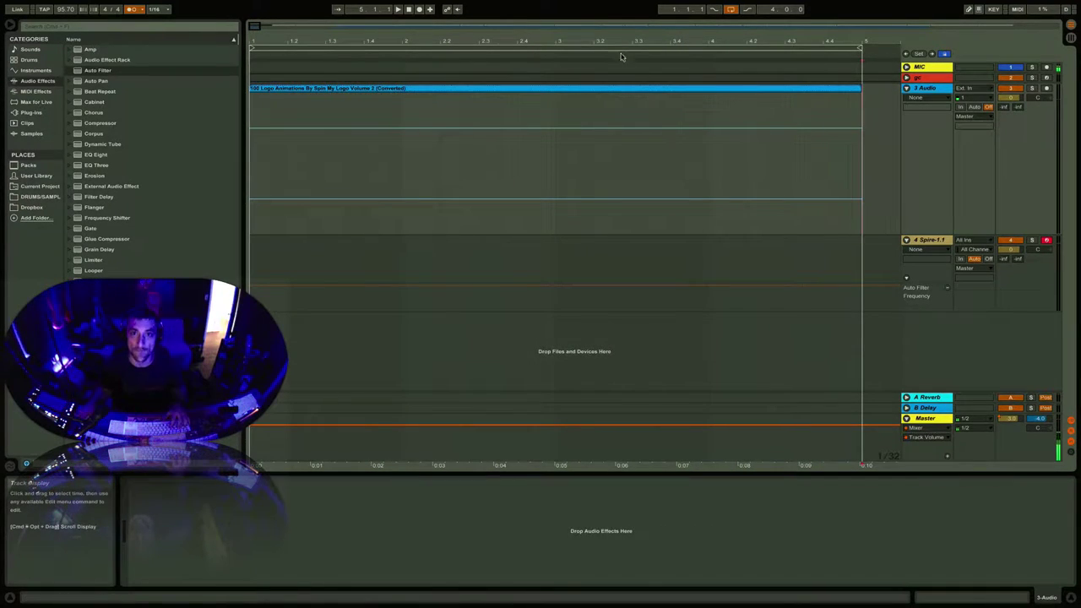
left_click(939, 67)
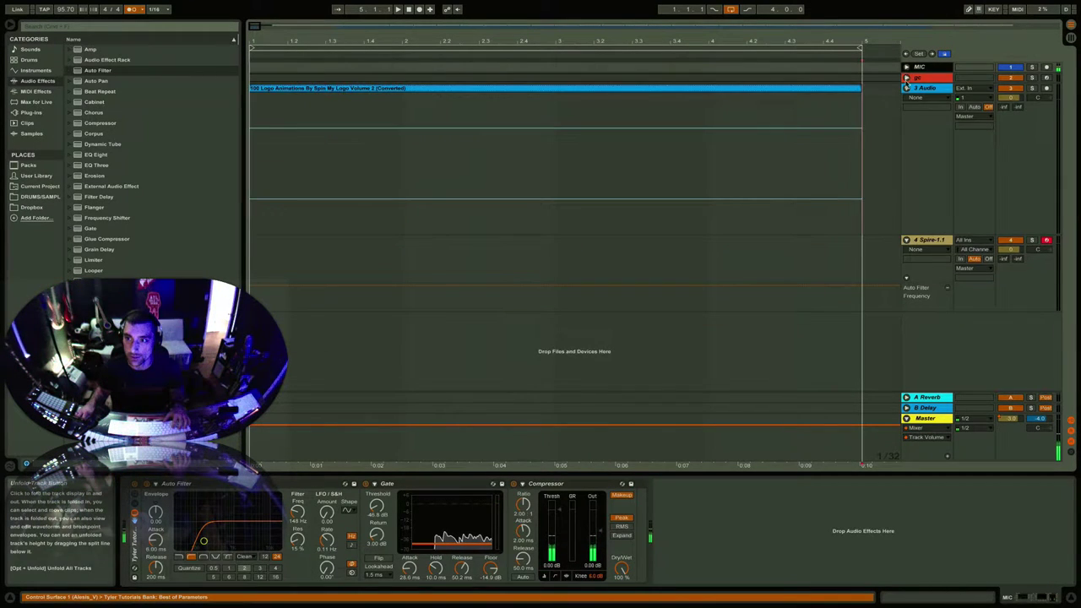
left_click(907, 77)
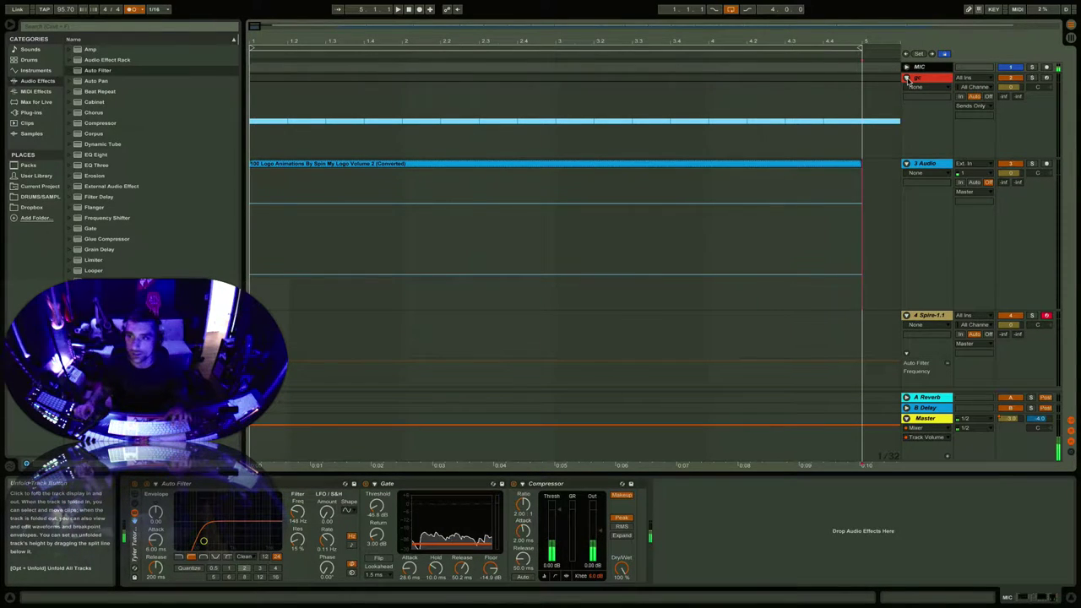
left_click(907, 78)
left_click(927, 89)
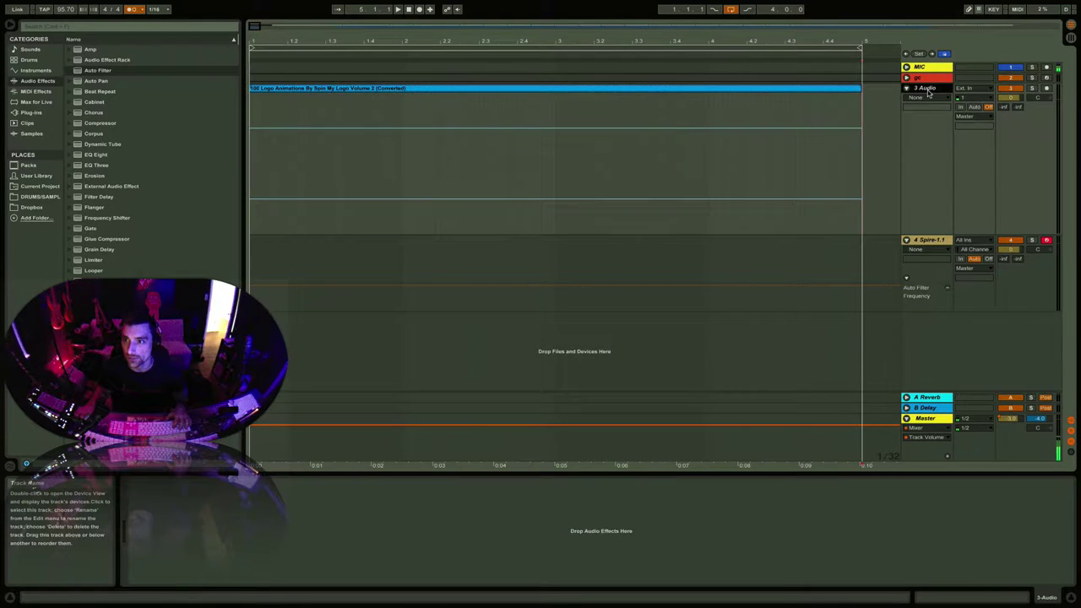
Step: Play the logo animation video from the start of the arrangement and close its video window
key("minus")
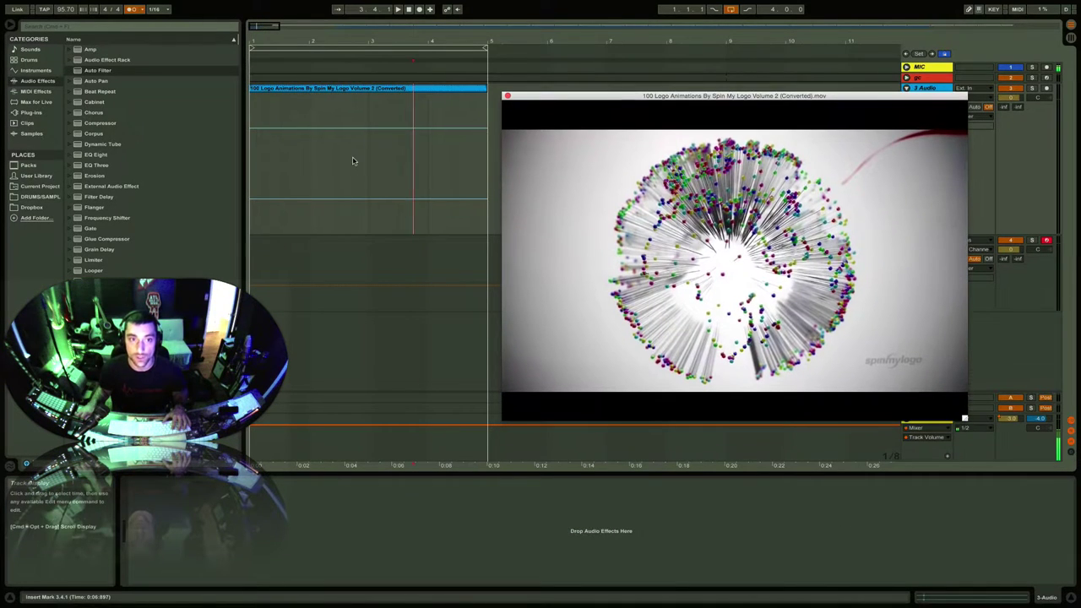
left_click(376, 107)
left_click(407, 9)
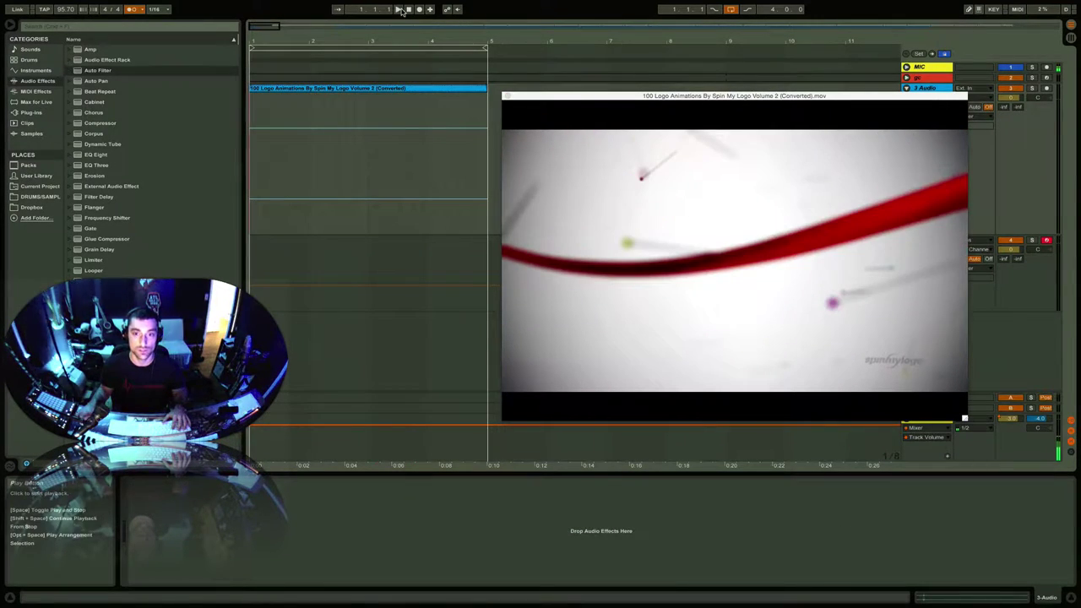
left_click(399, 9)
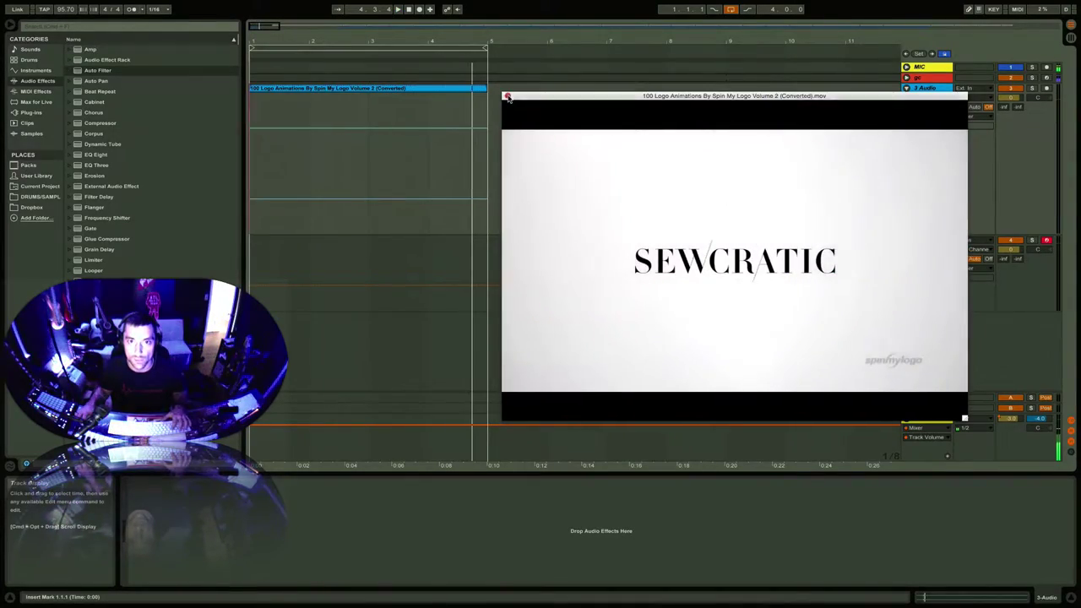
left_click(507, 96)
Step: Check the clip's span on the timeline and select the song tempo control
left_click_drag(480, 40, 860, 51)
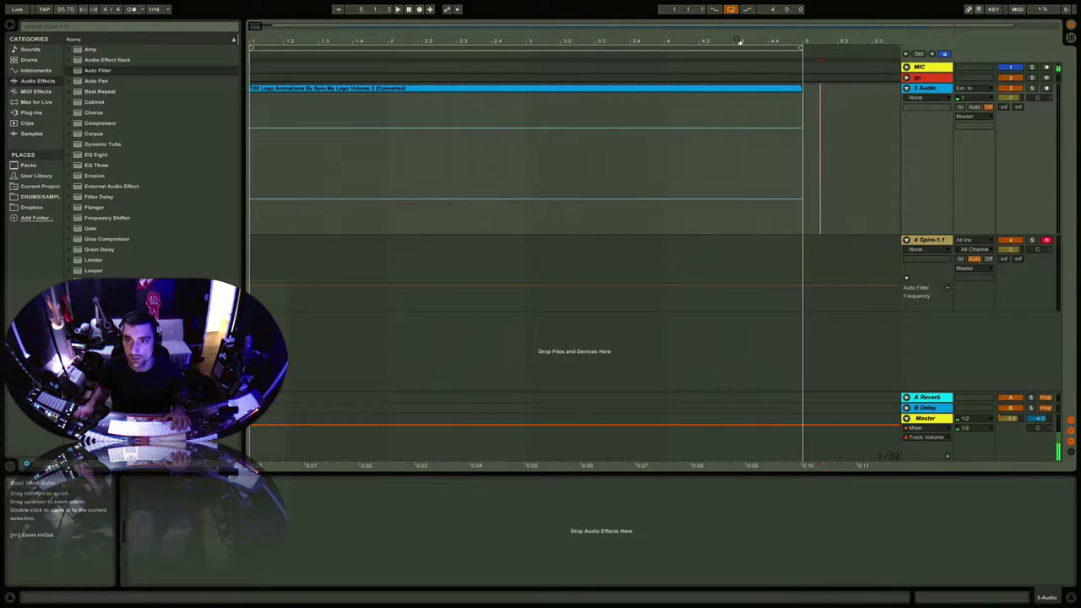
left_click_drag(738, 40, 735, 35)
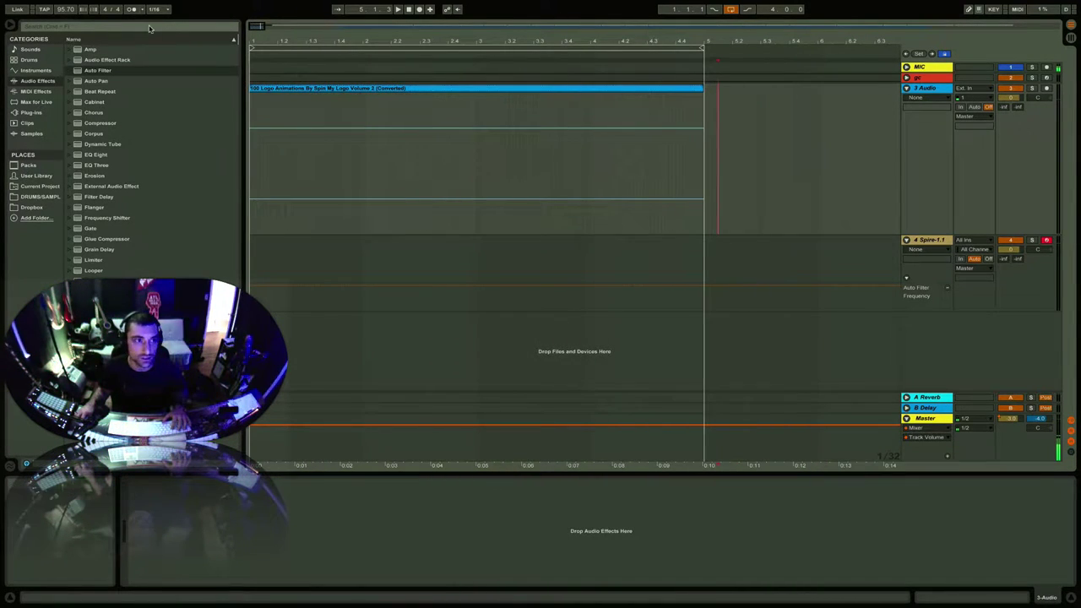
left_click(64, 10)
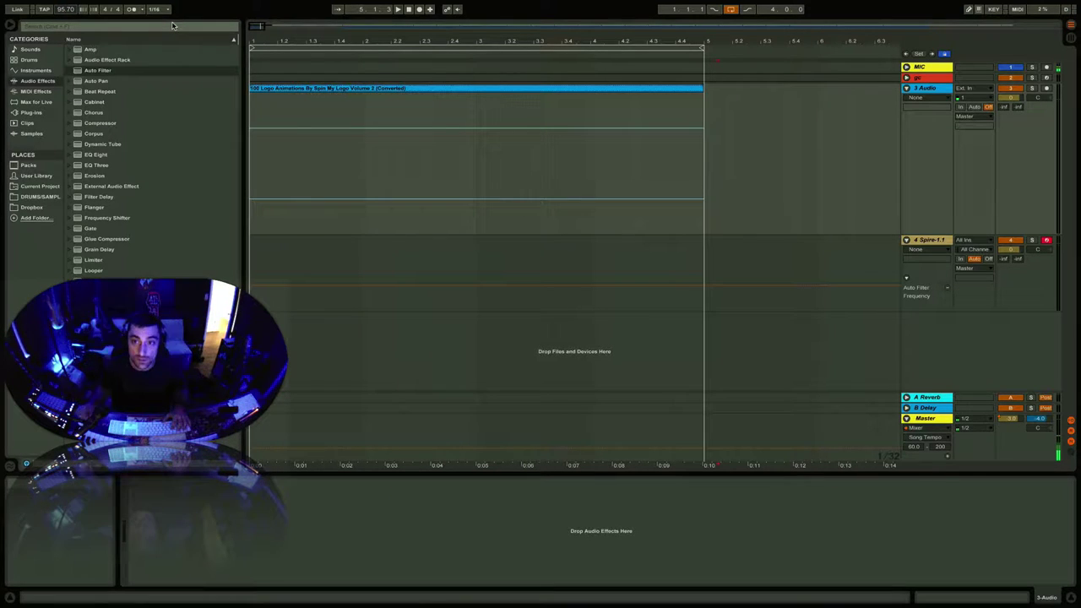
Step: Play the video from the start and shrink its floating window to a small preview
left_click_drag(706, 41, 706, 101)
key("space")
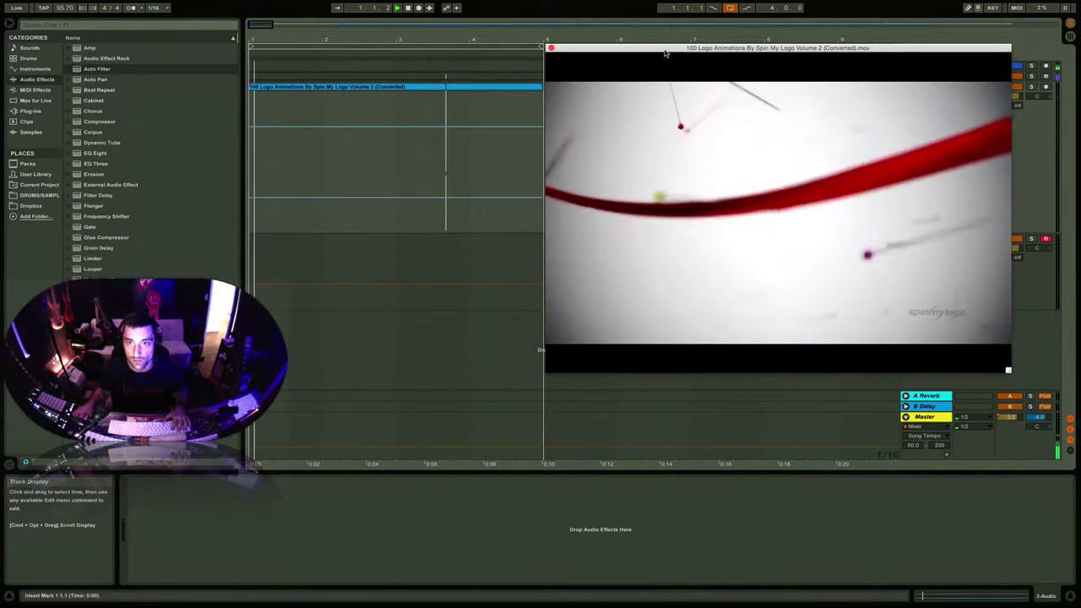
left_click_drag(662, 52, 615, 17)
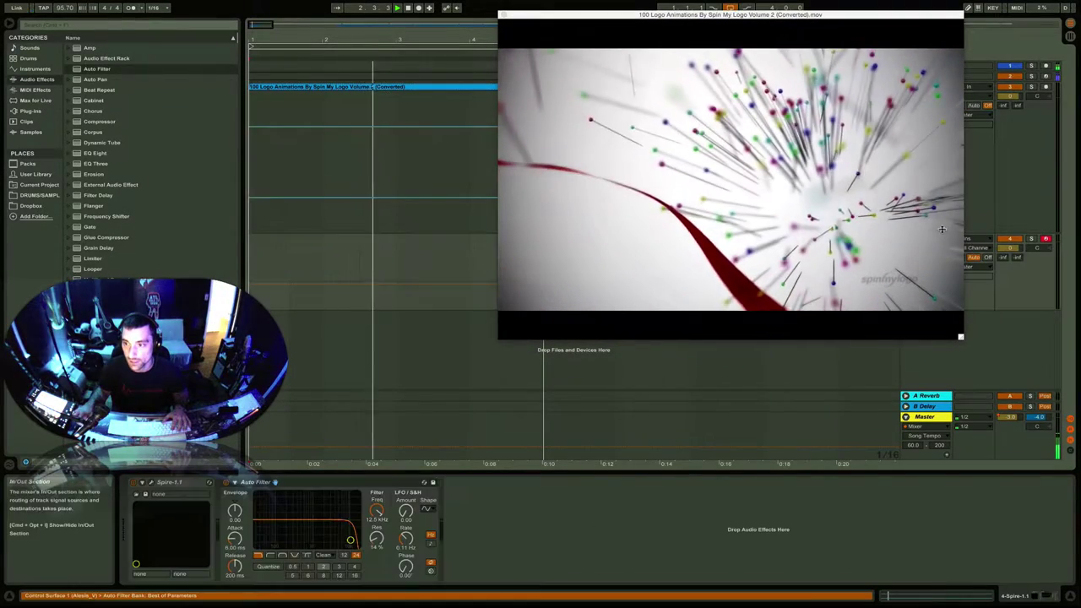
left_click_drag(961, 335, 758, 193)
Step: Select the Spire track and reposition the video and synth windows so both can be seen during playback
left_click(922, 240)
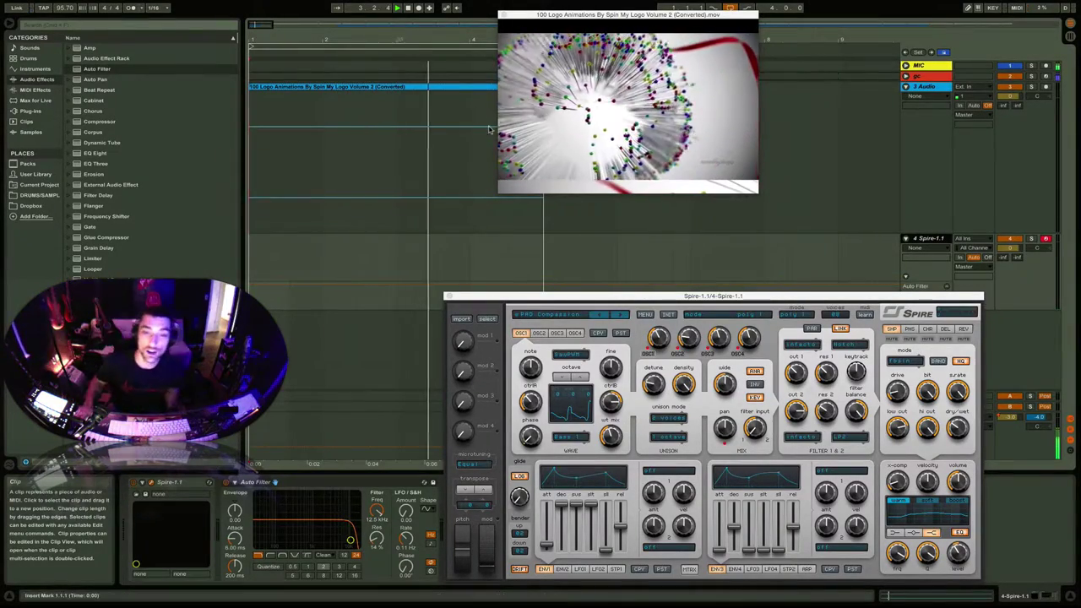
left_click_drag(501, 29, 55, 30)
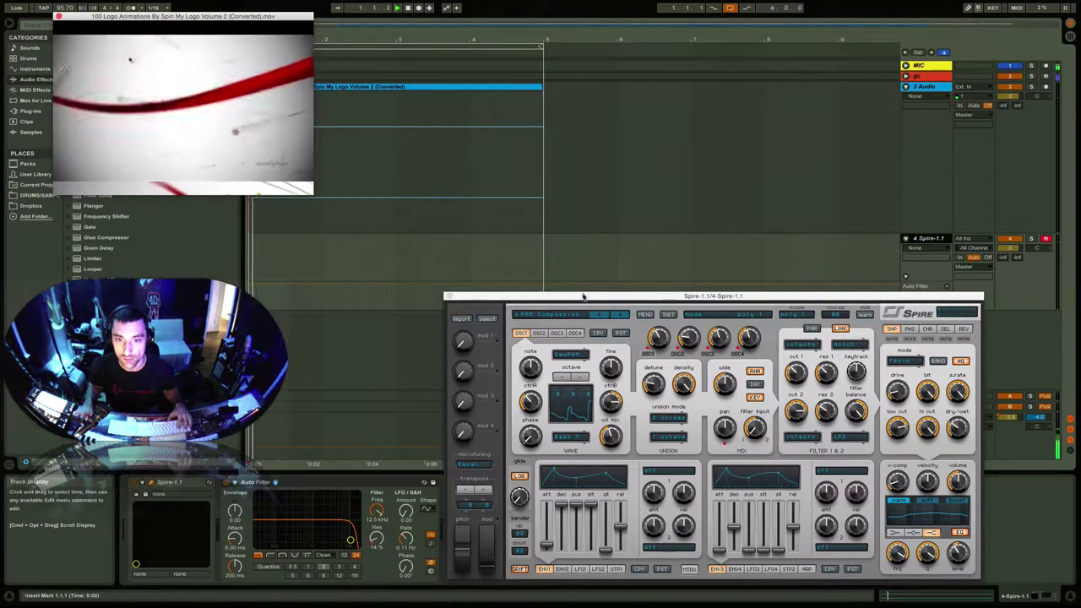
left_click_drag(584, 299, 616, 345)
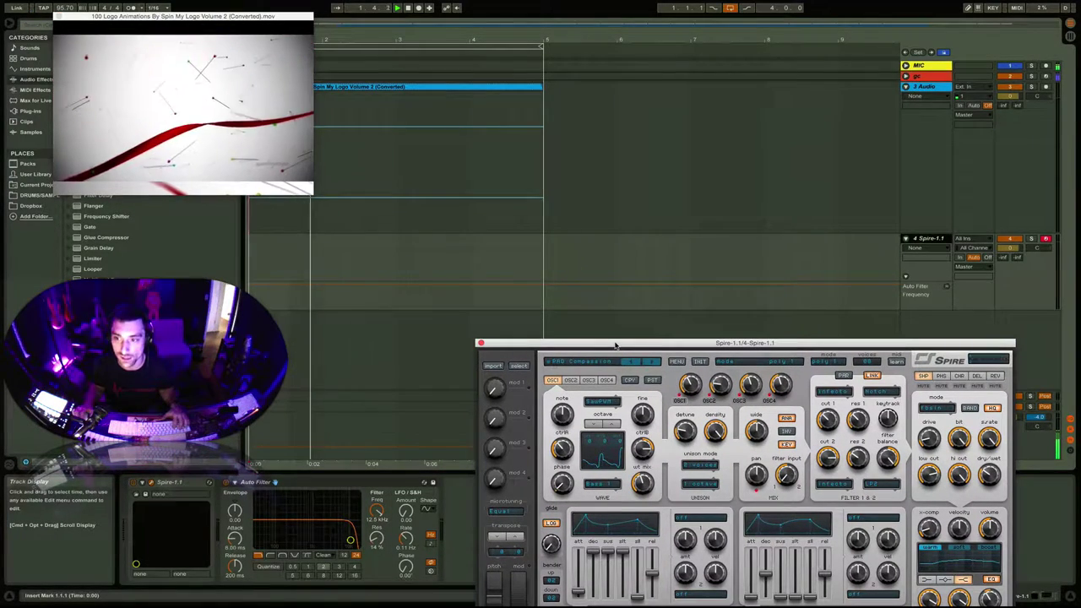
Step: Load a fresh Auto Filter after Spire on the Spire track and close the synth window
left_click_drag(371, 39, 438, 34)
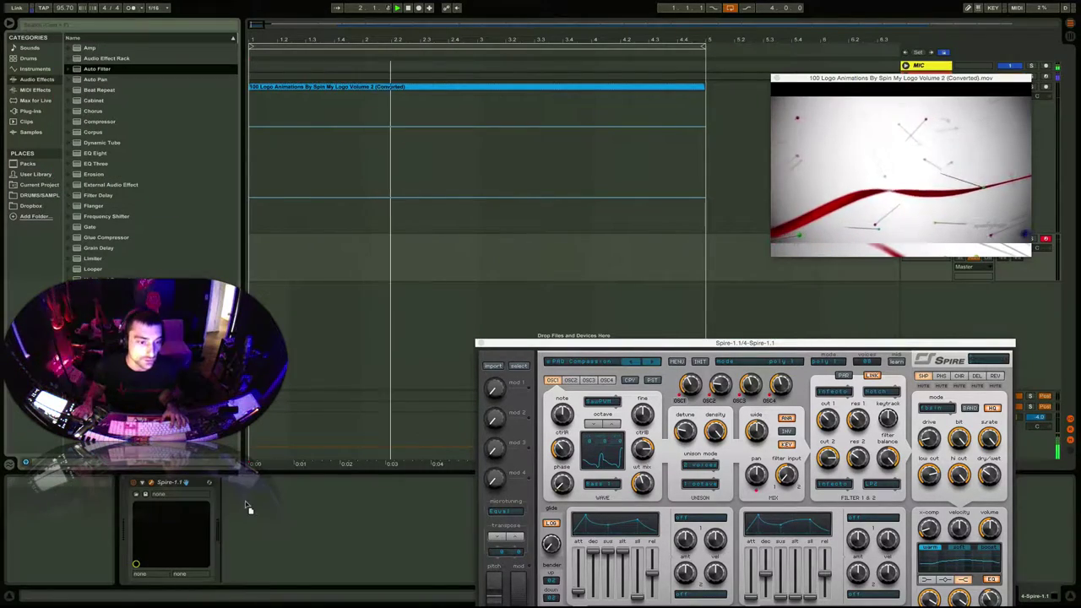
key("Return")
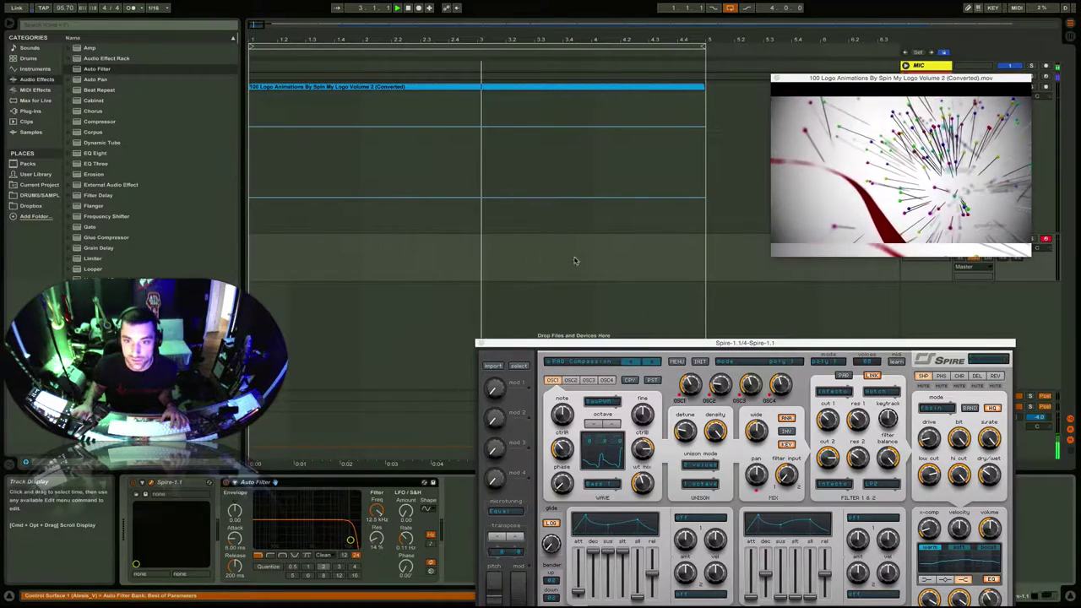
left_click(480, 343)
left_click_drag(802, 76, 626, 35)
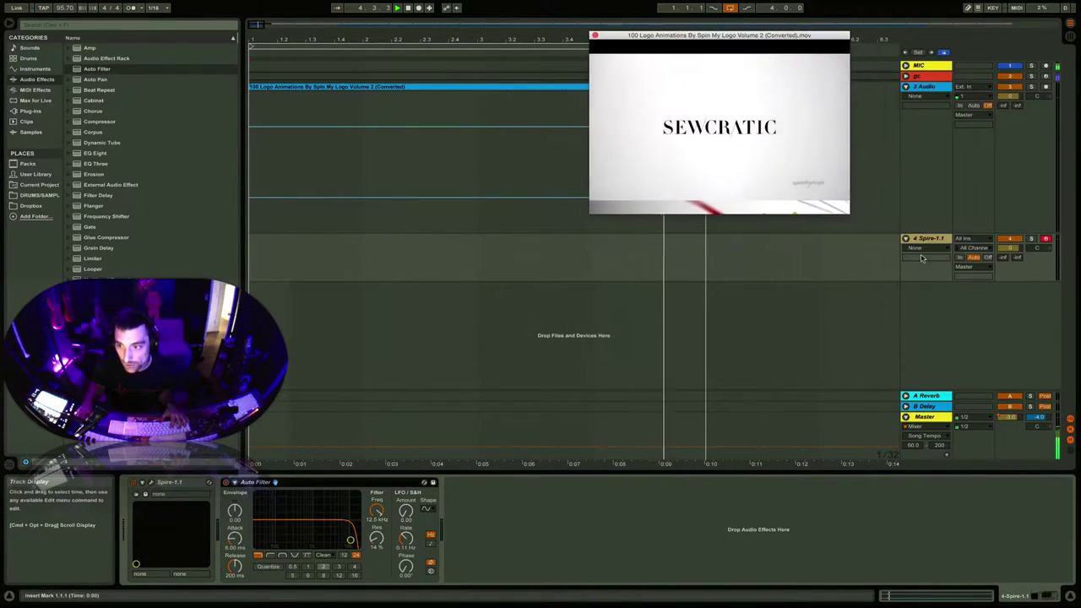
Step: Show the Auto Filter Frequency automation lane on the Spire track
left_click(925, 248)
left_click(927, 275)
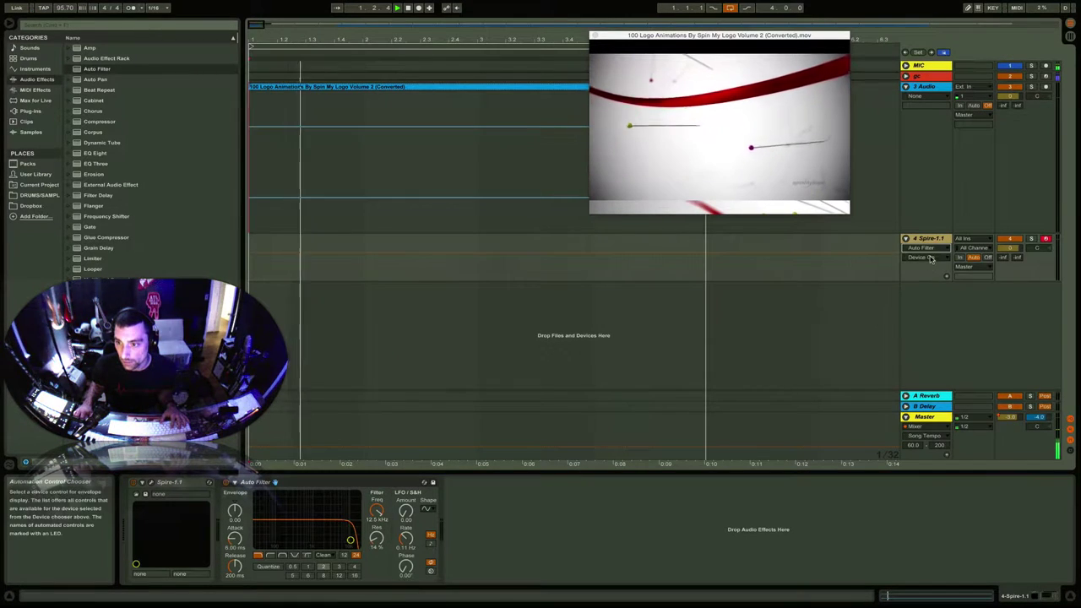
left_click(923, 257)
left_click(919, 307)
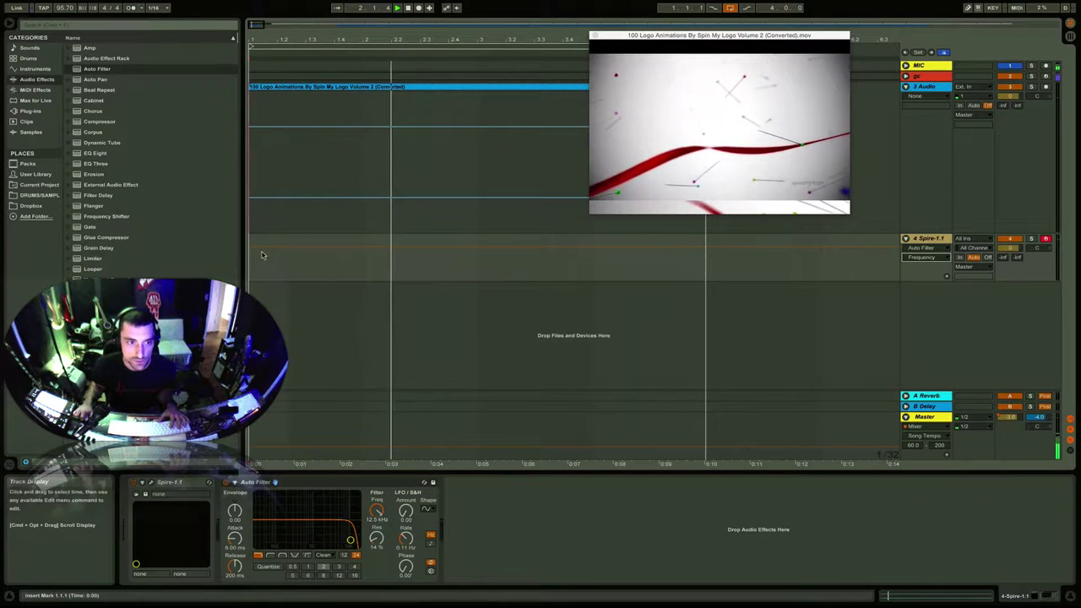
Step: Draw a zigzag Frequency envelope from about 719 Hz at bar 1, dipping to about 194 Hz in bar 2, up to about 10.9 kHz at 4.2.3
left_click_drag(256, 246, 256, 263)
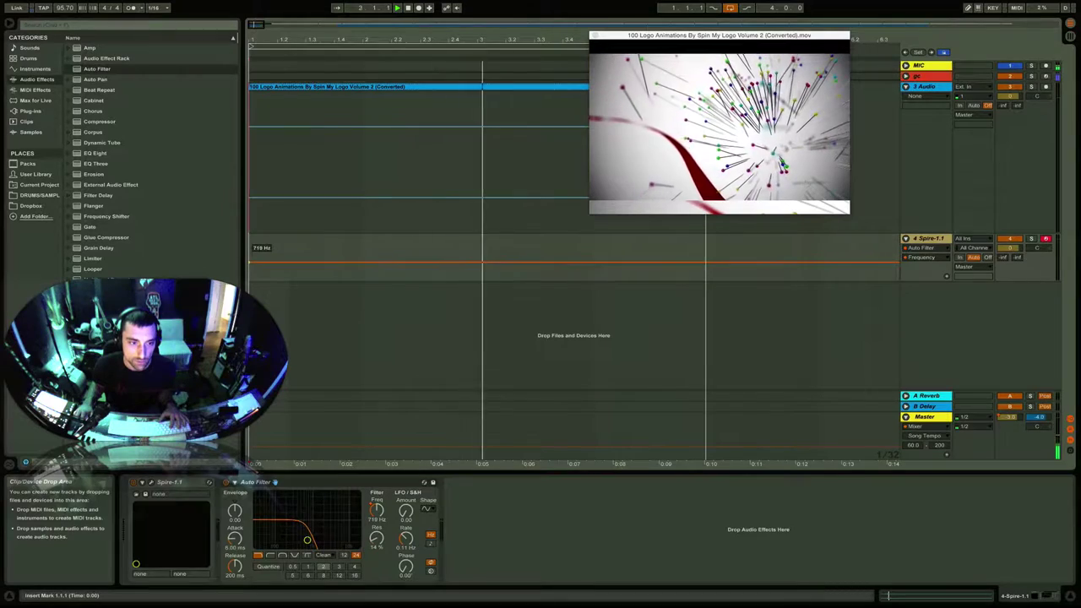
left_click_drag(366, 262, 427, 268)
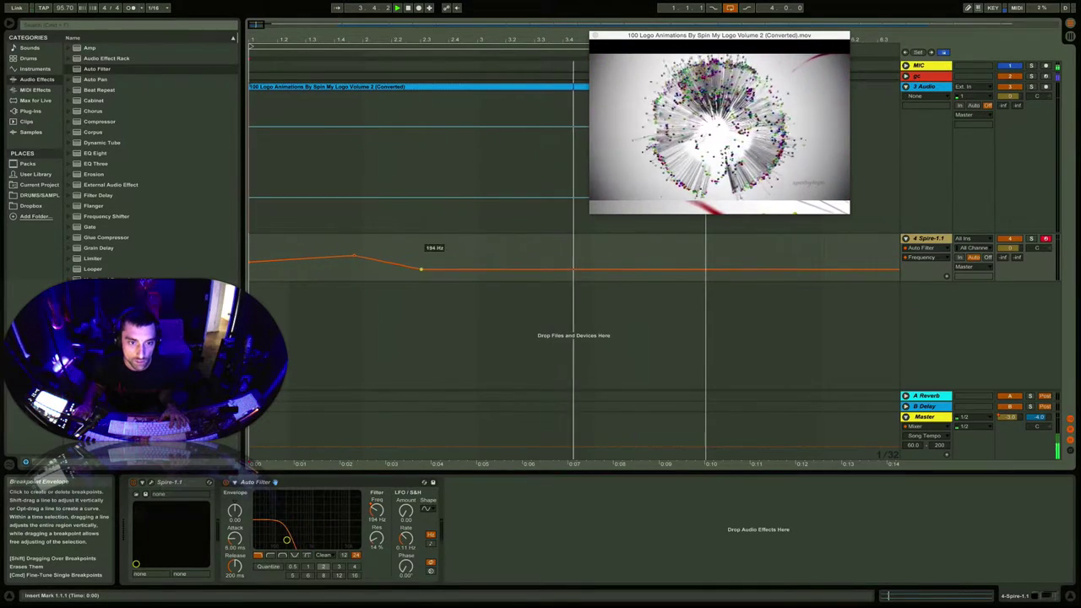
left_click_drag(503, 254, 557, 257)
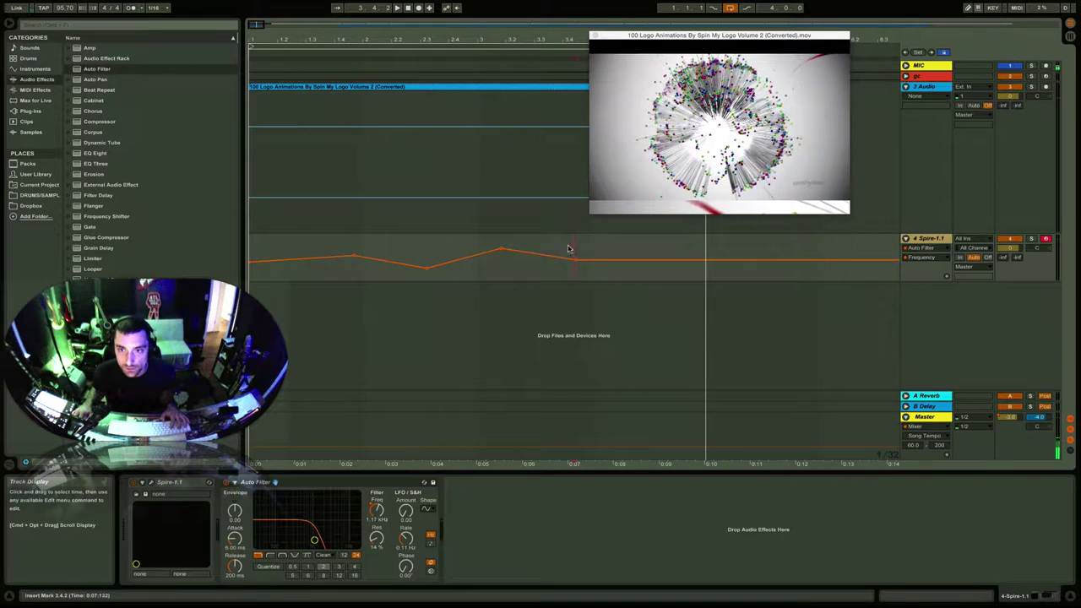
left_click(566, 249)
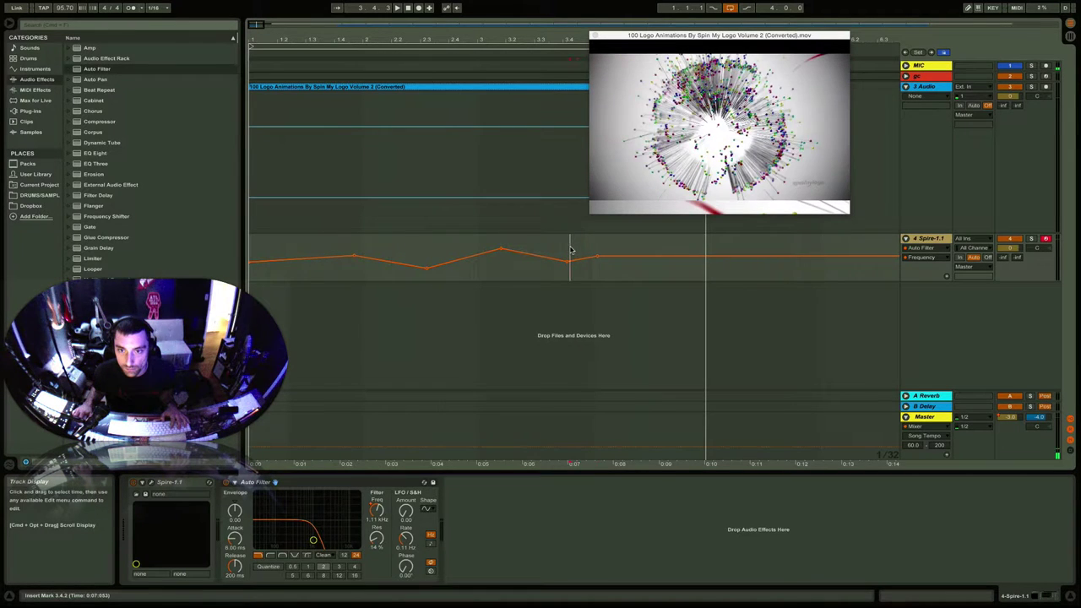
left_click(597, 249)
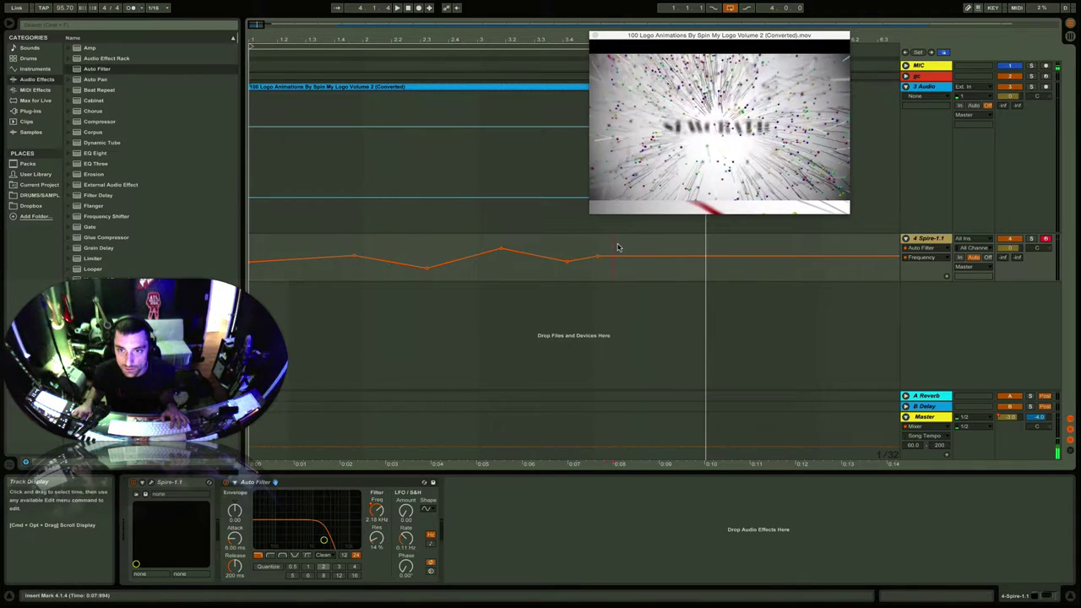
left_click(623, 248)
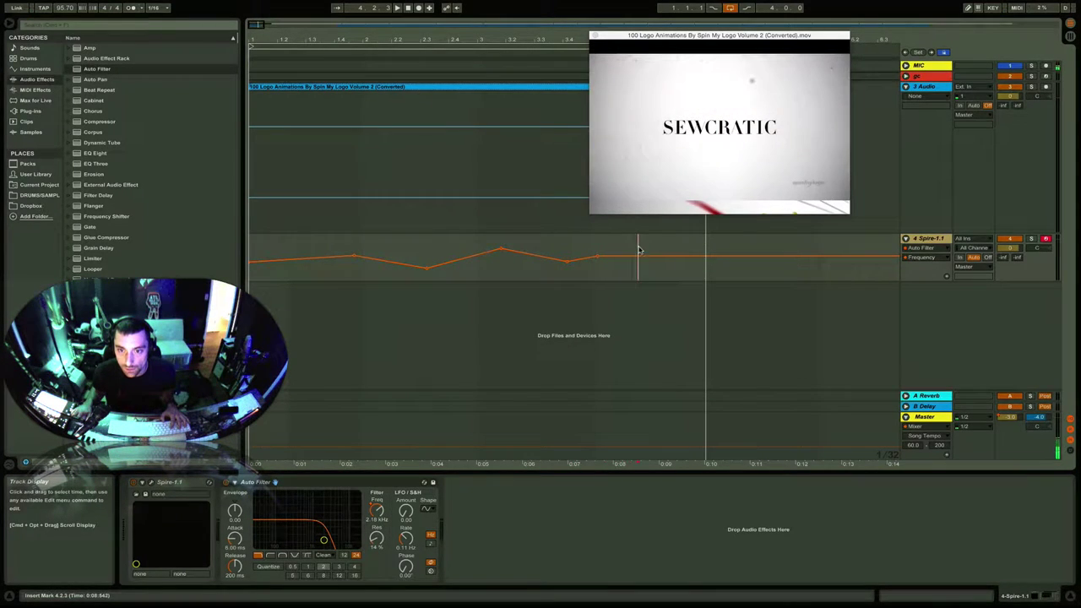
left_click(635, 258)
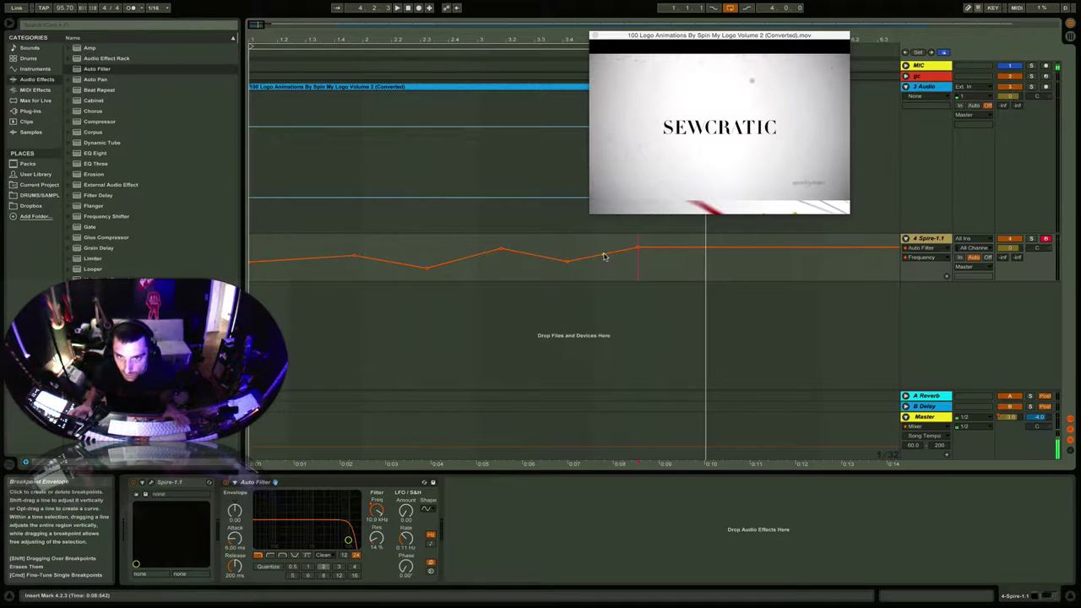
Step: Add a lower Frequency breakpoint at the end of the video clip and preview the envelope's last section
scroll(604, 257, "right", 1)
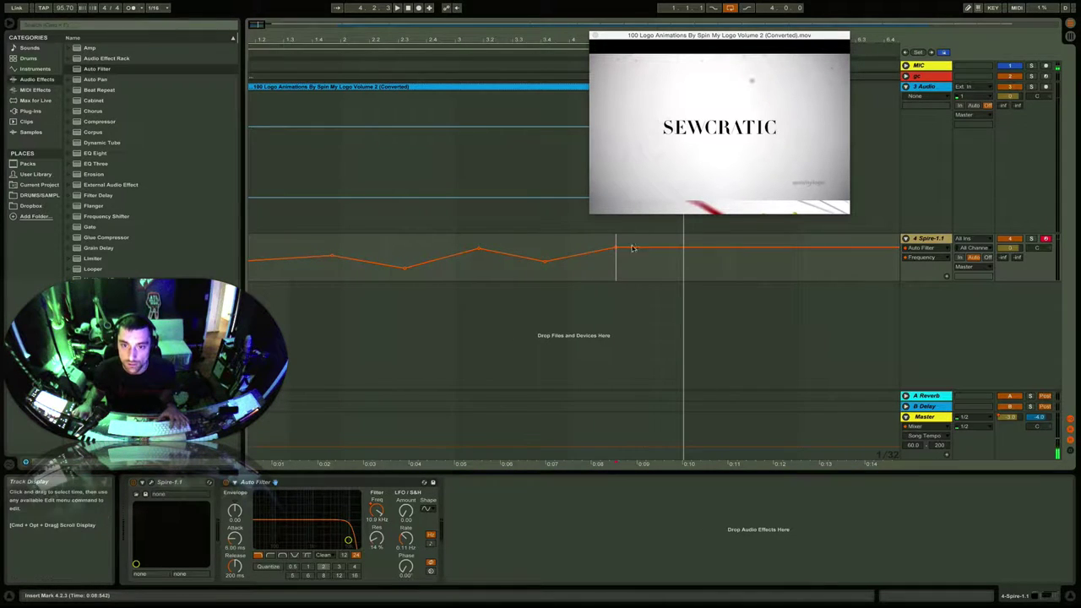
left_click(540, 247)
key("space")
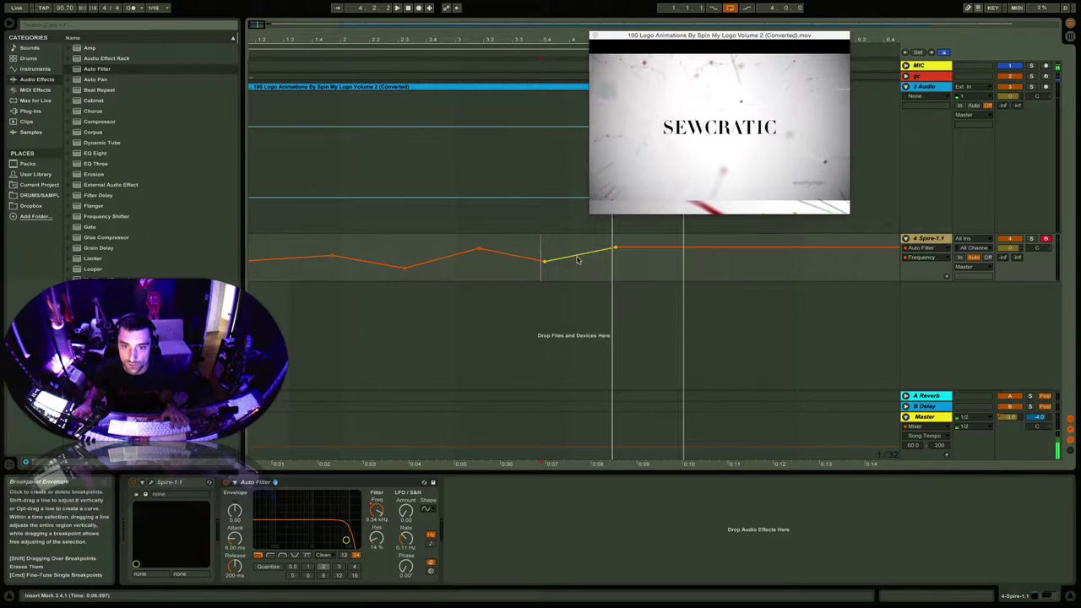
key("space")
key("space")
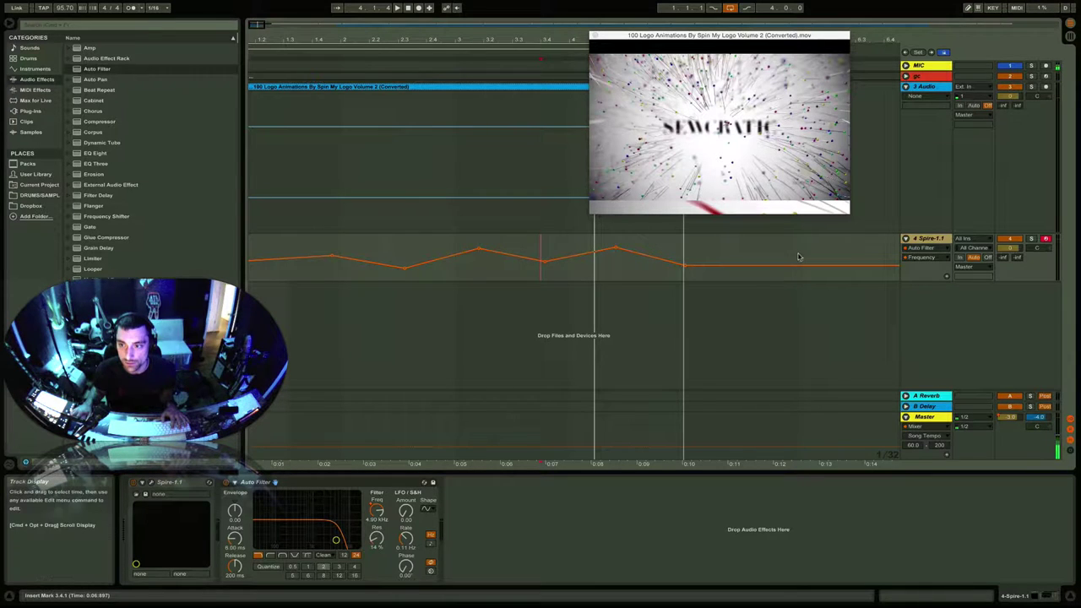
Step: Play the arrangement from bar 1 with the filter automation and turn on the metronome for recording
left_click(409, 8)
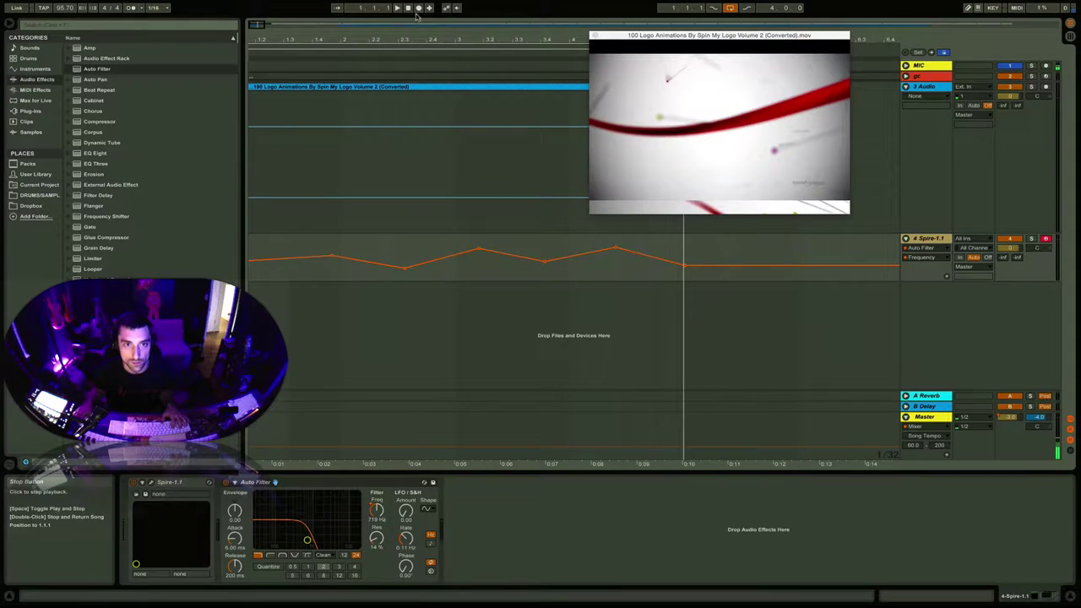
left_click_drag(469, 41, 470, 25)
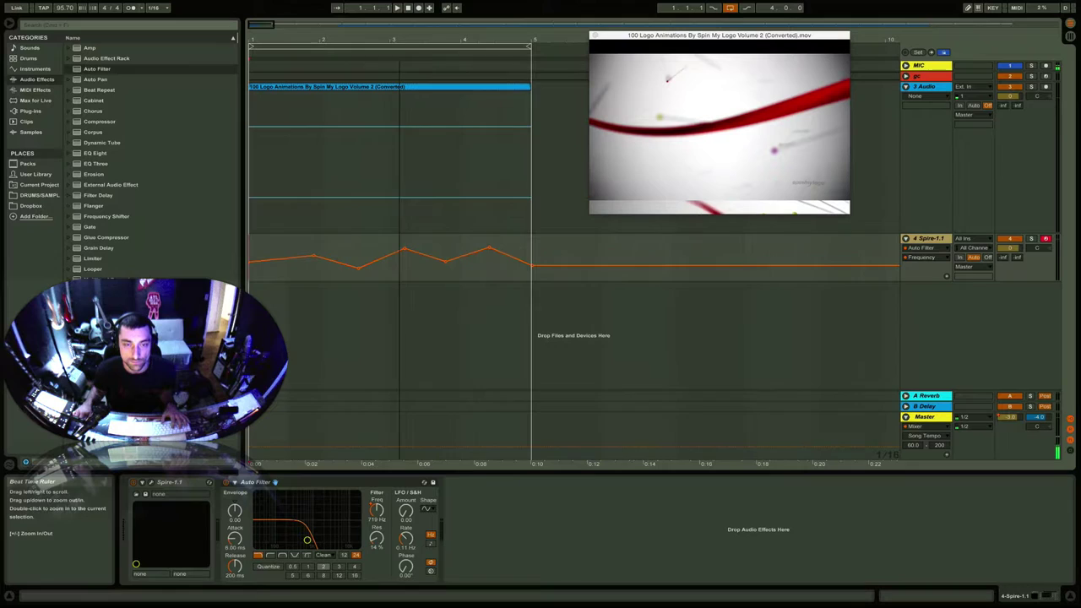
left_click(398, 9)
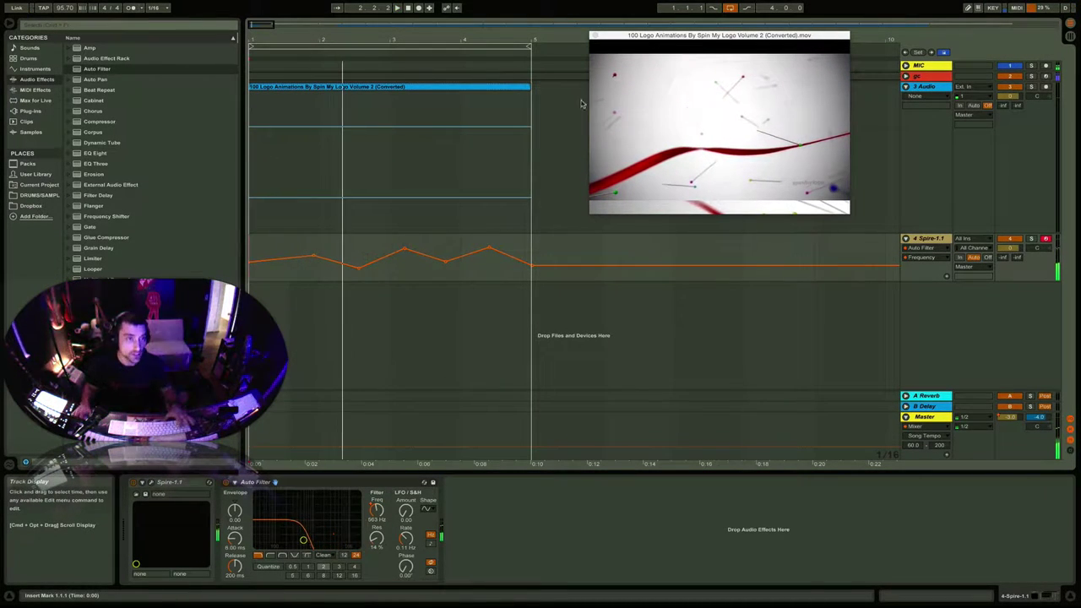
left_click(131, 8)
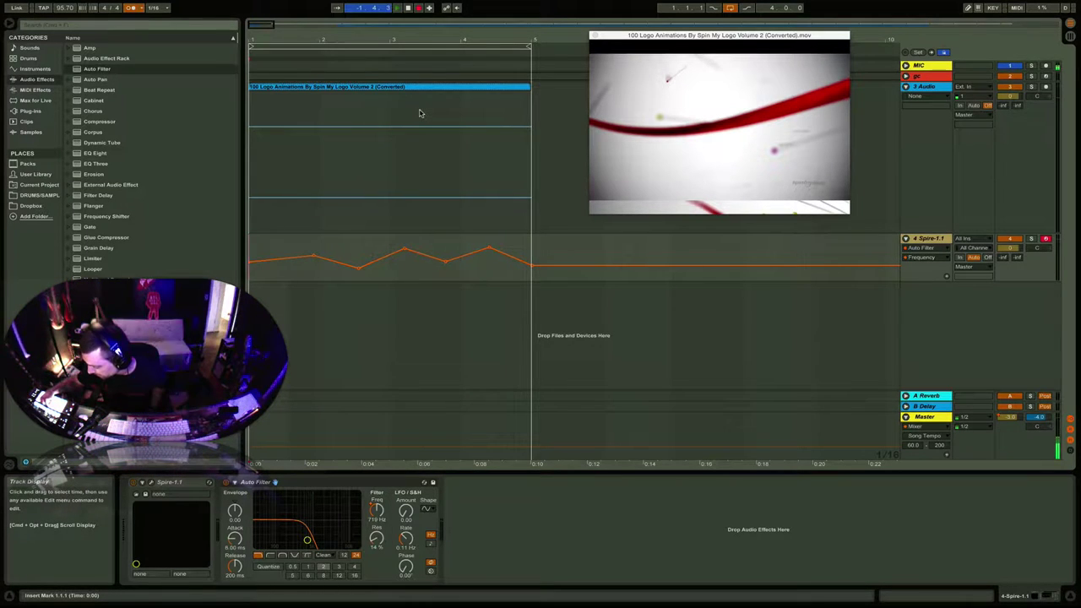
Step: Record a Spire MIDI take along the logo video and open the recorded clip in an enlarged note editor
key("space")
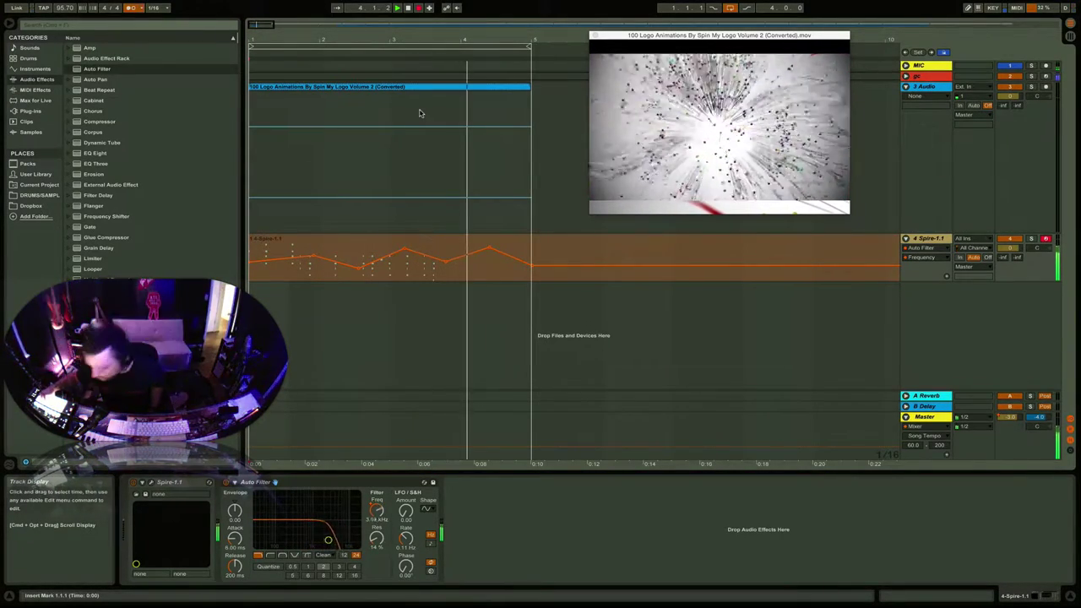
key("space")
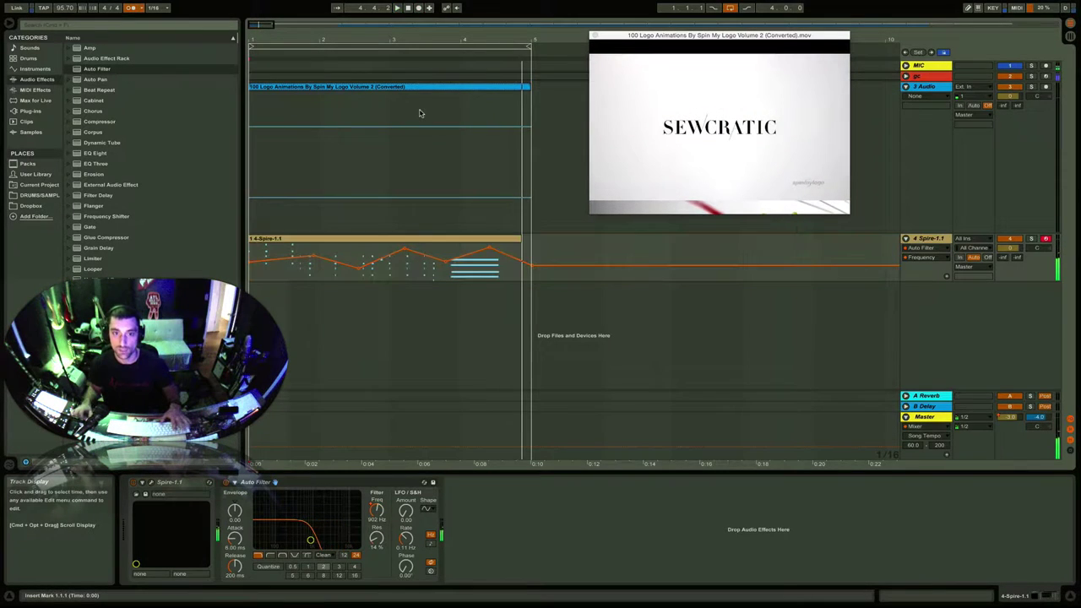
double_click(460, 242)
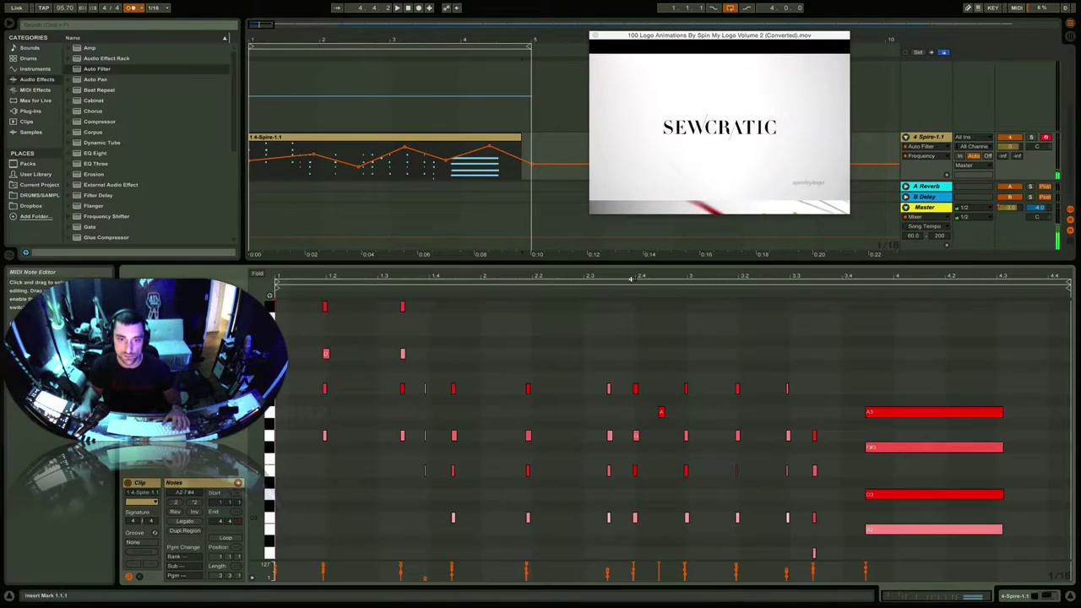
left_click_drag(633, 260, 633, 113)
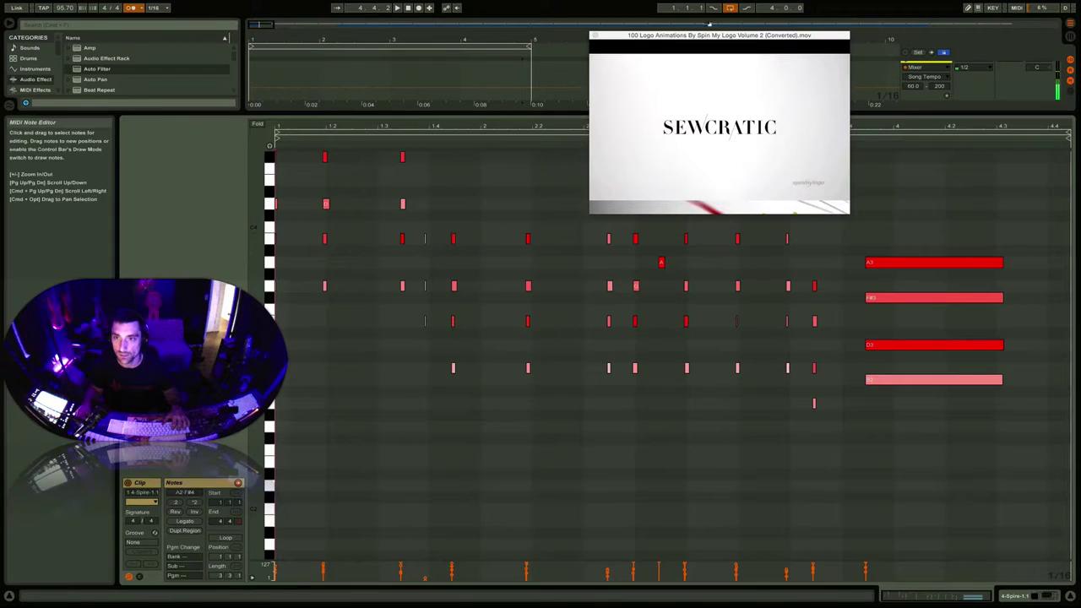
Step: Add a long G1 bass note under the final chord from 3.4.3 to 4.3.2 and set its velocity to 86
left_click_drag(714, 38, 253, 24)
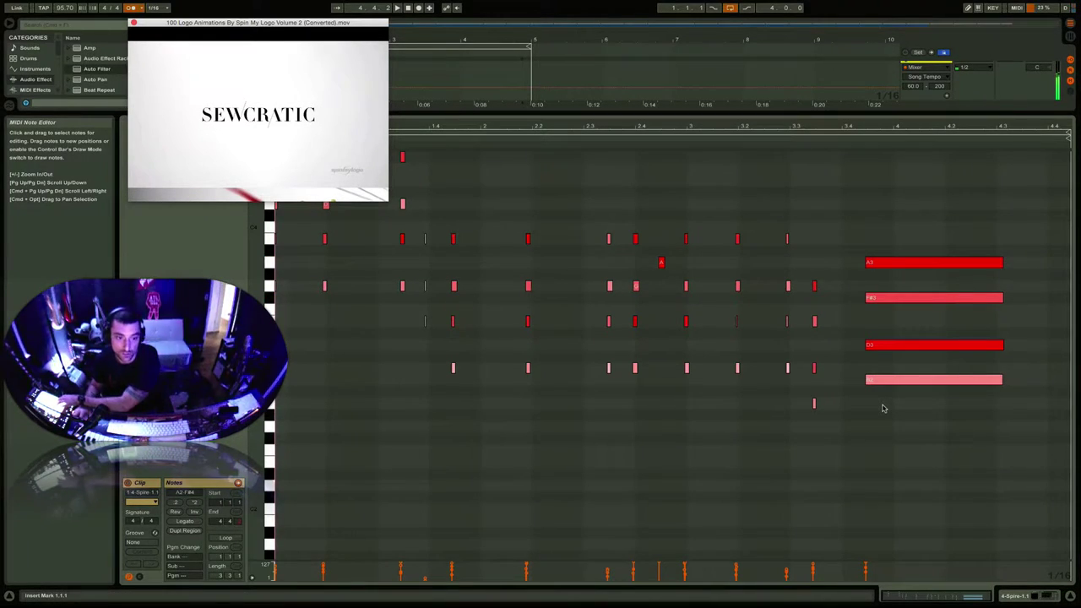
scroll(883, 408, "down", 4)
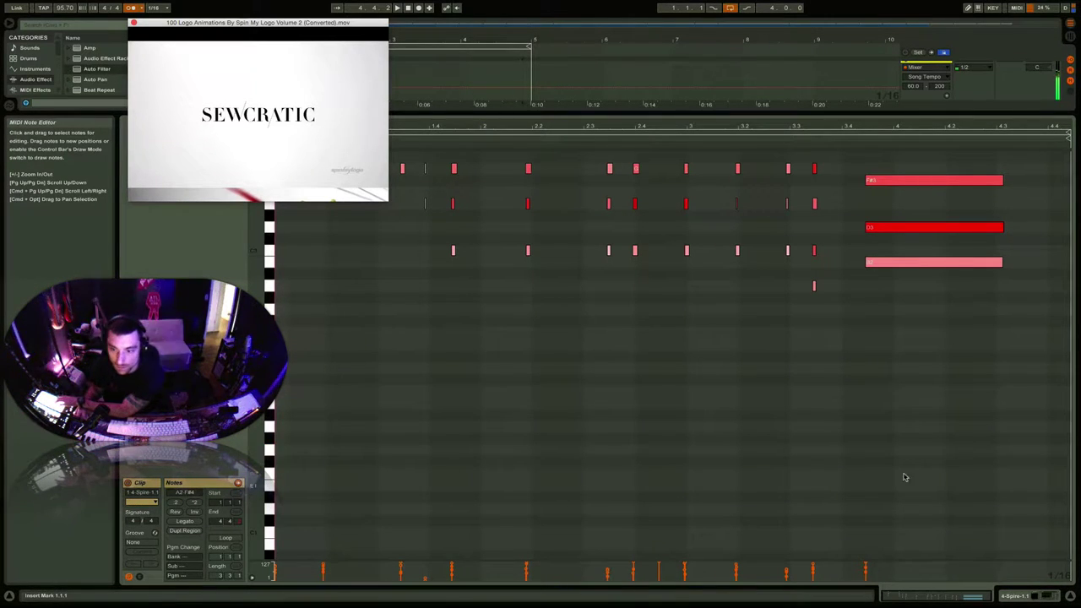
left_click_drag(868, 450, 1002, 448)
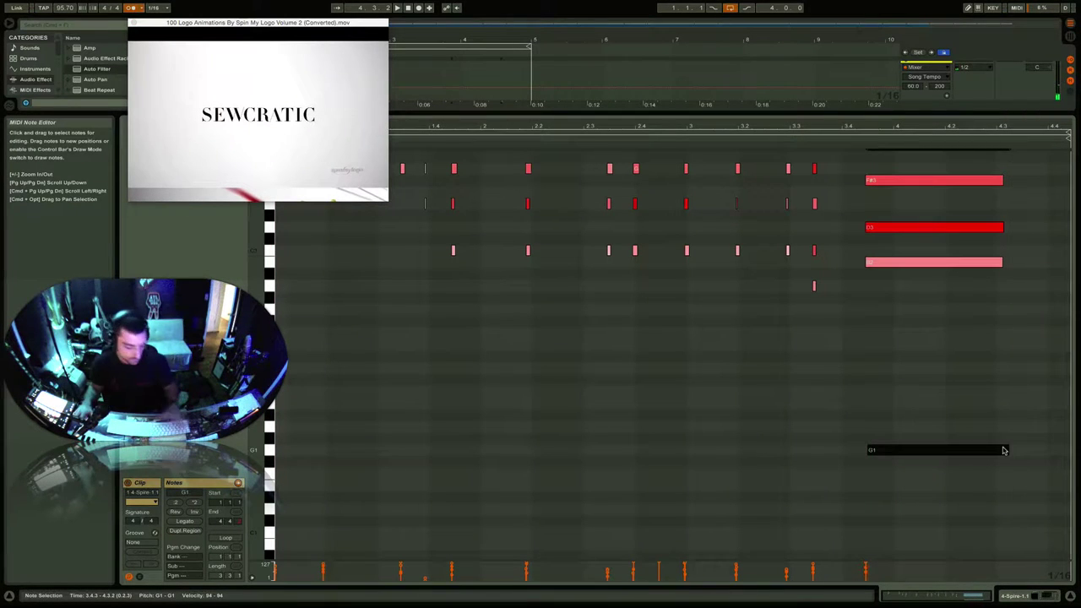
key("b")
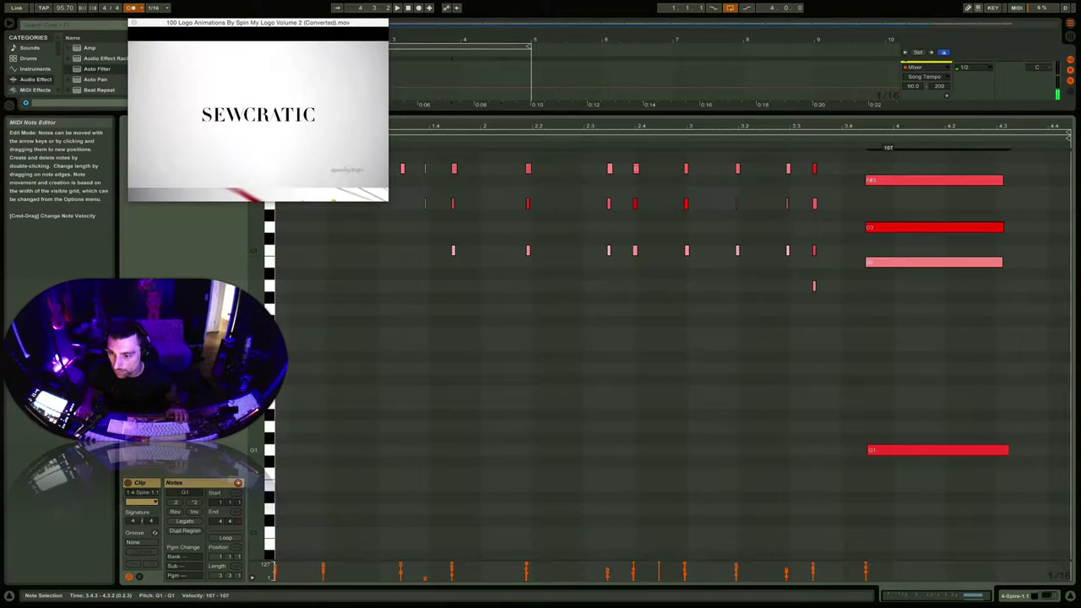
left_click_drag(937, 449, 857, 383)
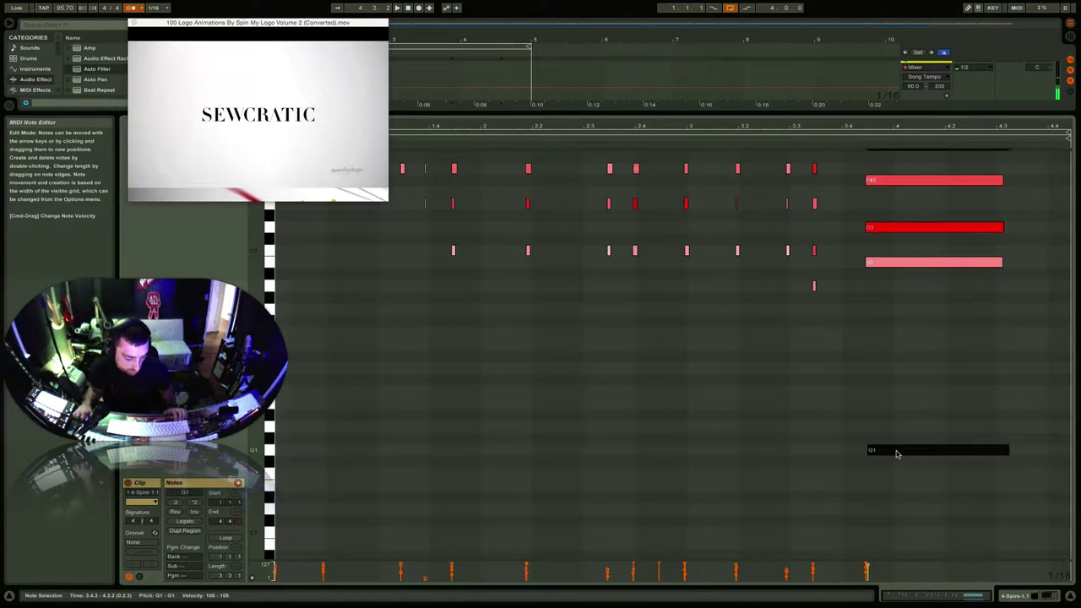
left_click_drag(891, 450, 891, 483)
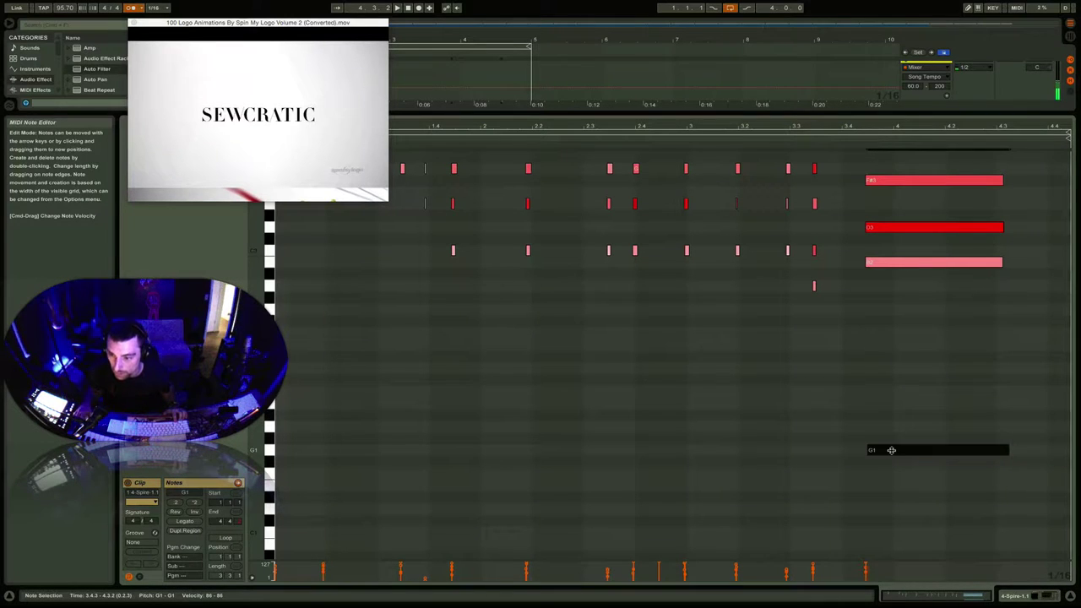
Step: Play back the end of the recorded part and shrink the note editor to bring the arrangement back into view
scroll(647, 345, "up", 5)
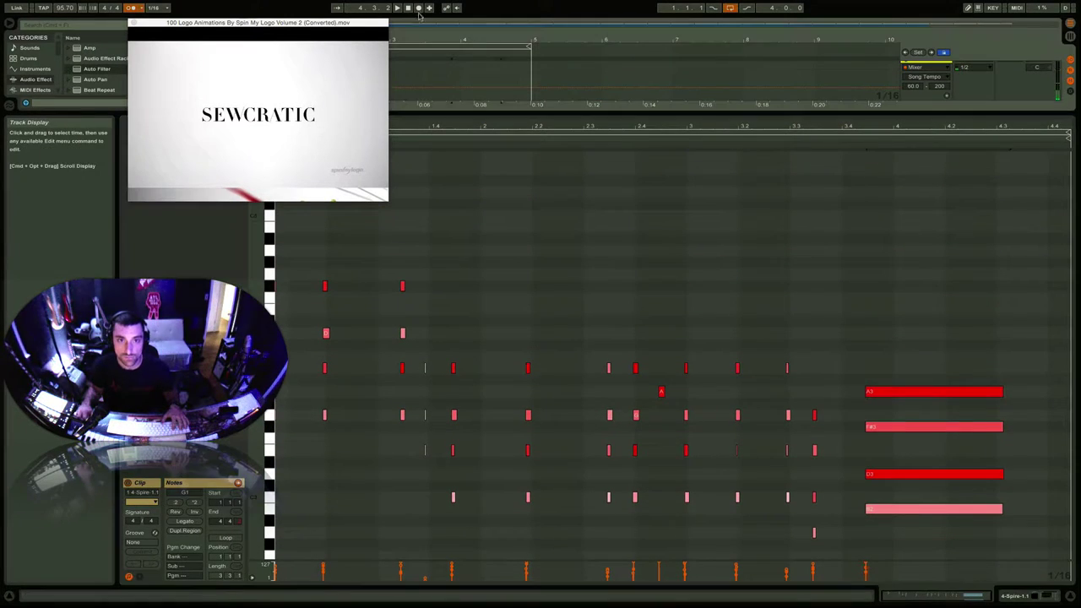
left_click(397, 8)
left_click_drag(353, 24, 794, 150)
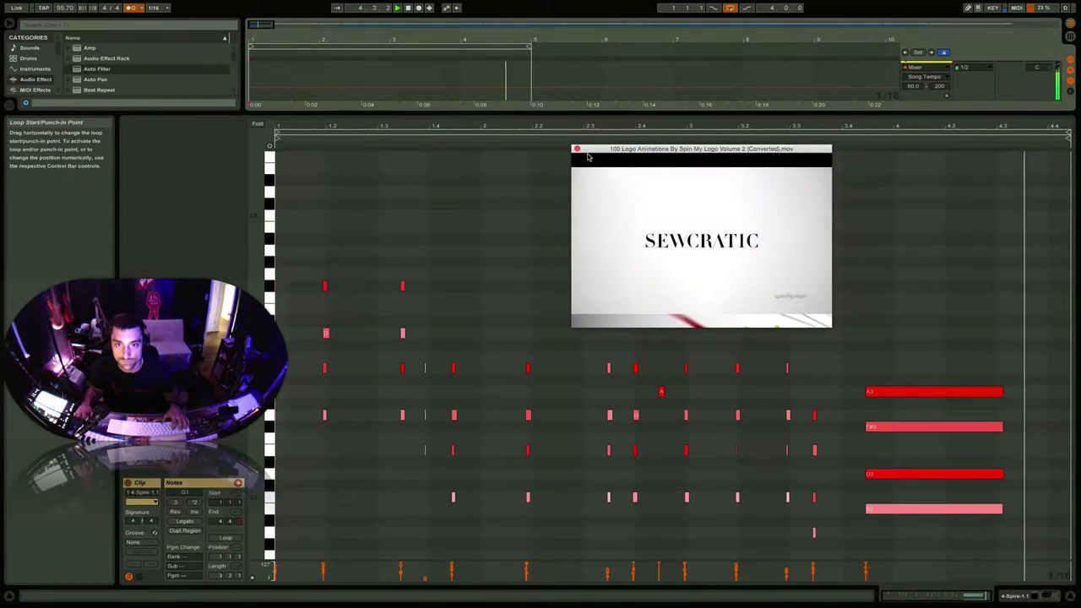
left_click(626, 119)
left_click_drag(625, 118, 649, 390)
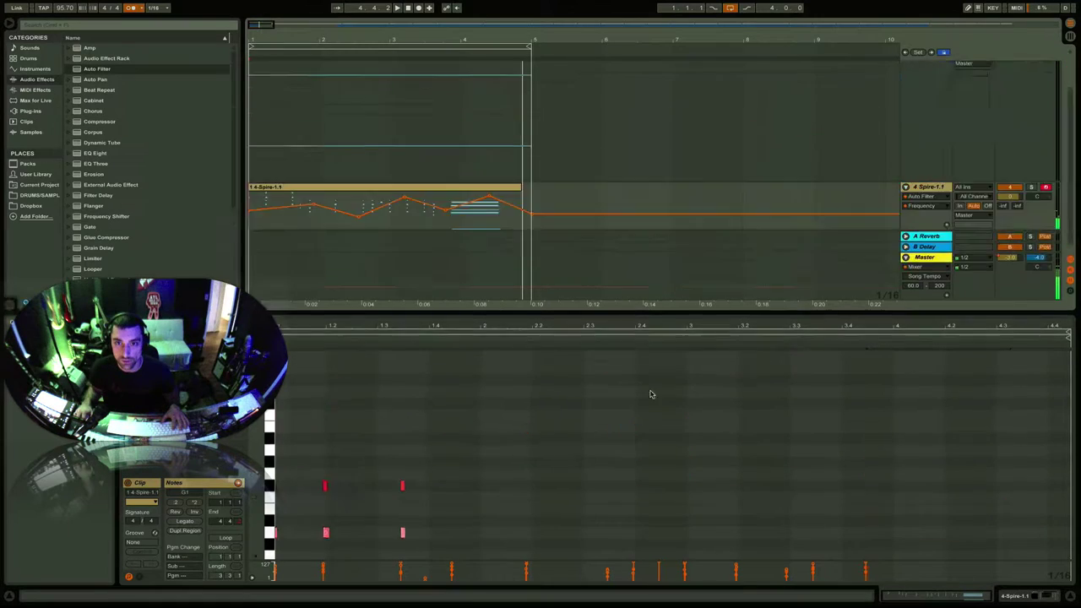
Step: Set the Auto Filter resonance on the Spire track to 0% and play the part from bar 1
left_click_drag(328, 48, 327, 44)
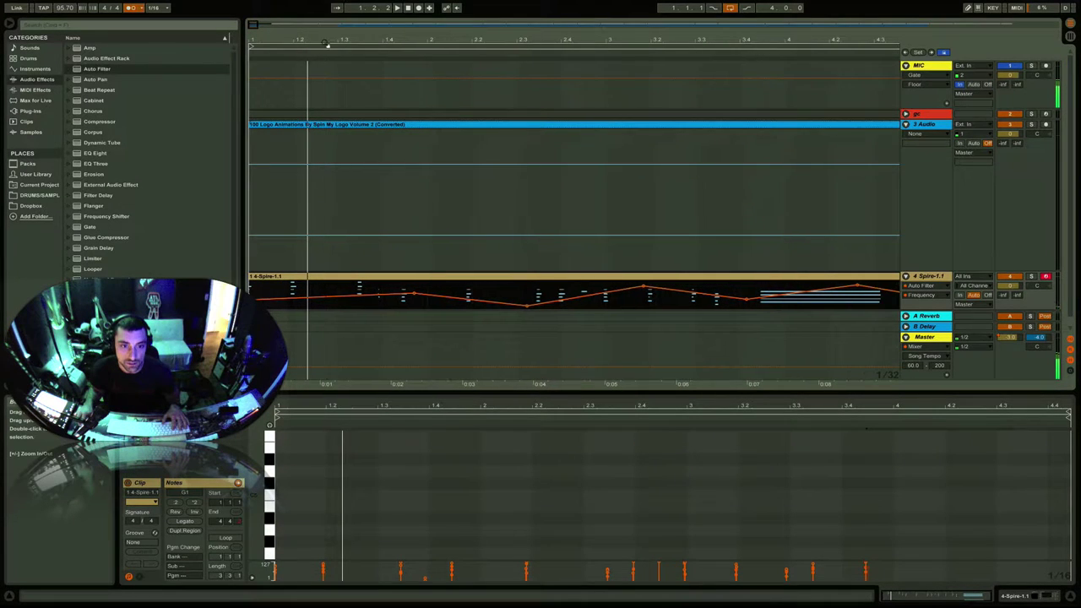
scroll(393, 279, "down", 1)
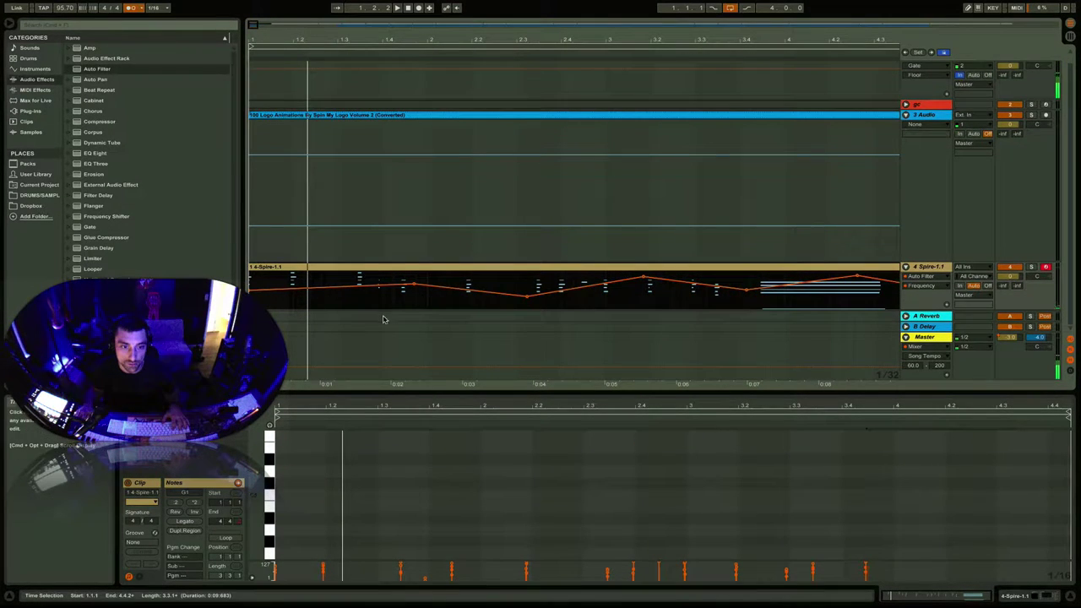
left_click_drag(380, 397, 903, 203)
left_click(929, 207)
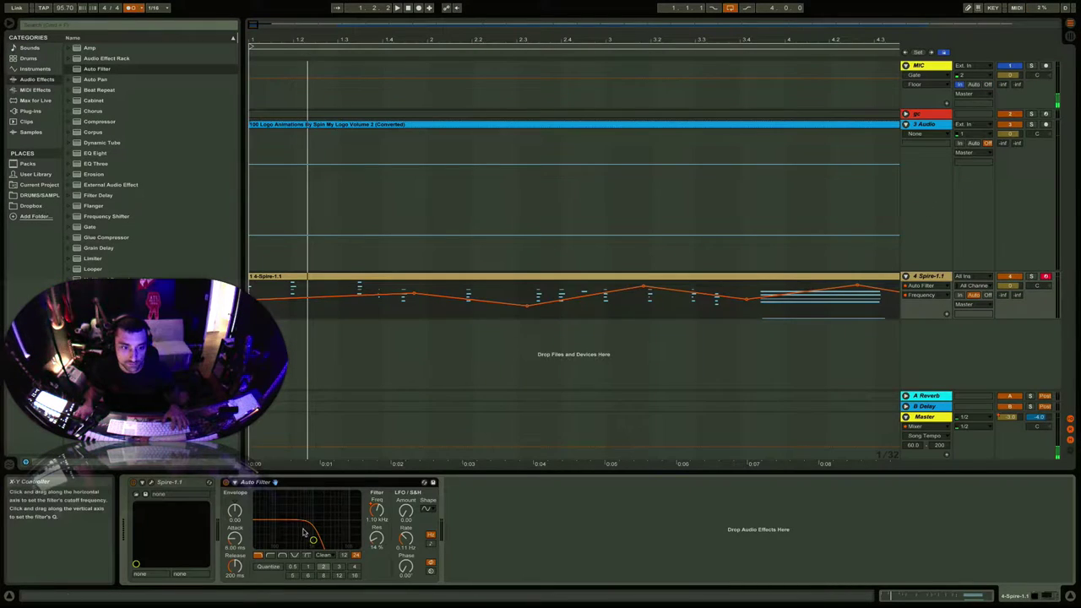
left_click_drag(377, 538, 377, 547)
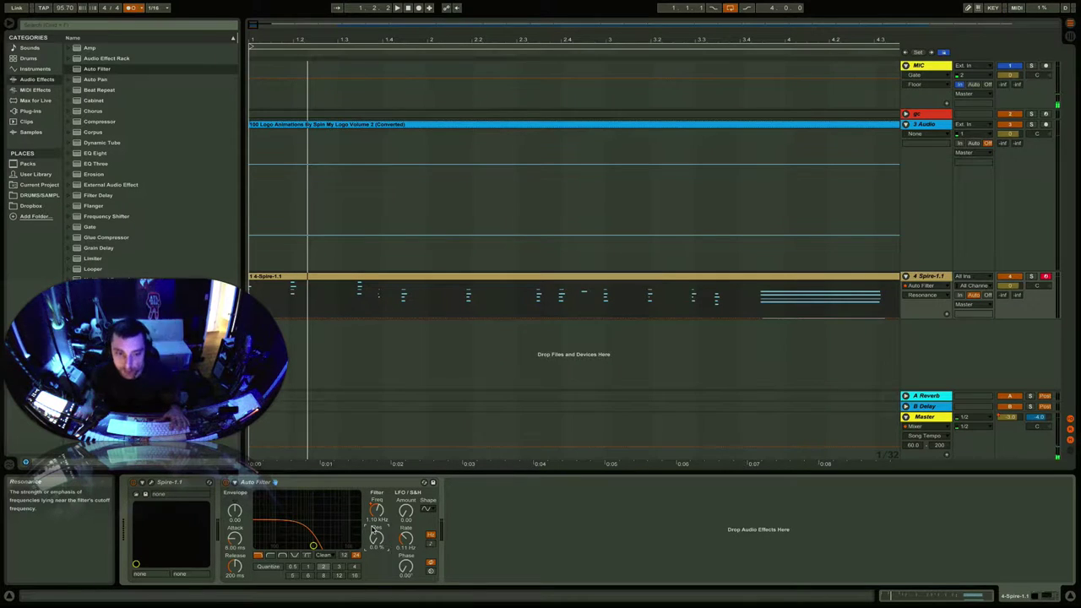
key("space")
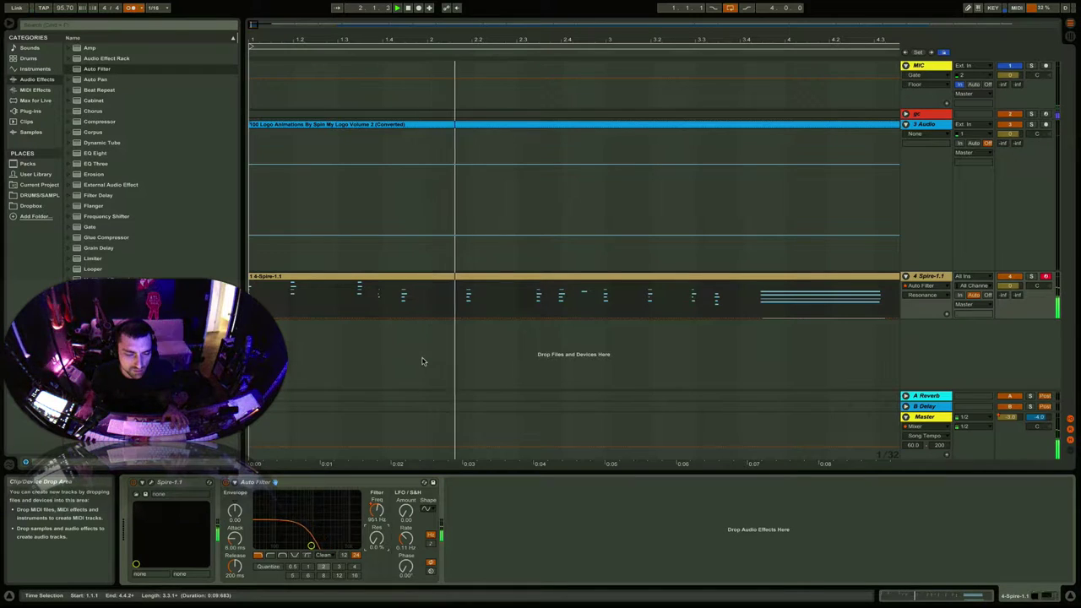
Step: Lower the three opening chords of the Spire clip by one octave, making F#3 their top note, and play the result
double_click(743, 283)
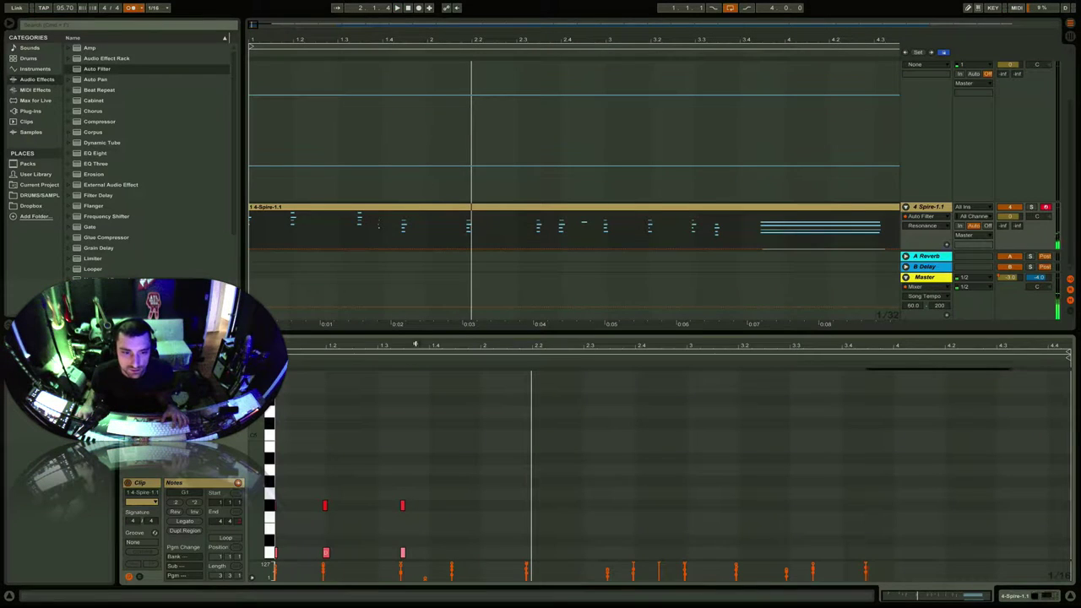
left_click_drag(415, 332, 415, 138)
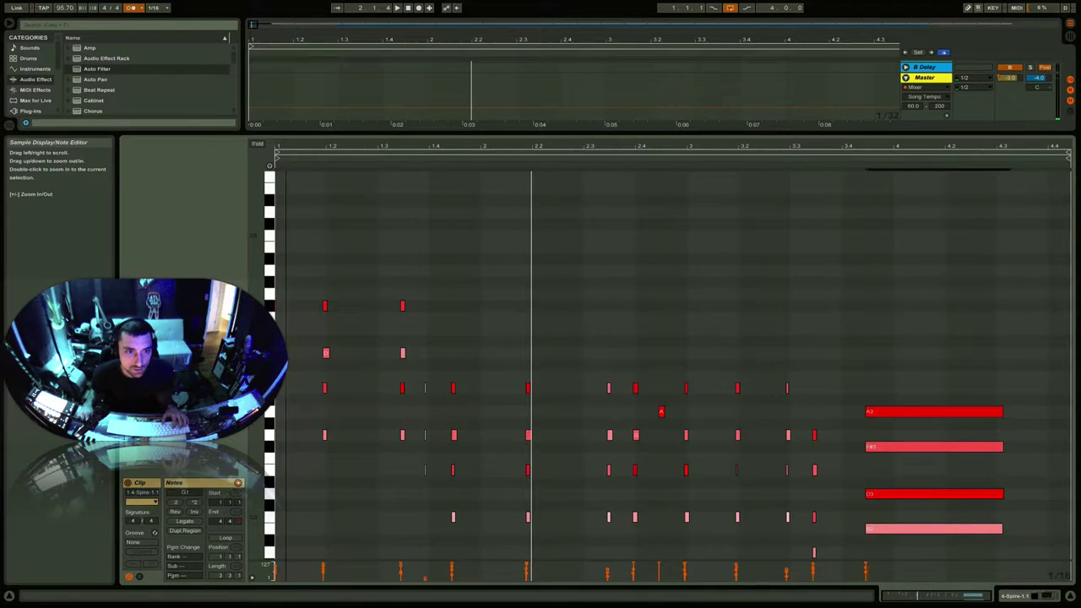
left_click(398, 8)
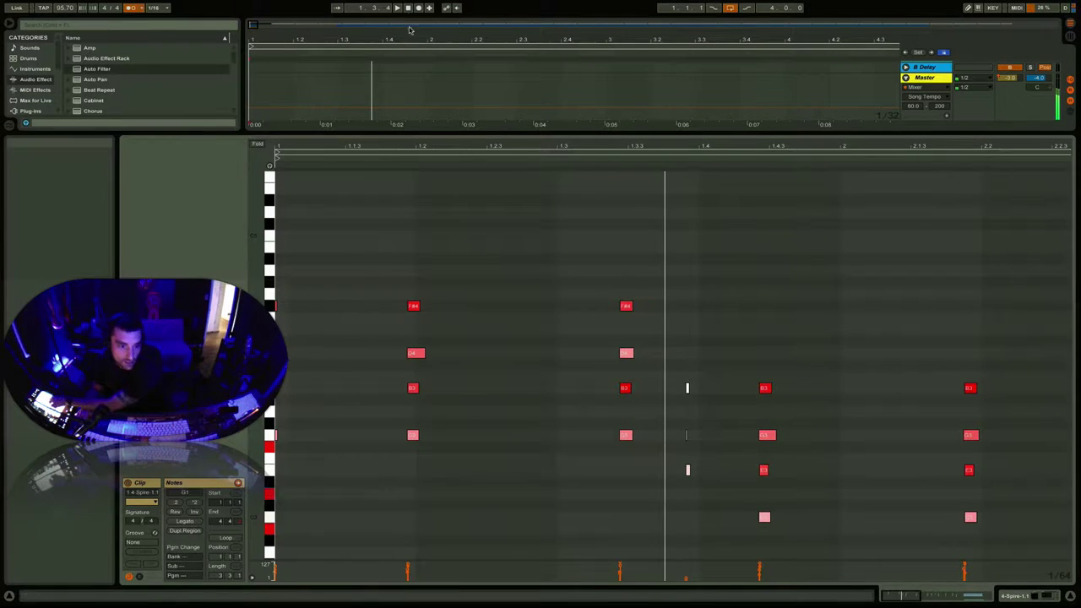
key("space")
left_click(280, 446)
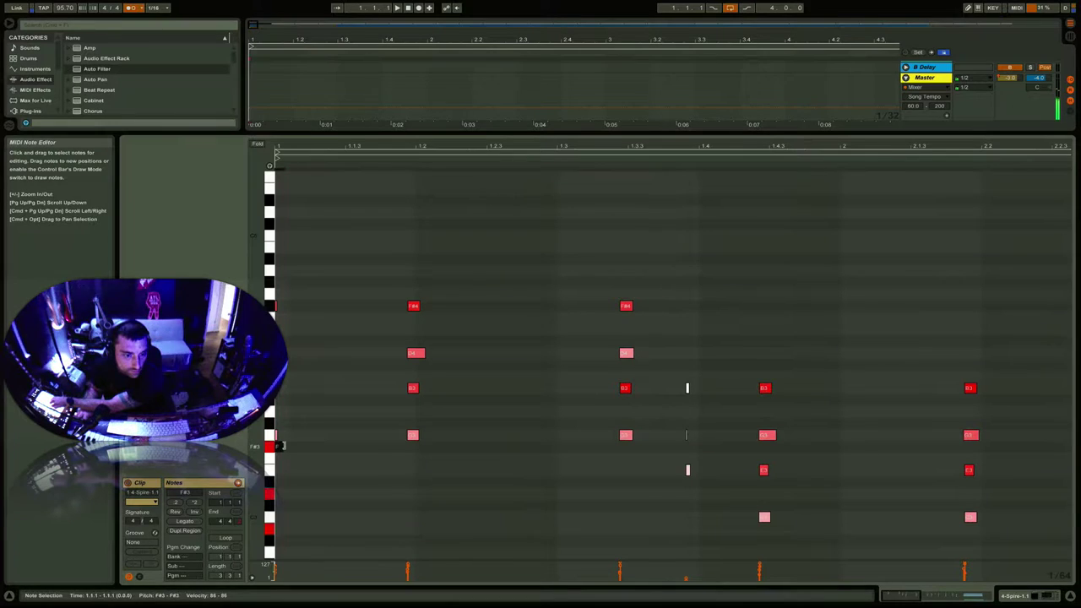
key("space")
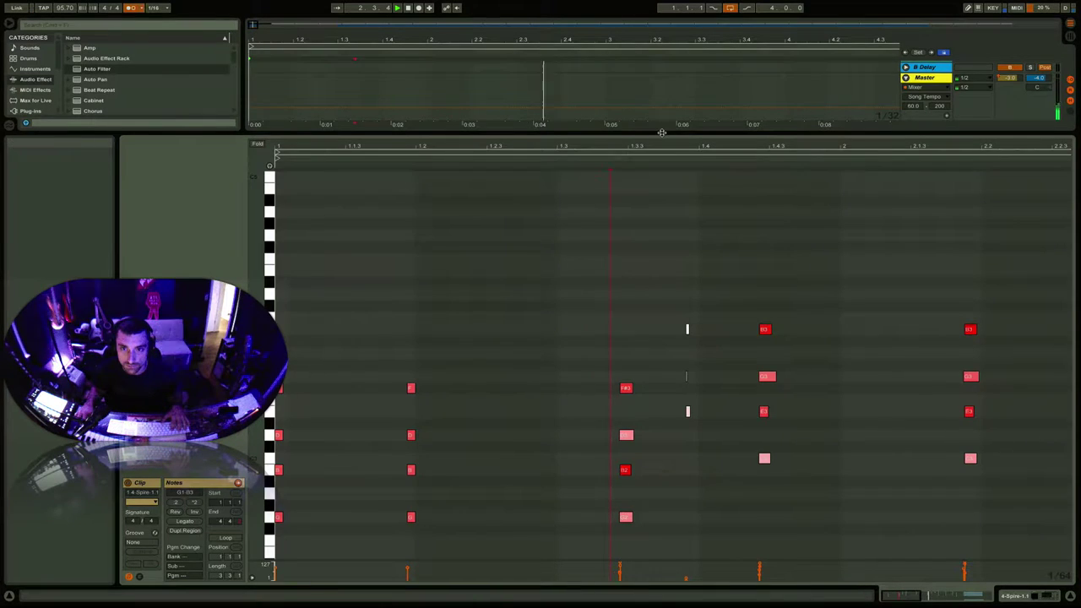
Step: Show the Auto Filter Frequency lane on the Spire track and flatten its zigzag, setting the bar 3 peak to about 2.66 kHz
left_click_drag(657, 123, 657, 412)
left_click(922, 295)
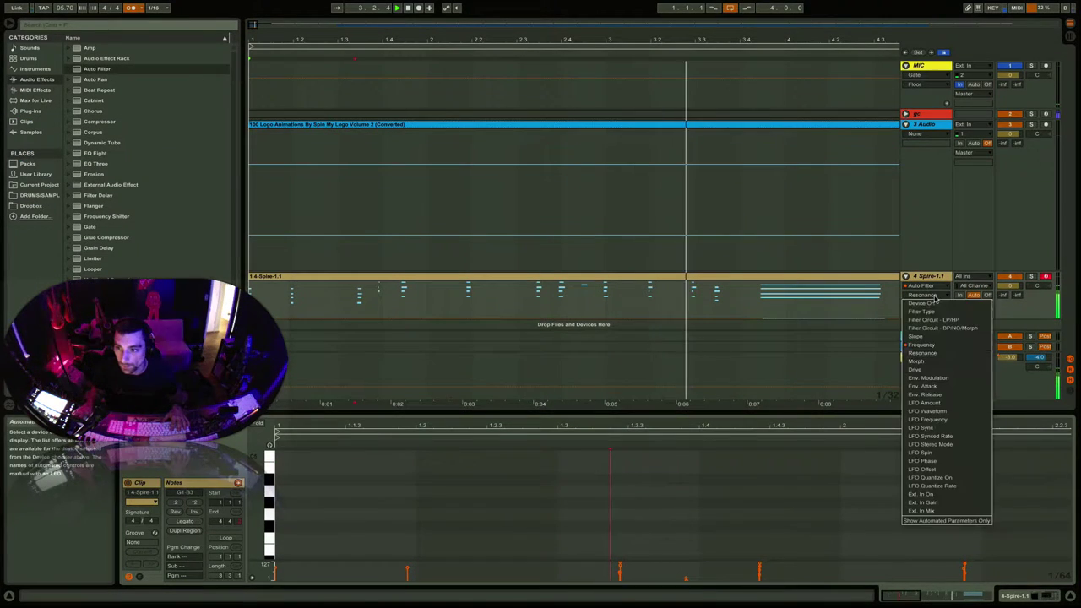
left_click(938, 317)
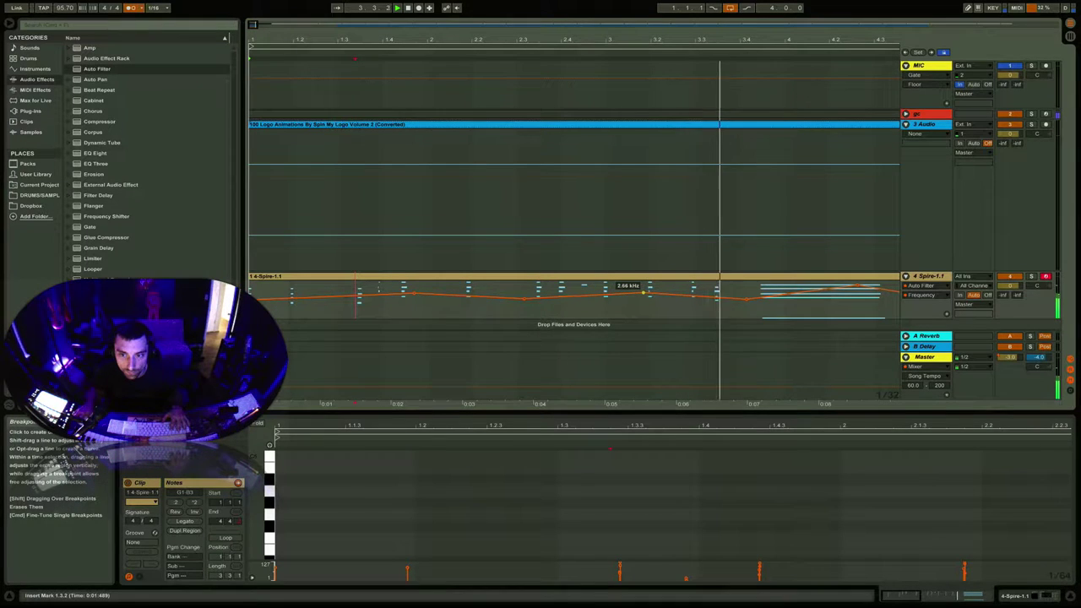
left_click(927, 278)
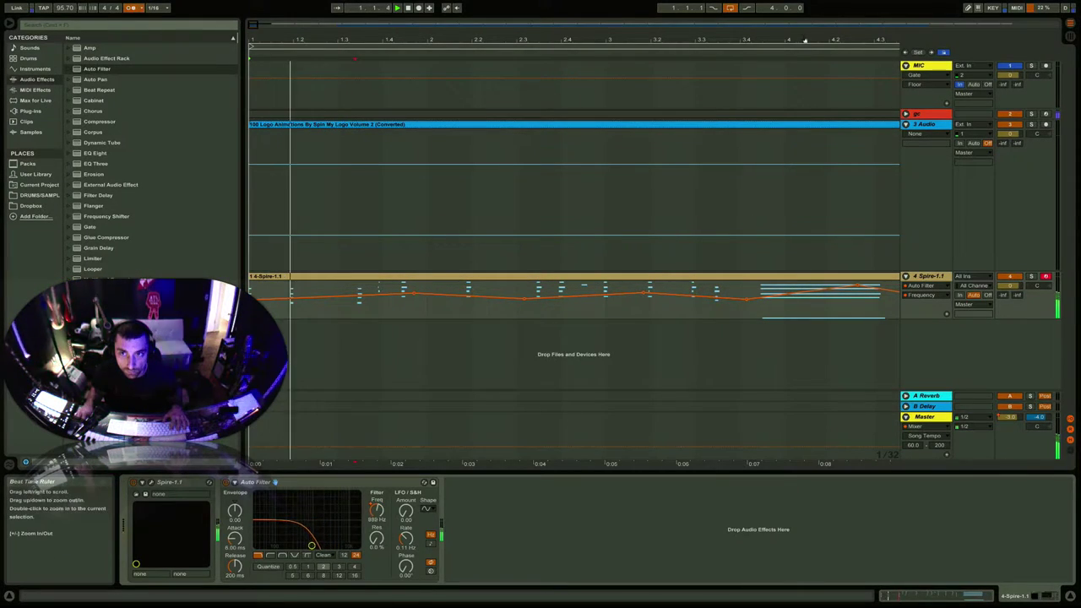
Step: Freeze the original Spire track and unfreeze it again
key("minus")
key("minus")
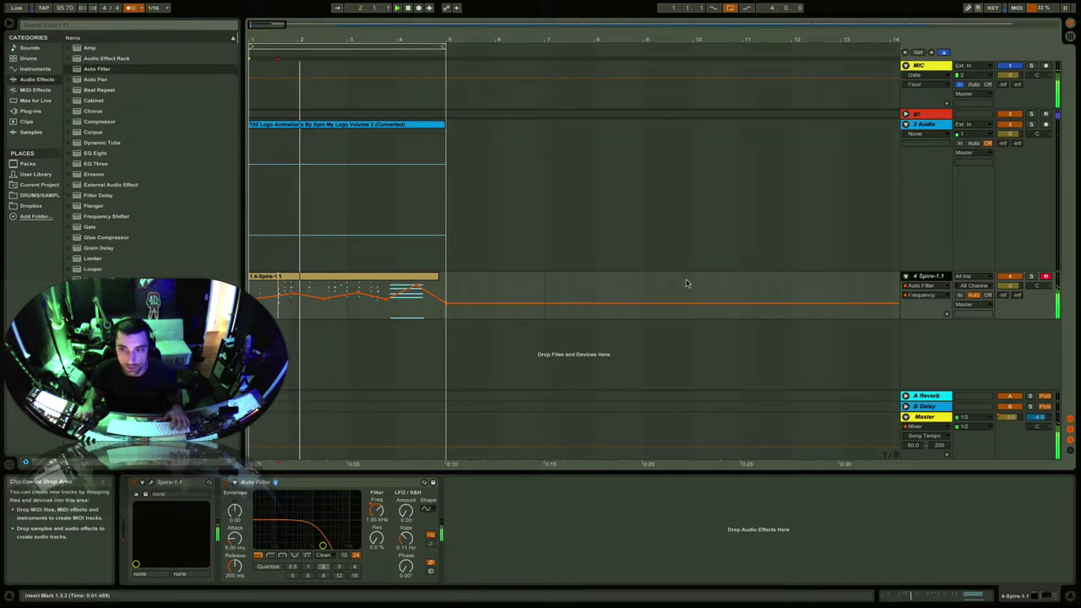
right_click(926, 278)
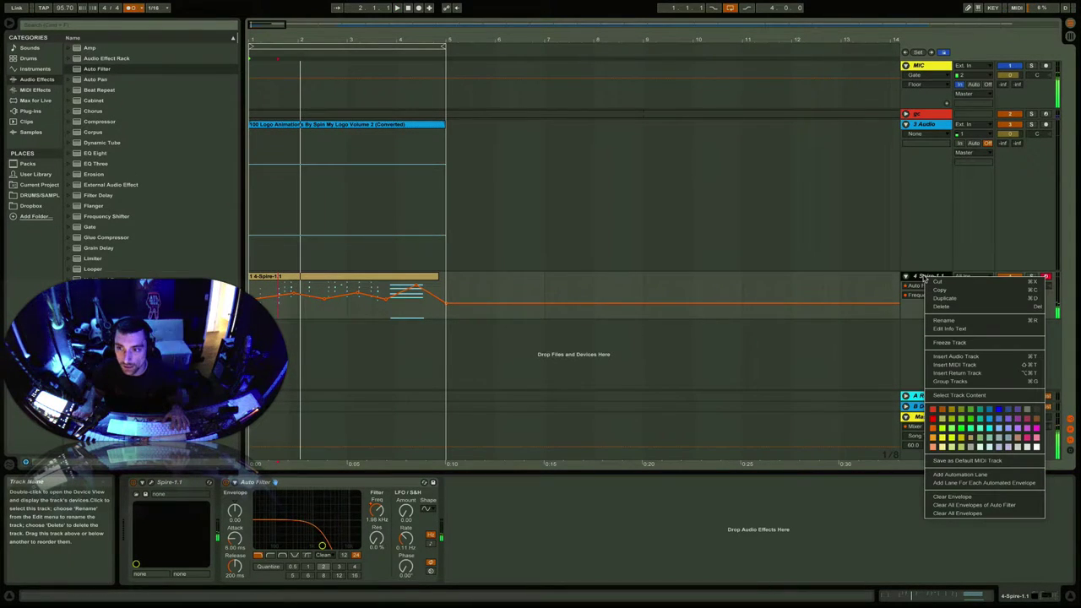
left_click(949, 342)
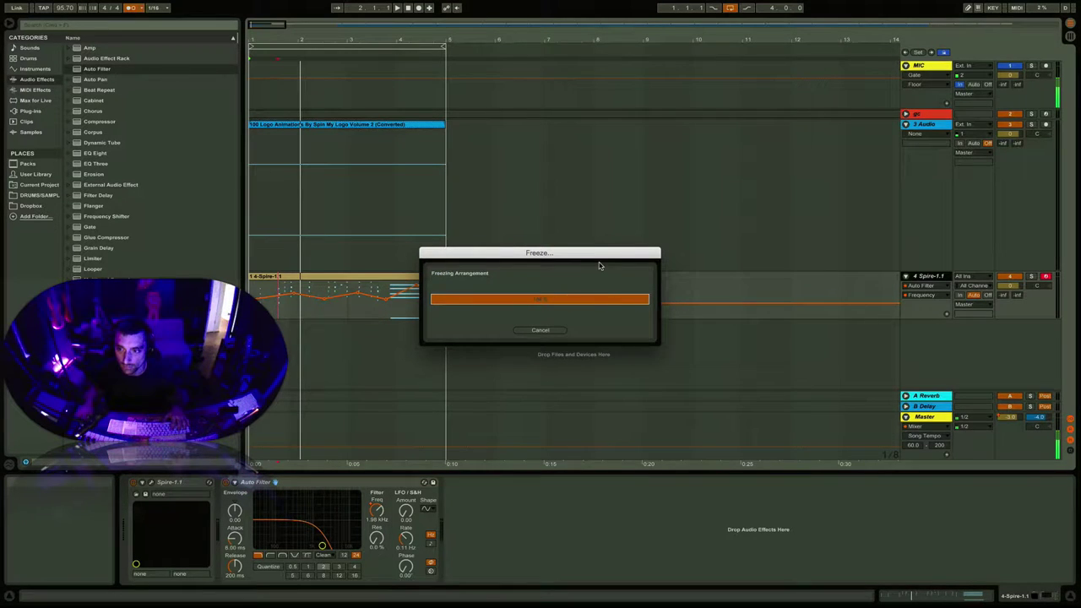
right_click(931, 278)
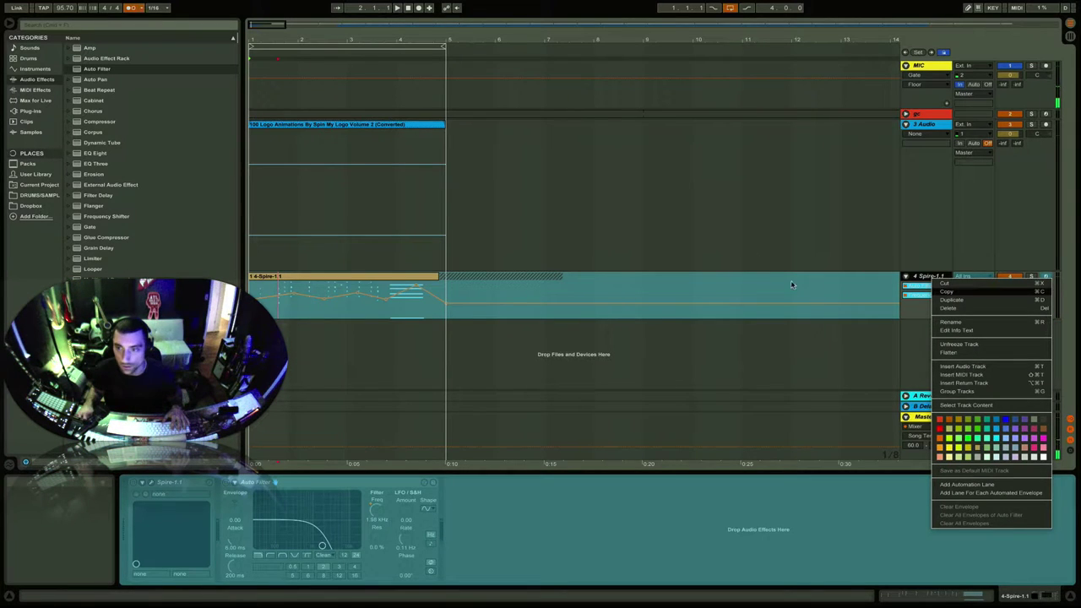
right_click(930, 276)
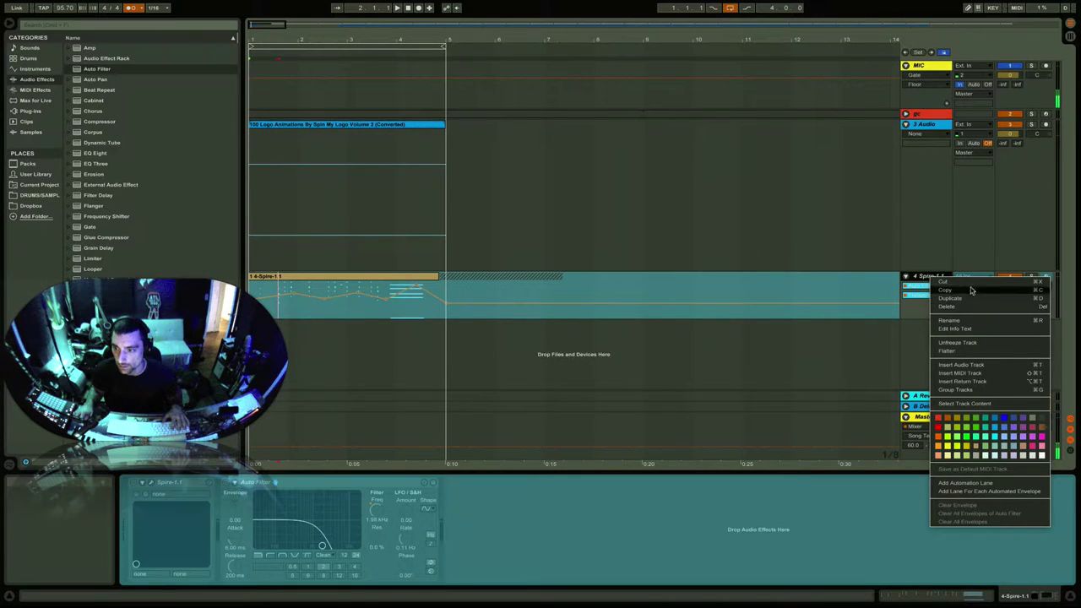
left_click(962, 343)
Step: Duplicate the Spire track and convert the copy to audio by freezing and flattening it
right_click(929, 277)
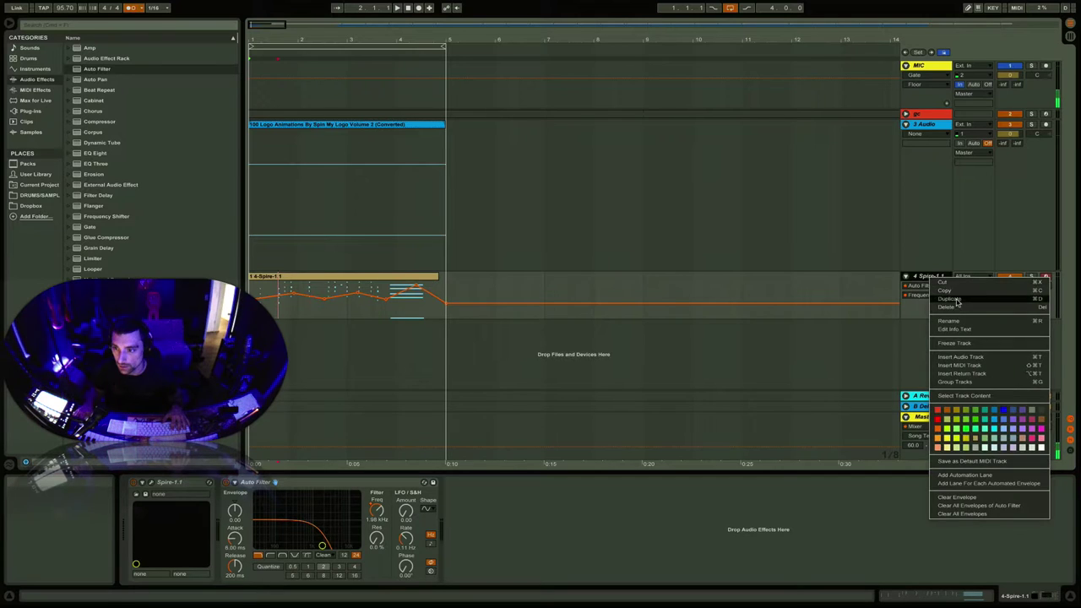
left_click(956, 300)
right_click(920, 328)
left_click(952, 393)
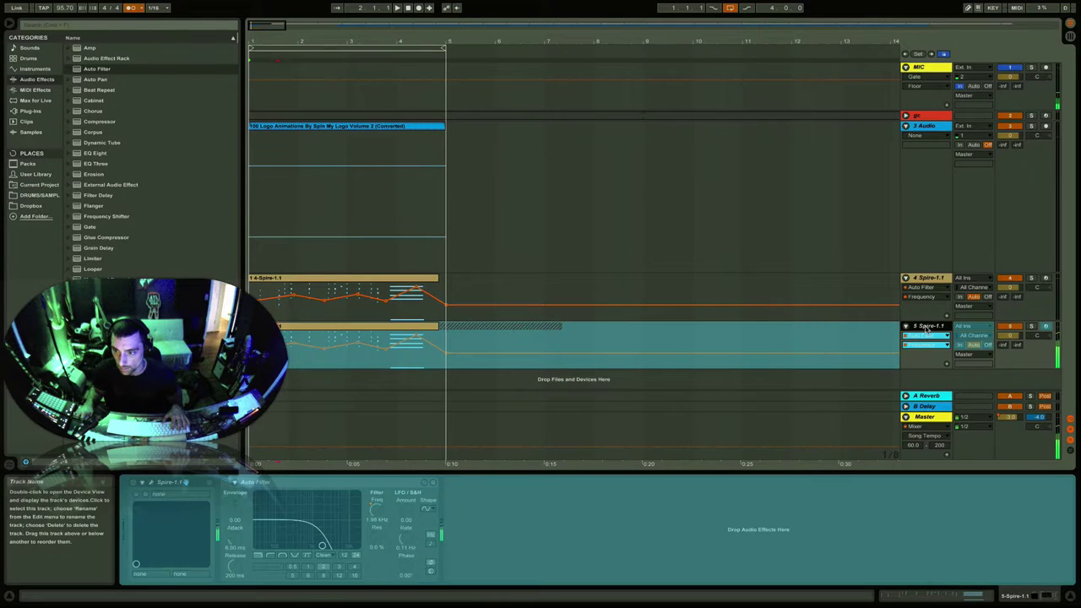
right_click(926, 329)
left_click(952, 404)
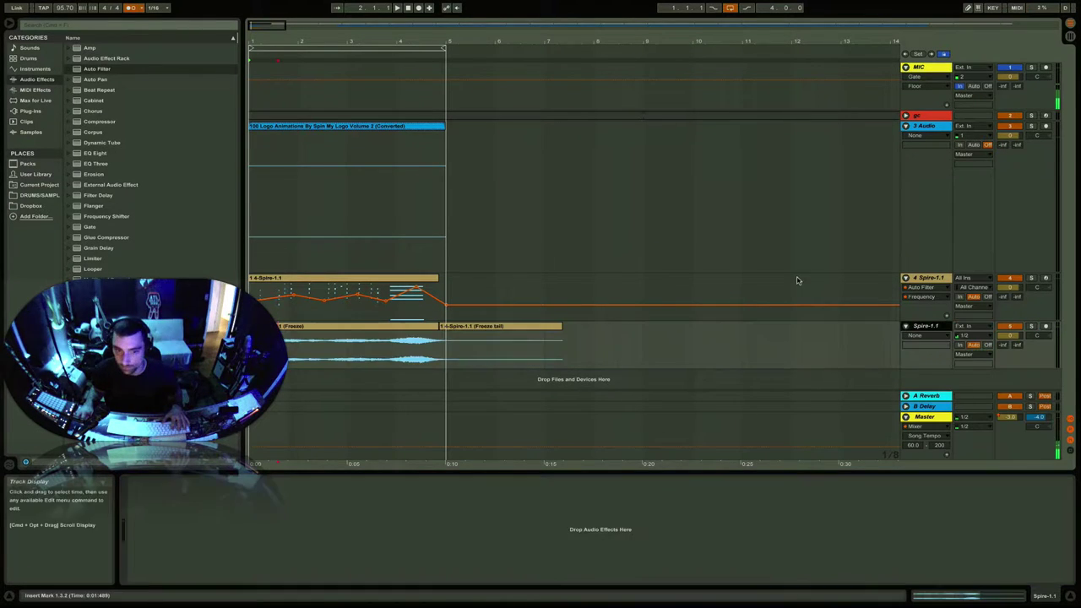
Step: Trim the Spire freeze tail to end at 7.1.1 and consolidate the audio from 1.1.1 to 7.1.1 into one clip
left_click(512, 328)
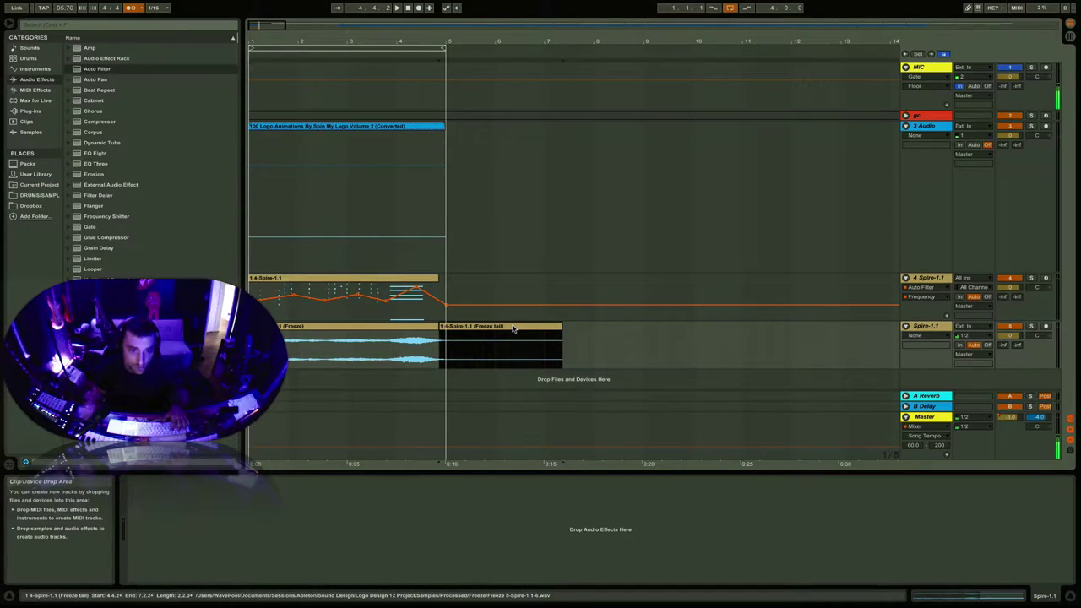
left_click_drag(632, 337, 252, 350)
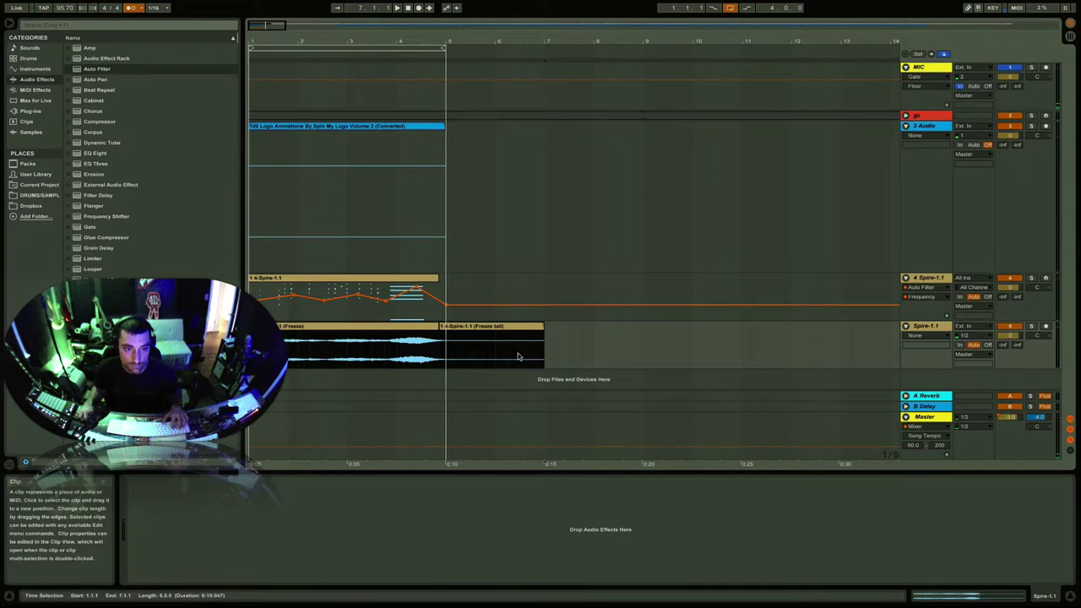
key("super+j")
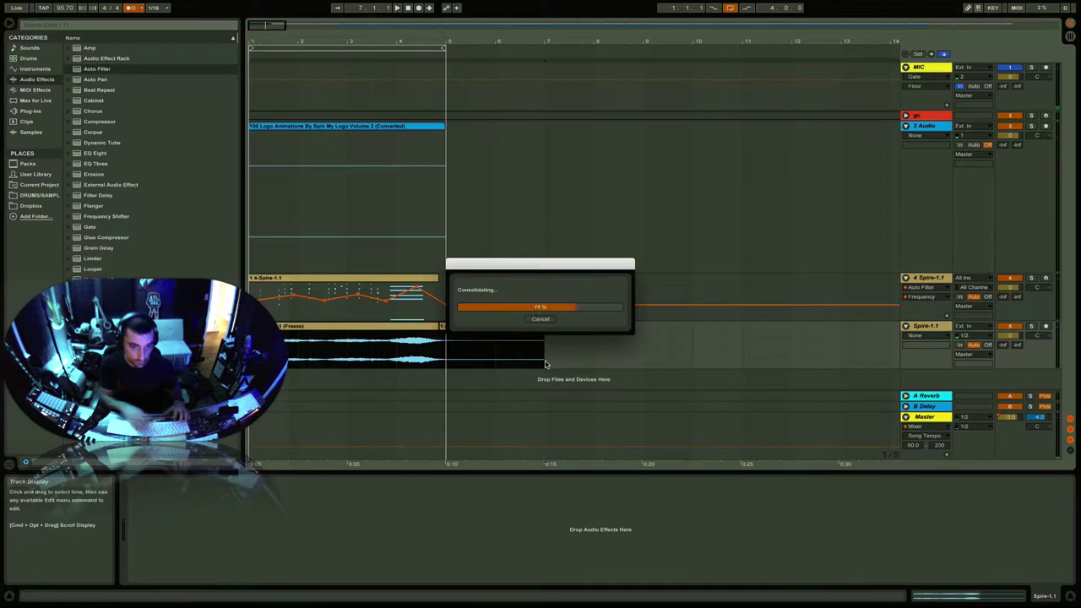
Step: Reverse the consolidated Spire audio clip and audition it from bar 3 with the original Spire track muted
left_click(501, 328)
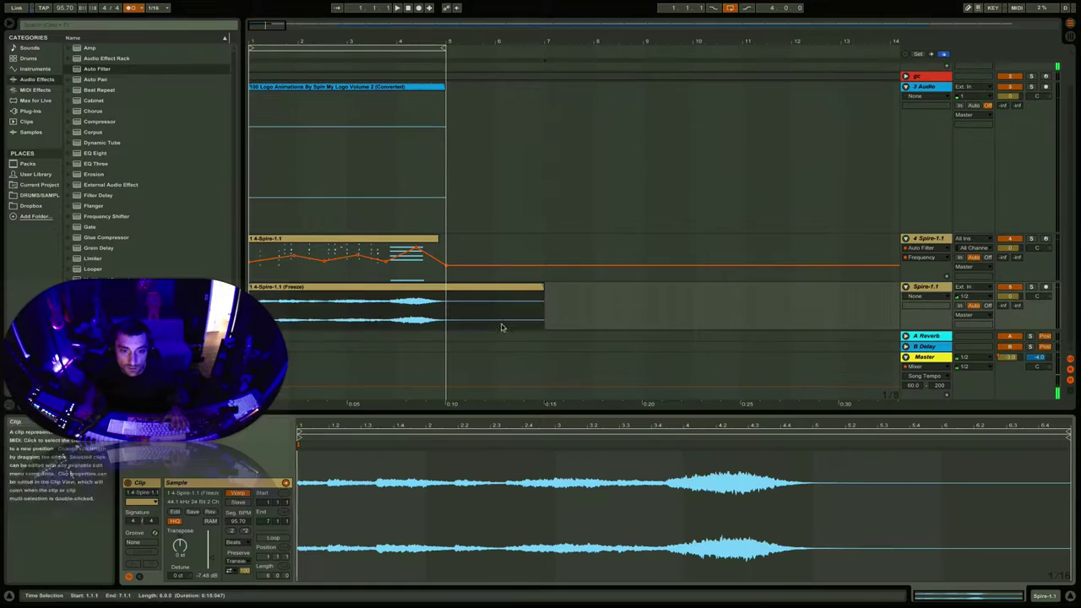
left_click(210, 512)
left_click_drag(474, 288, 549, 299)
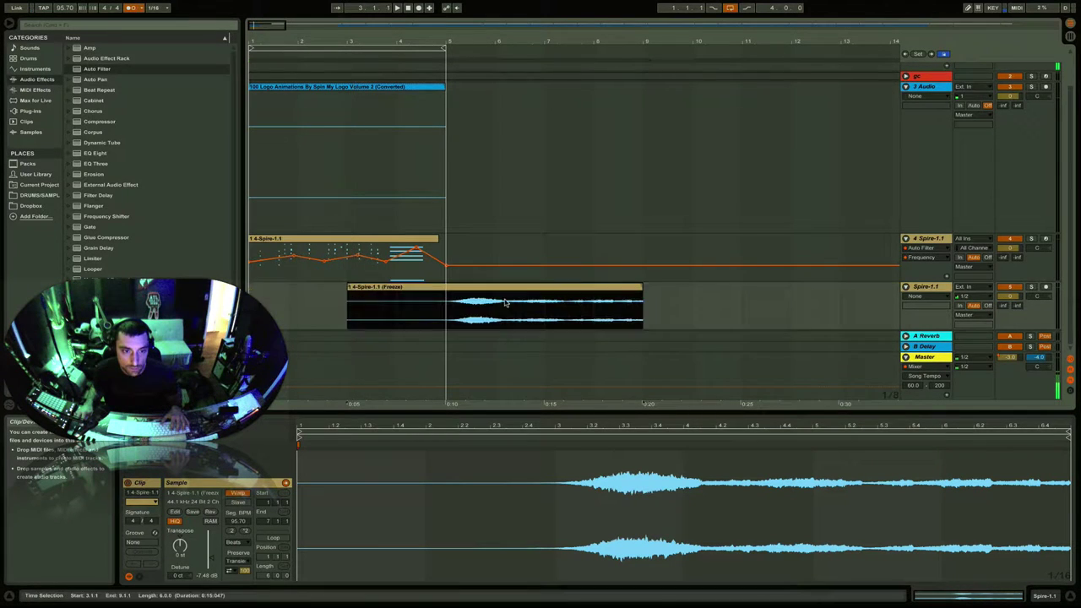
left_click(347, 304)
key("space")
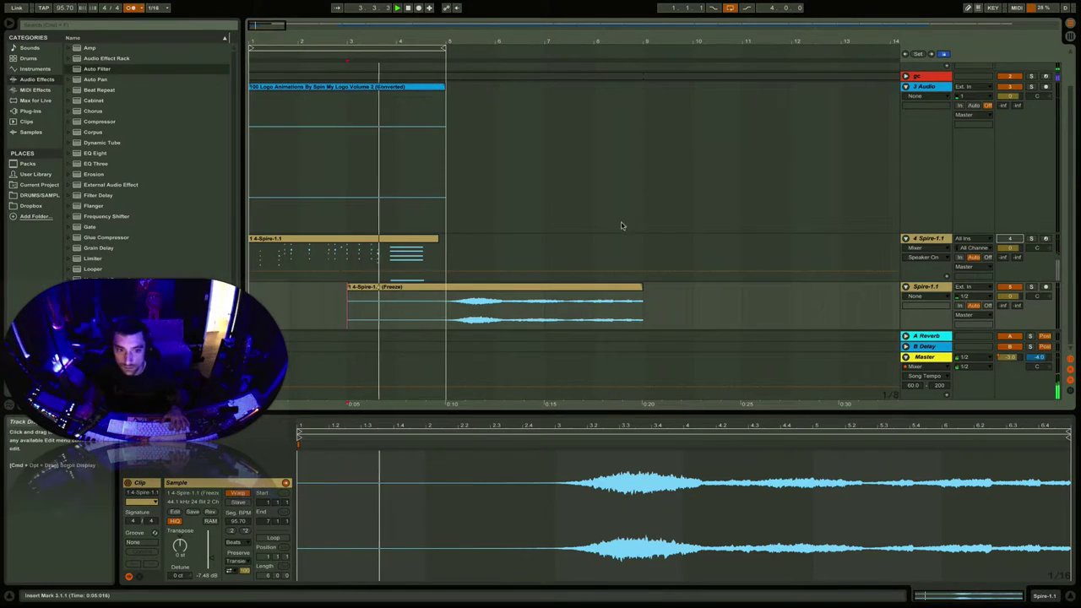
Step: Trim the swell off the front of the reversed clip, starting its sample at 4.2.1, and move the remainder to bar 1
left_click_drag(490, 291, 457, 293)
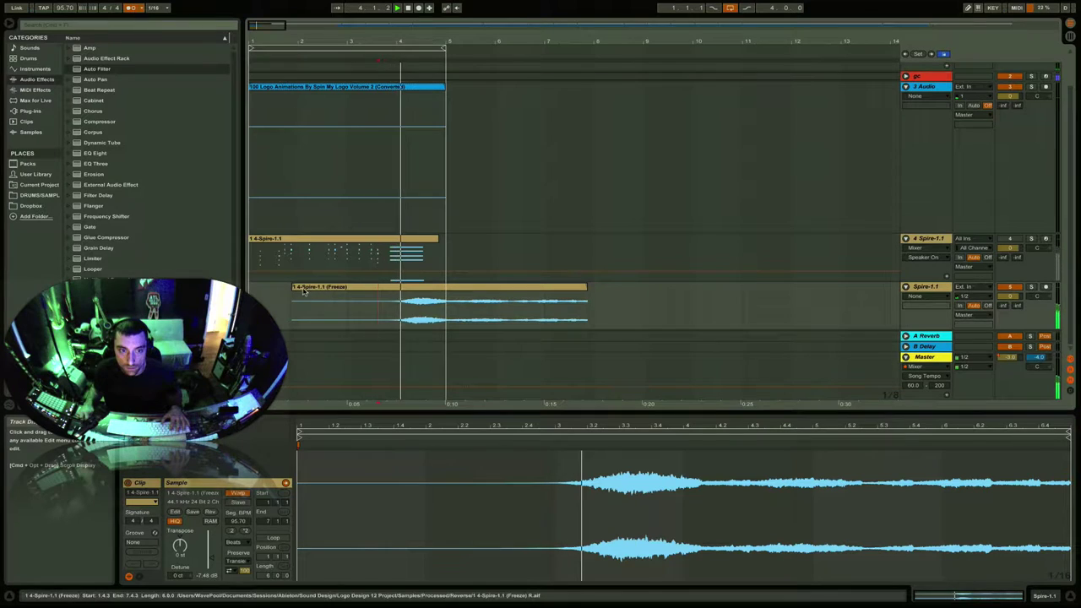
left_click_drag(304, 292, 348, 291)
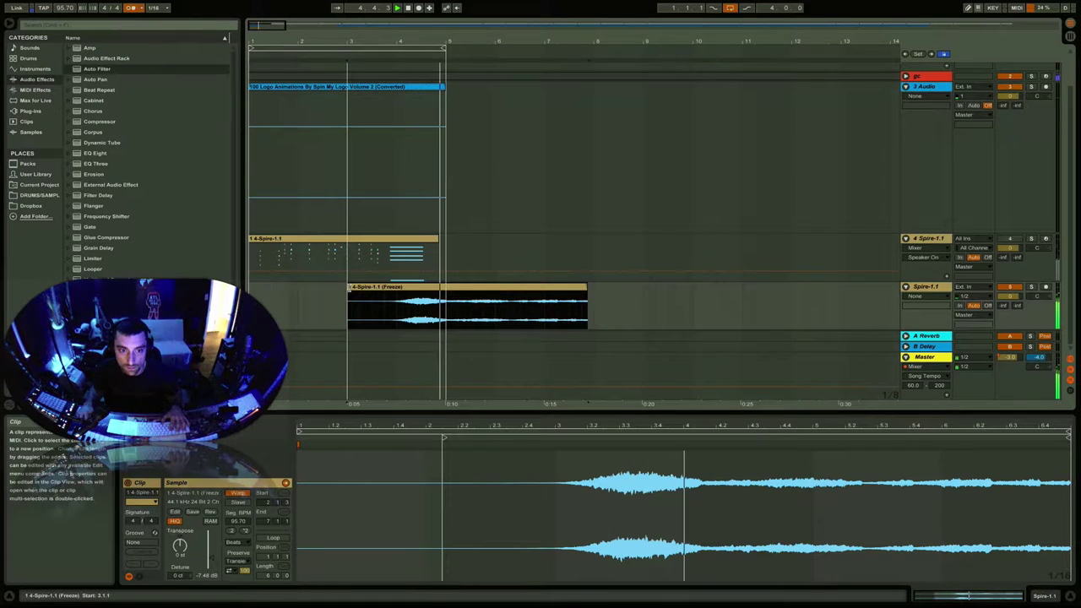
left_click_drag(452, 307, 278, 310)
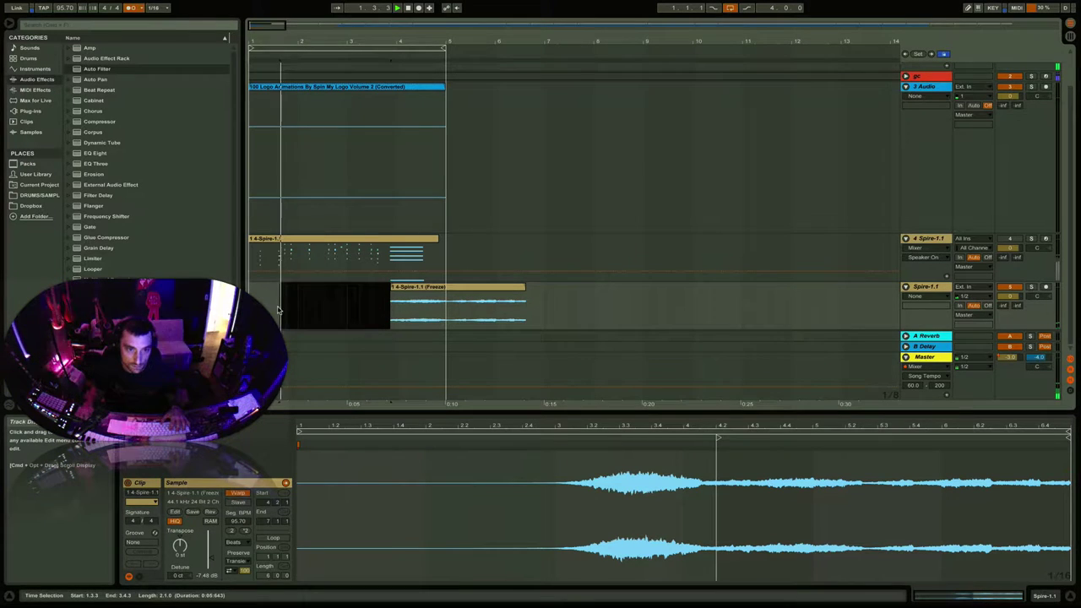
left_click(386, 305)
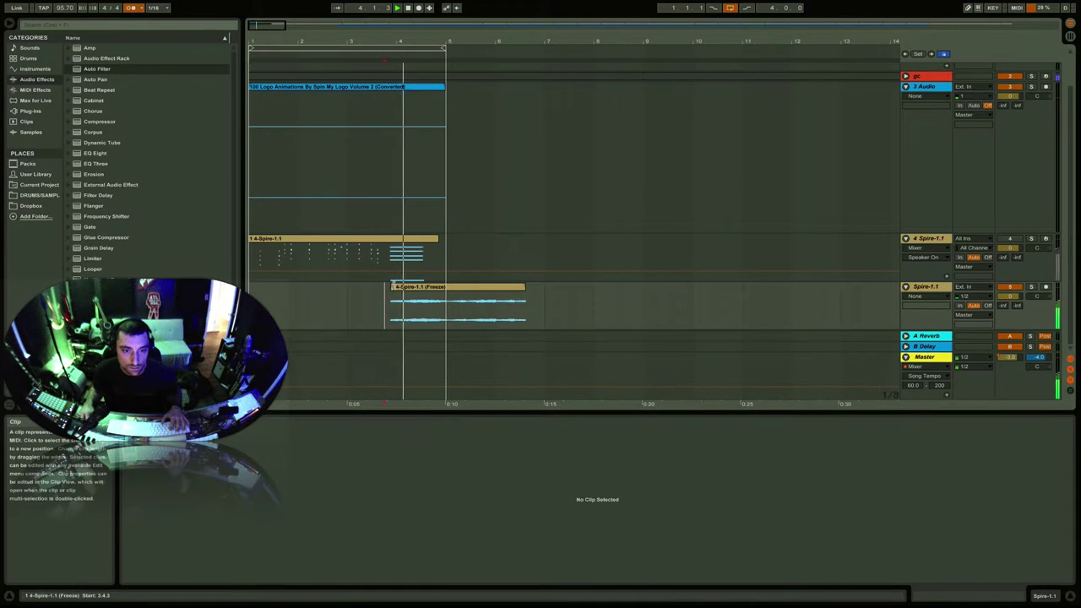
left_click(336, 298)
left_click_drag(336, 298, 289, 301)
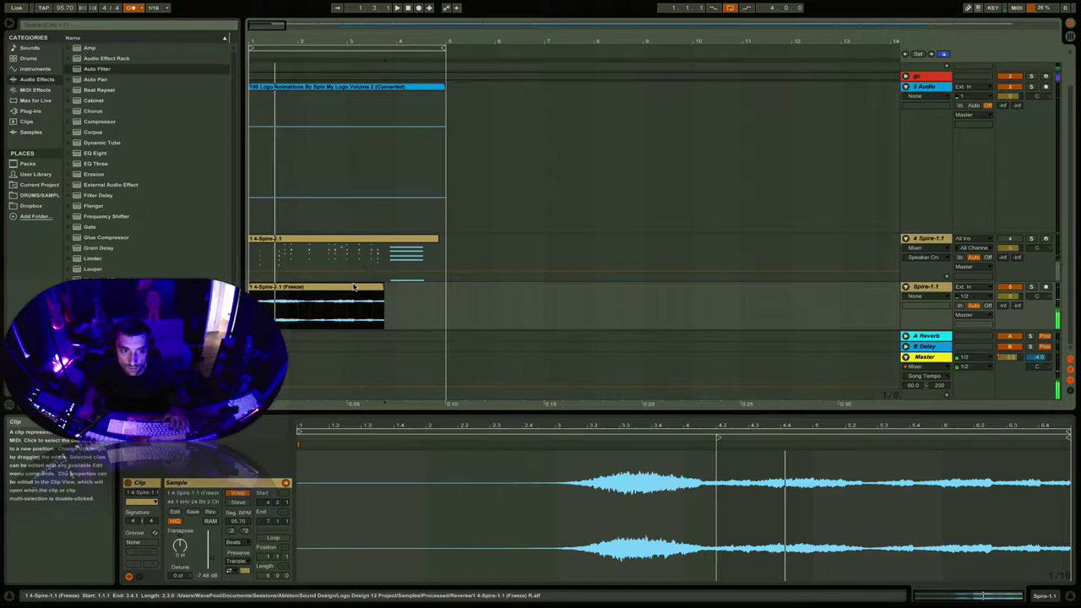
Step: Transpose the reversed clip by -12 semitones with Complex warping and play it alongside the video
left_click(148, 543)
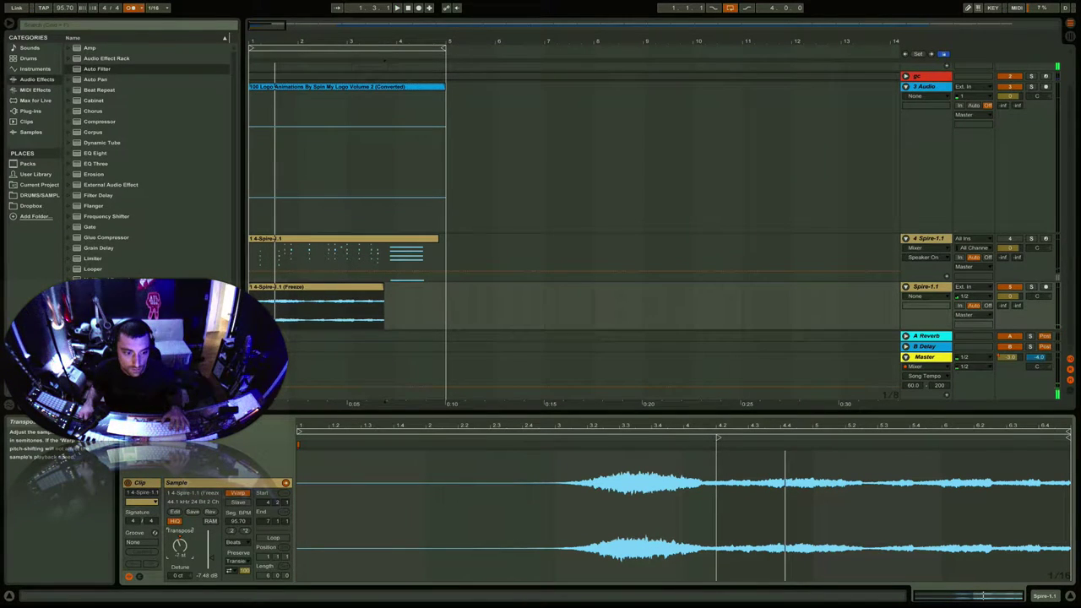
left_click(244, 543)
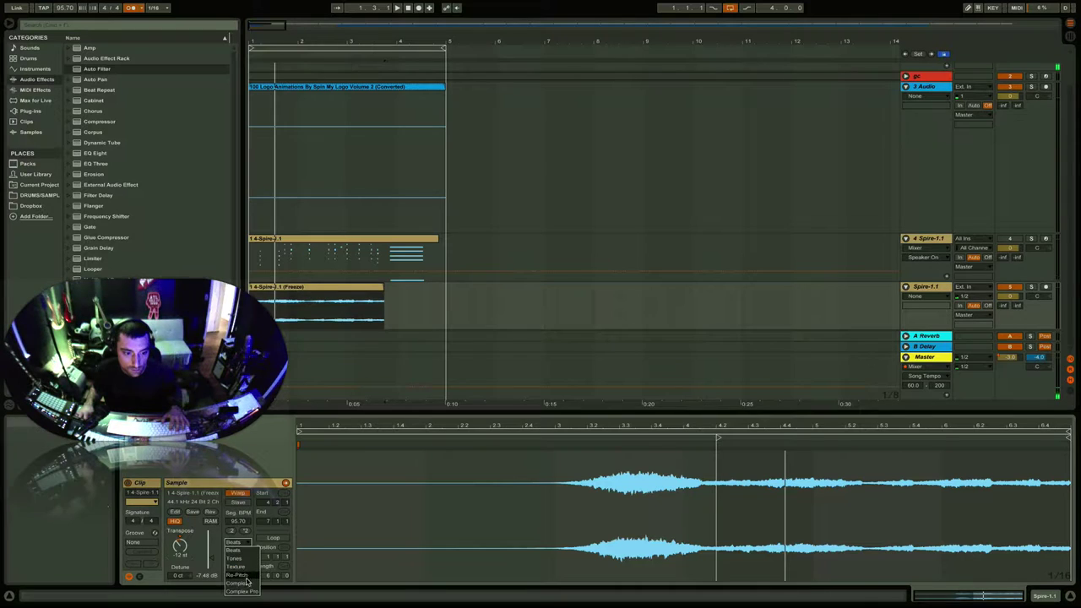
key("space")
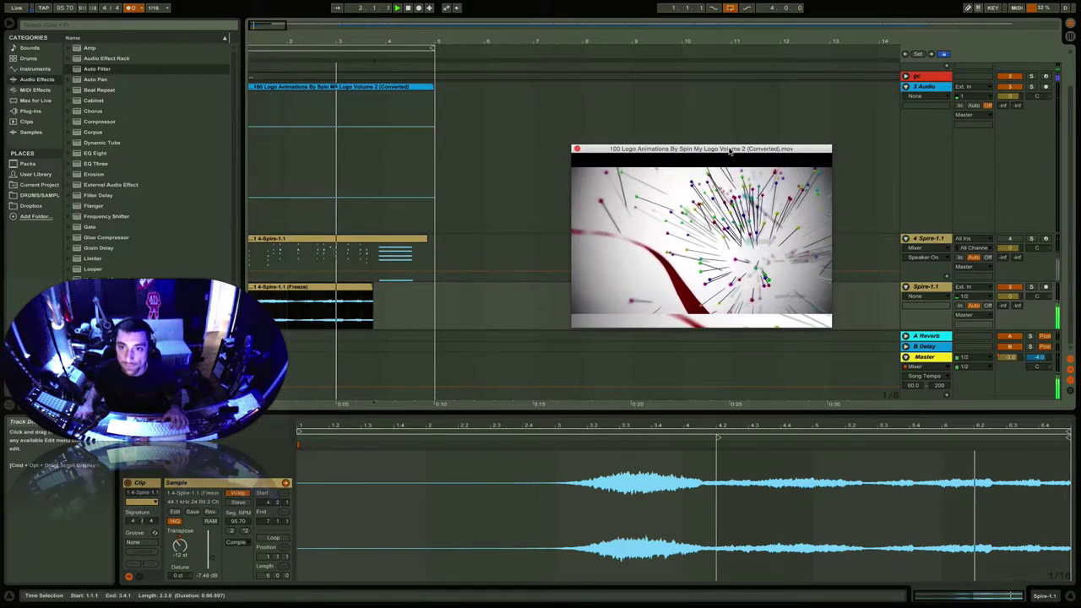
left_click_drag(731, 150, 678, 114)
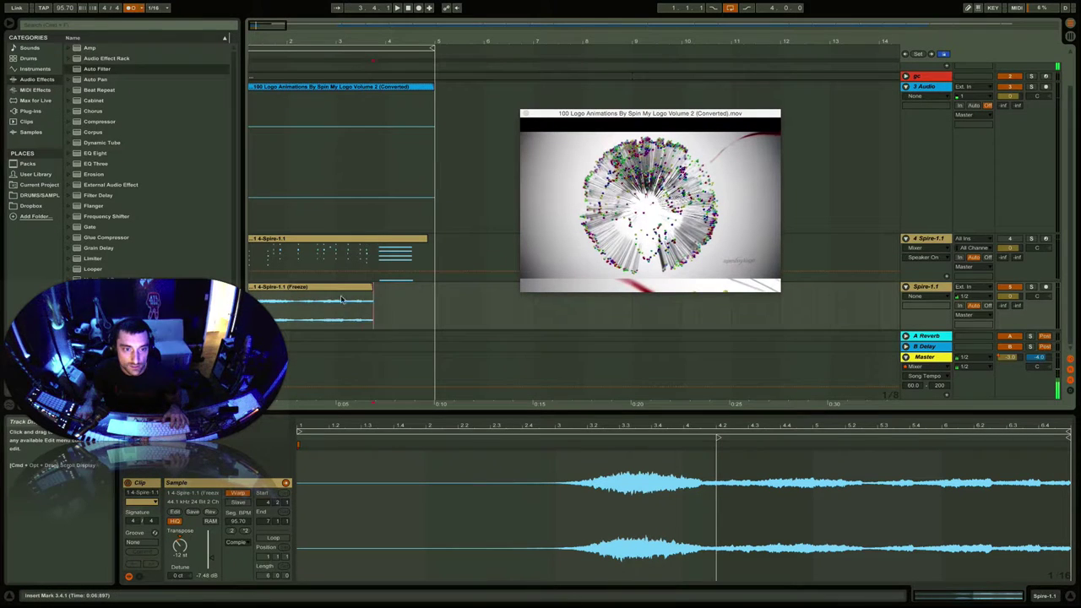
Step: Lengthen the reversed clip so it runs from 1.1.1 to 3.4.3, where the held chord starts, with its sample starting at 4.1.3
left_click(336, 301)
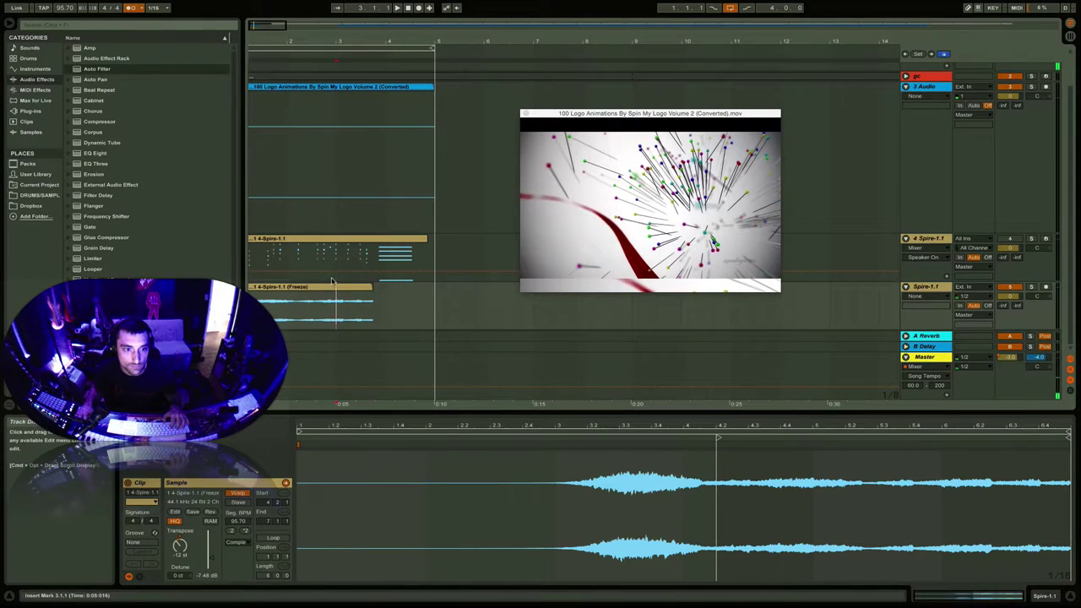
left_click_drag(342, 301, 365, 288)
left_click(364, 292)
left_click(391, 288)
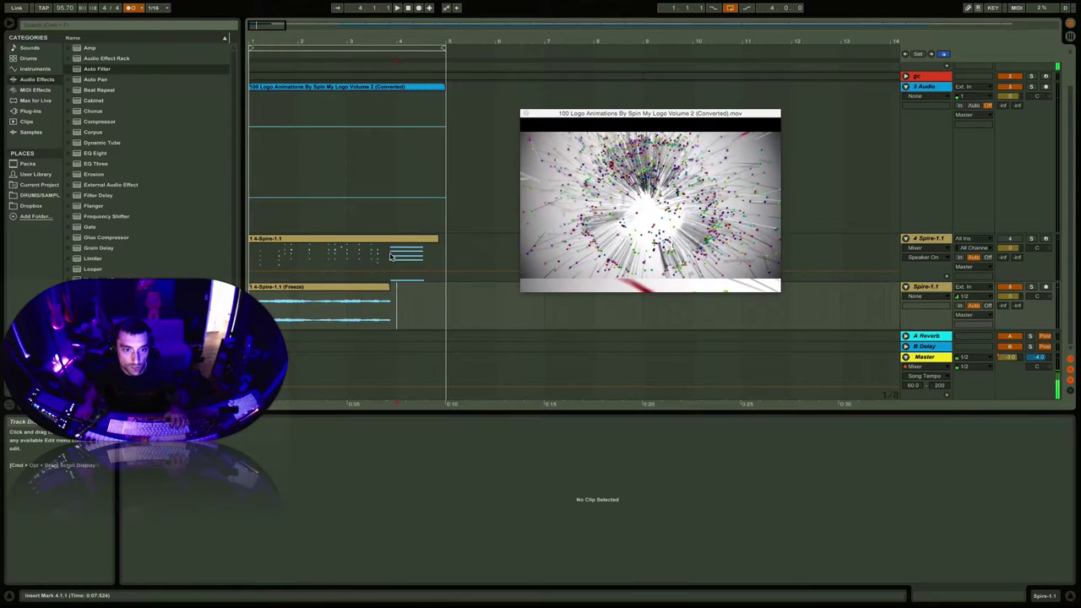
left_click(389, 256)
left_click_drag(406, 38, 404, 220)
left_click(355, 288)
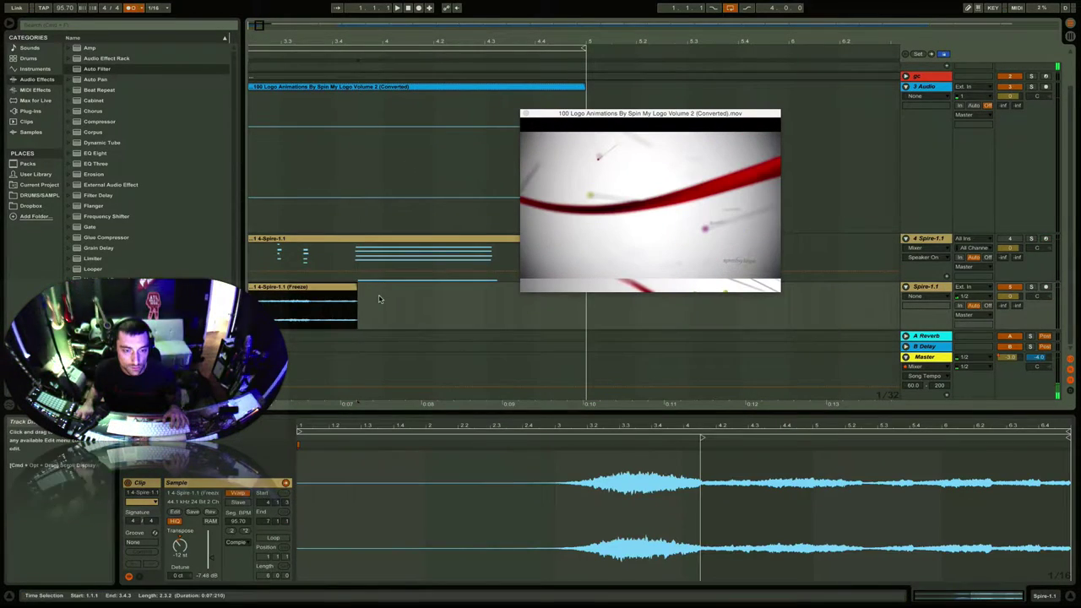
Step: Unmute the original Spire track and play both Spire parts from just before the held chord
left_click(378, 258)
key("space")
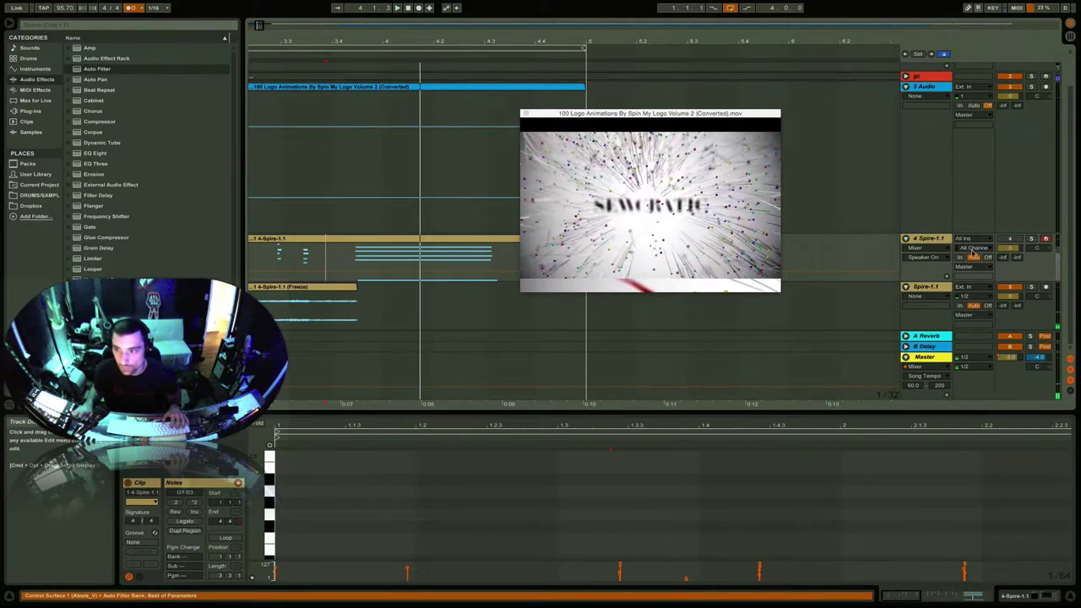
left_click(396, 8)
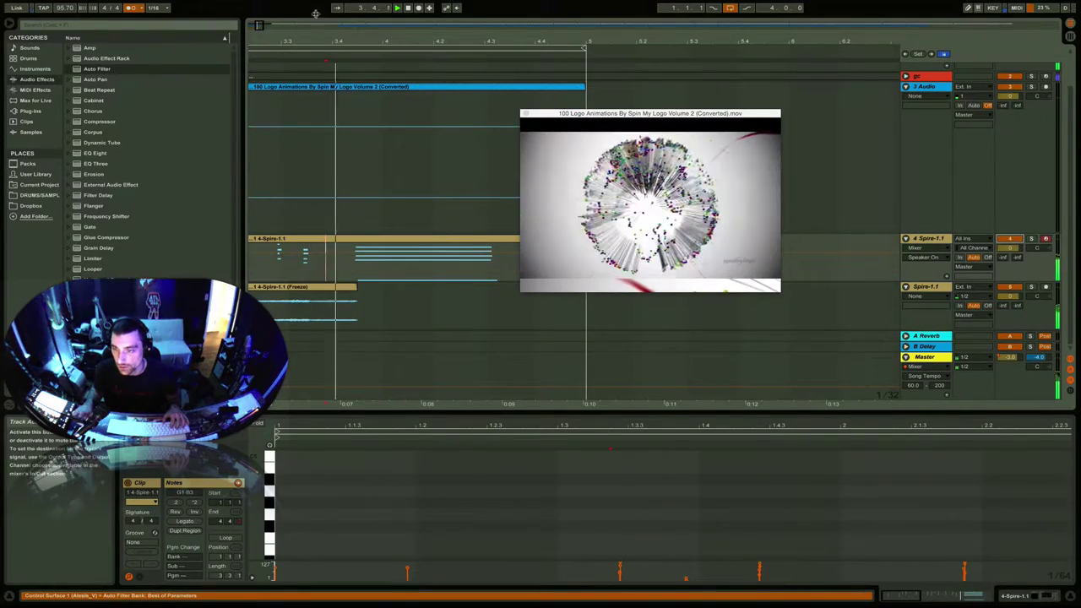
left_click(395, 9)
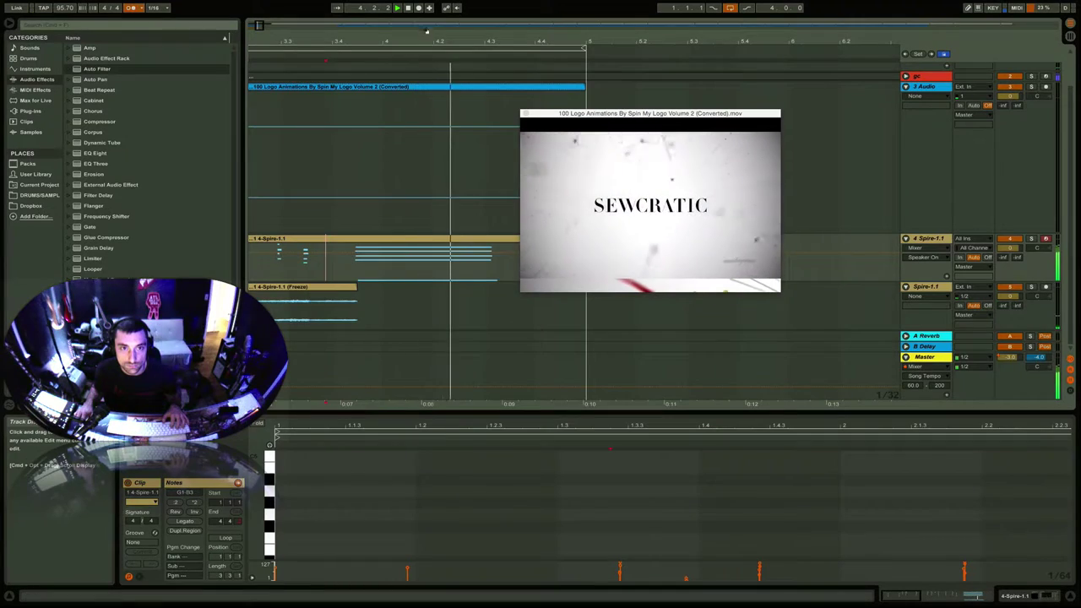
Step: Move the reversed clip later on its track and extend its start back to bar 3 to include the swell, with the sample starting at 3.1.3
left_click_drag(434, 38, 535, 38)
key("minus")
key("minus")
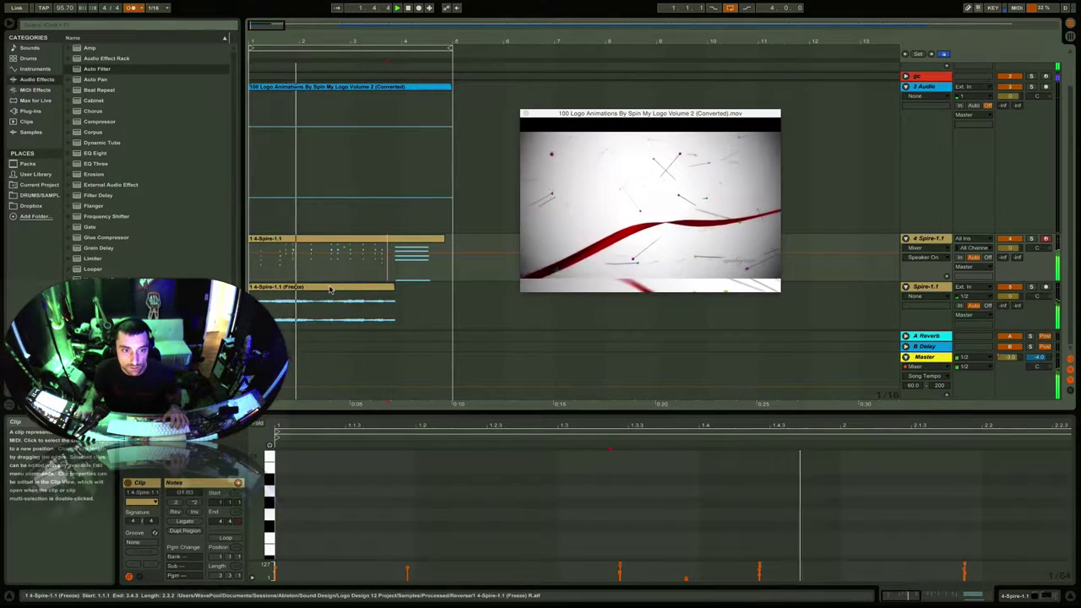
left_click(463, 297)
left_click_drag(463, 297, 490, 299)
left_click_drag(402, 297, 351, 297)
left_click(402, 306)
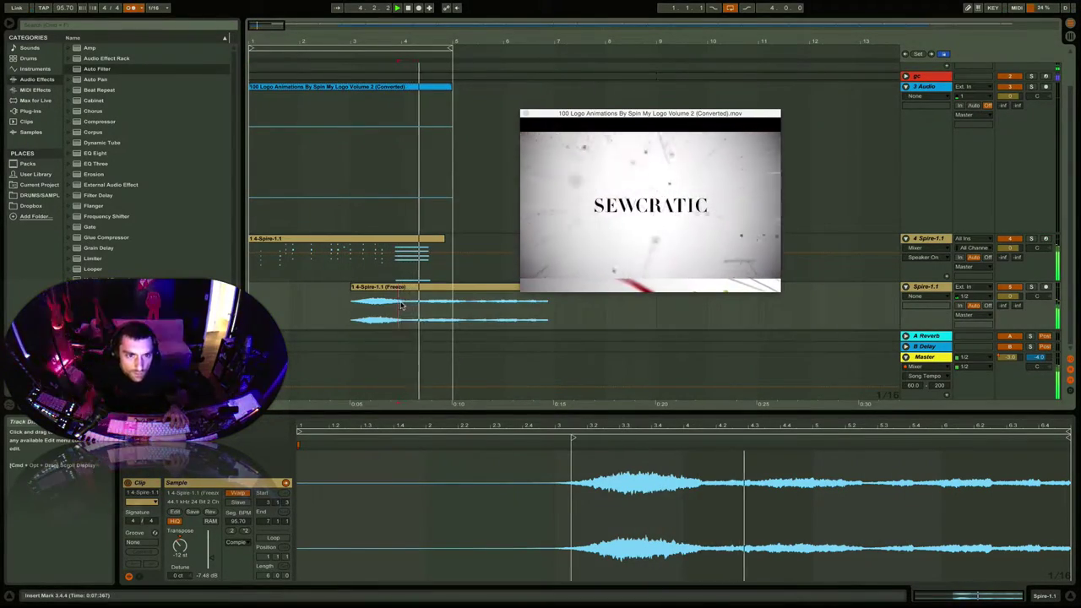
Step: Set the adaptive grid to Medium and split the reversed clip at 4.1.1, right after the swell
right_click(482, 213)
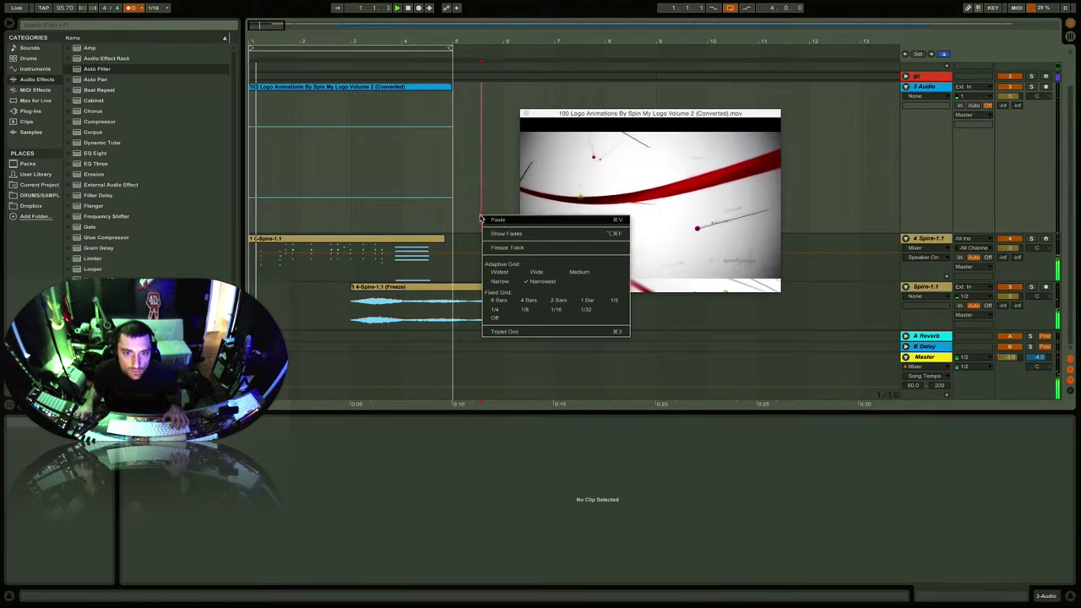
left_click(481, 197)
right_click(482, 196)
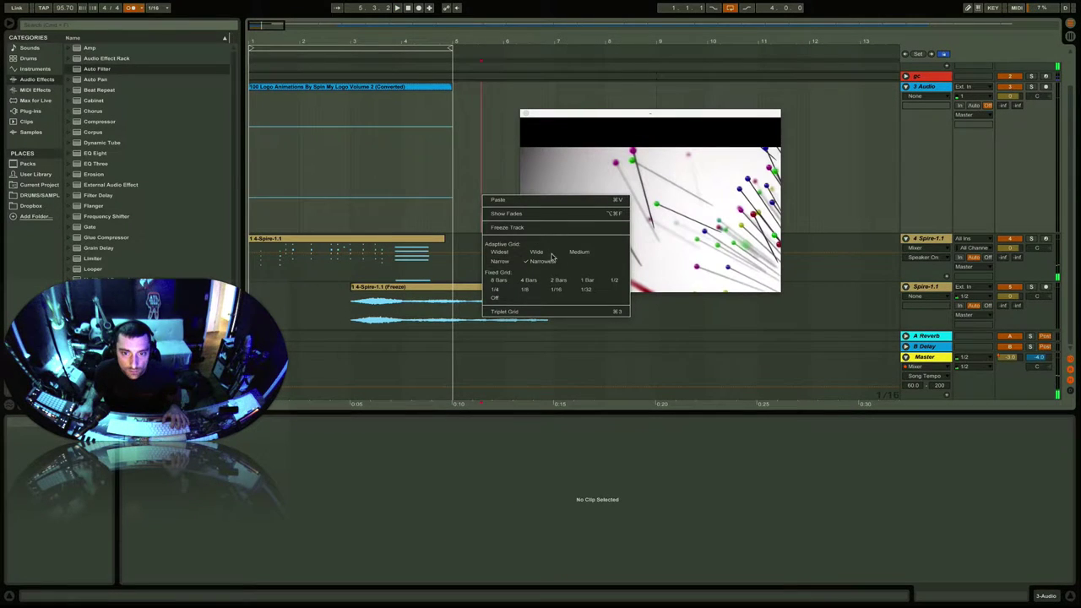
key("Escape")
left_click(392, 305)
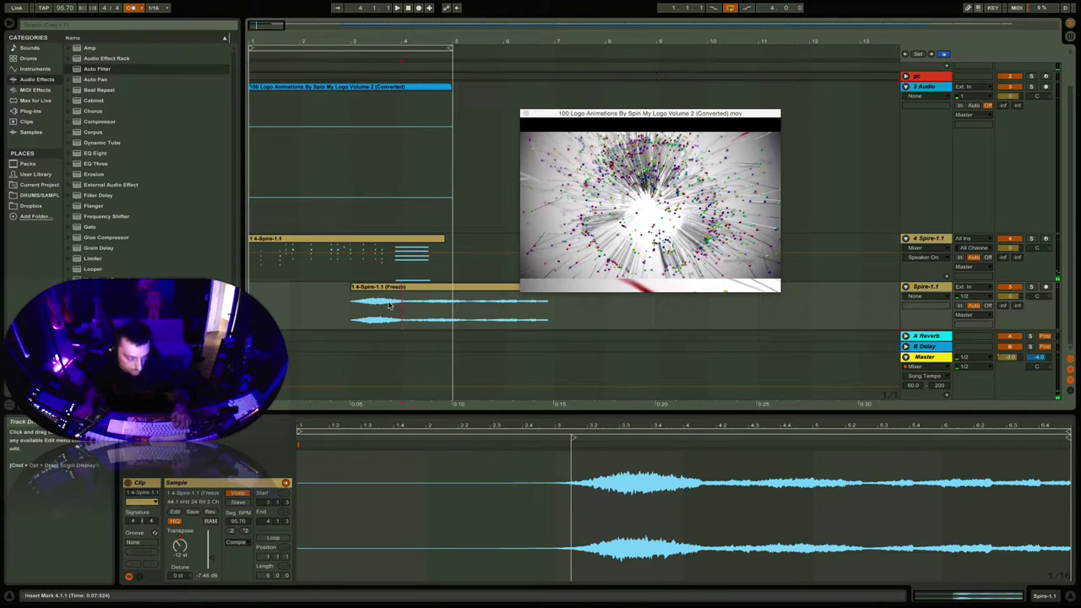
left_click(416, 289)
Step: Move the split-off swell to bar 8 and the remaining reversed clip back to 1.1.1
left_click_drag(369, 288, 623, 296)
left_click(301, 293)
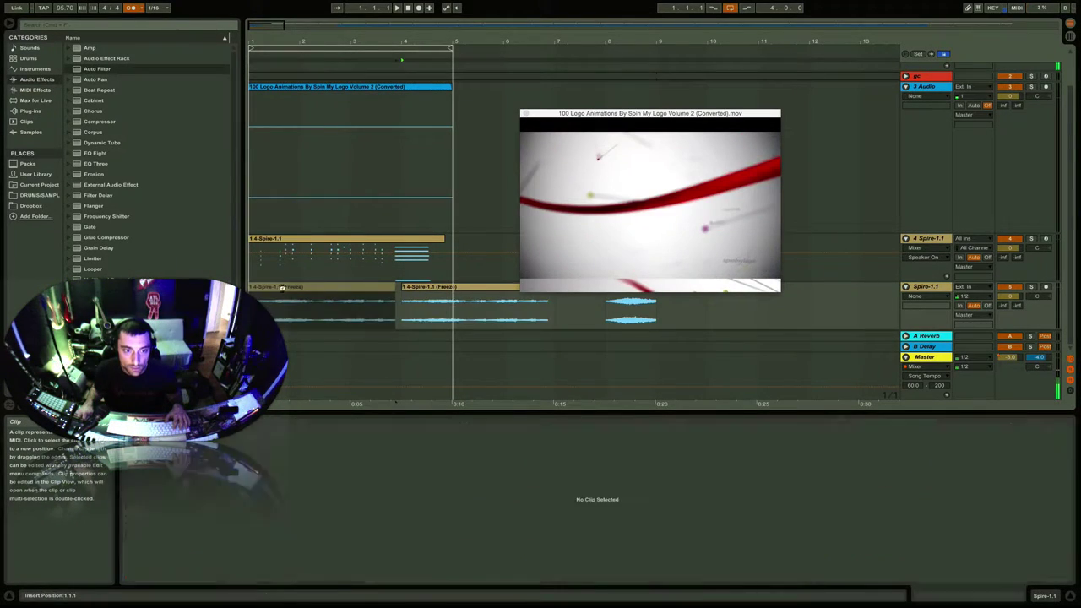
left_click(378, 293)
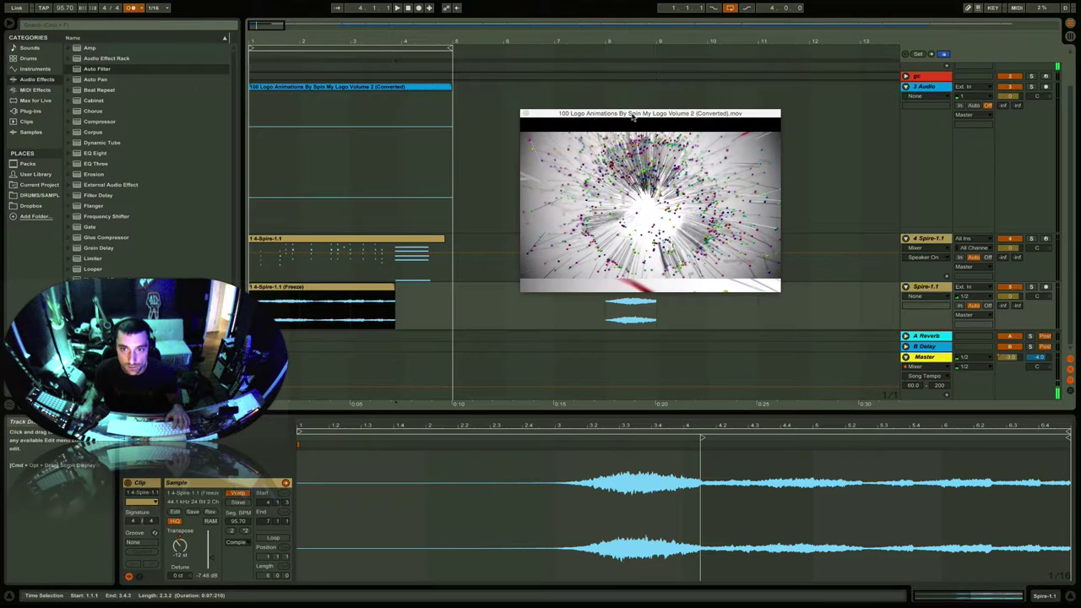
Step: Set the adaptive grid to Narrow and place the swell clip directly after the opening reversed clip, under the held chord
left_click_drag(633, 117, 774, 111)
left_click_drag(629, 293, 438, 296)
right_click(425, 175)
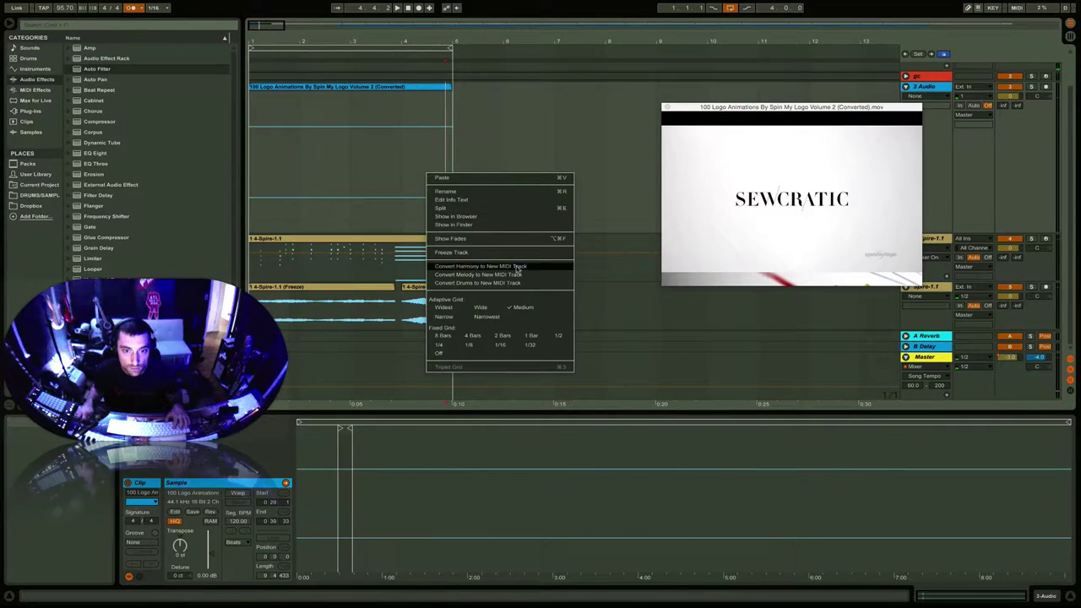
left_click(456, 315)
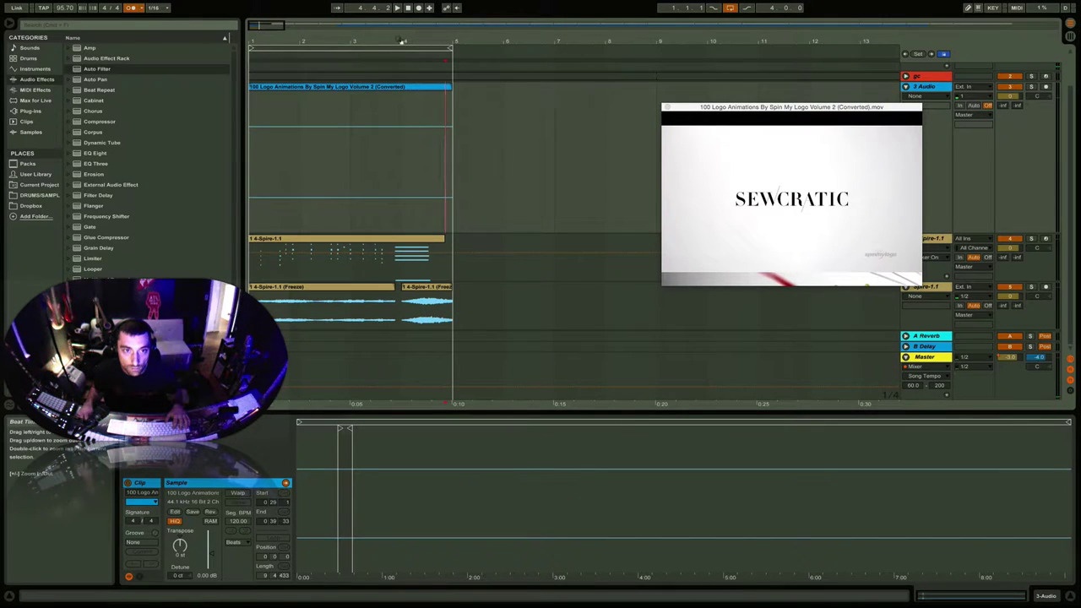
left_click_drag(403, 41, 409, 110)
left_click_drag(495, 291, 438, 292)
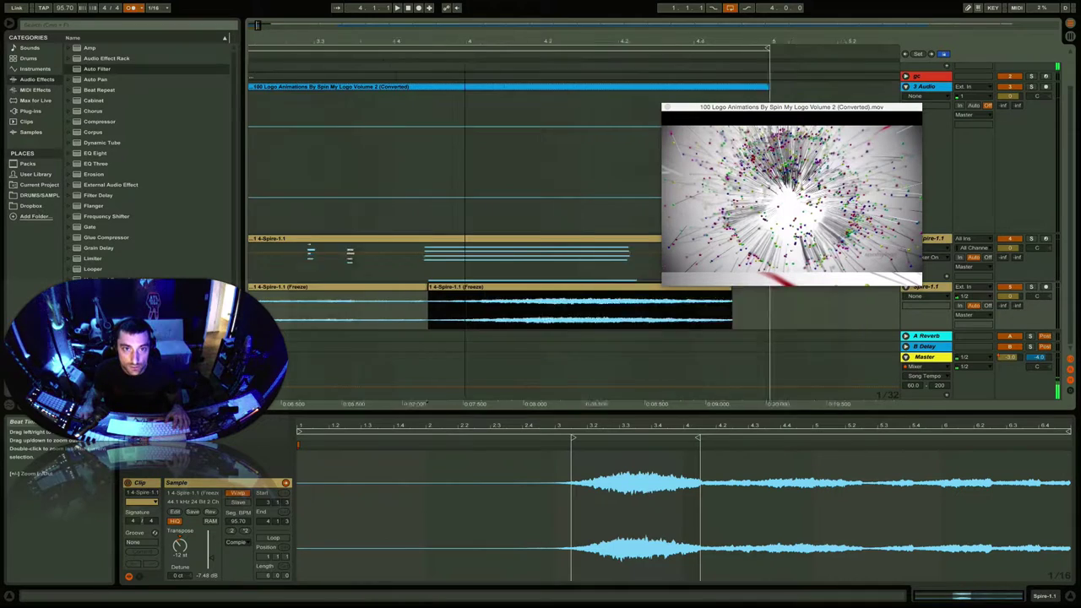
double_click(401, 40)
double_click(288, 39)
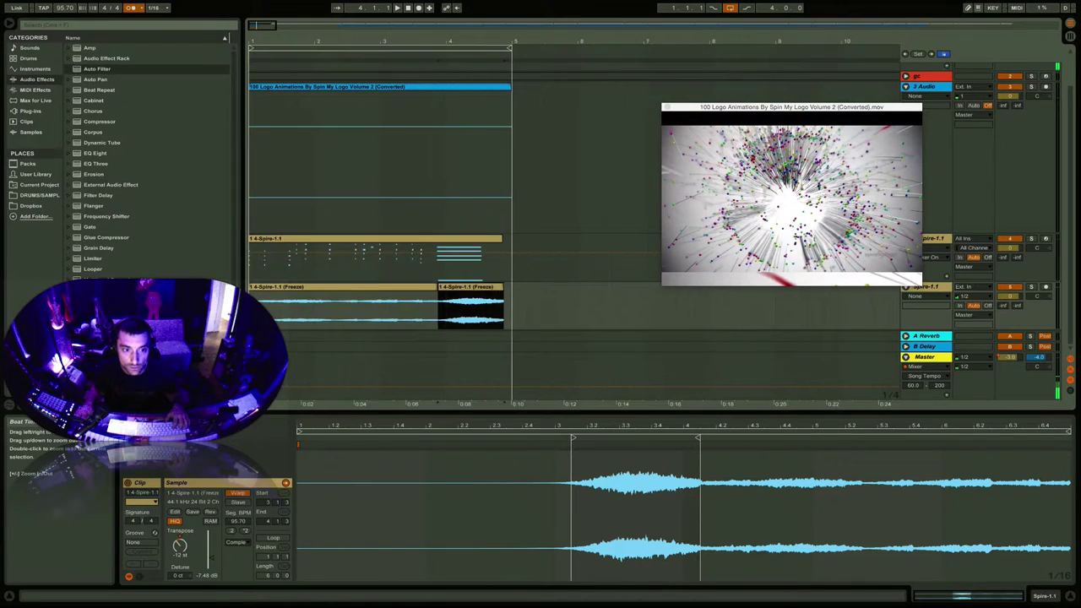
Step: Play the arrangement from the start against the video, both with and without the original Spire track
left_click(408, 8)
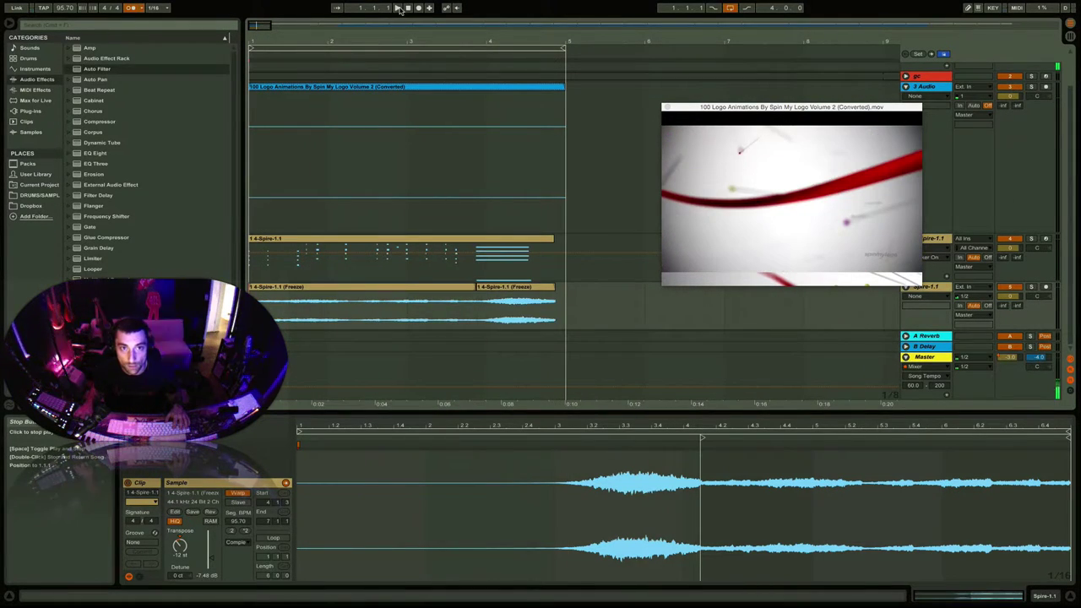
left_click(397, 7)
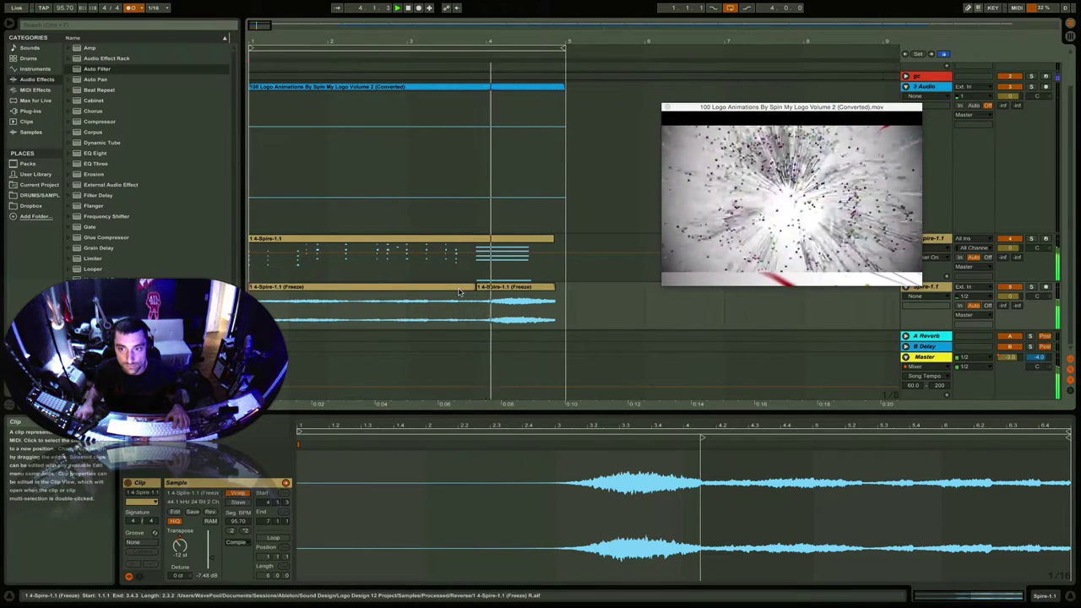
key("space")
key("space")
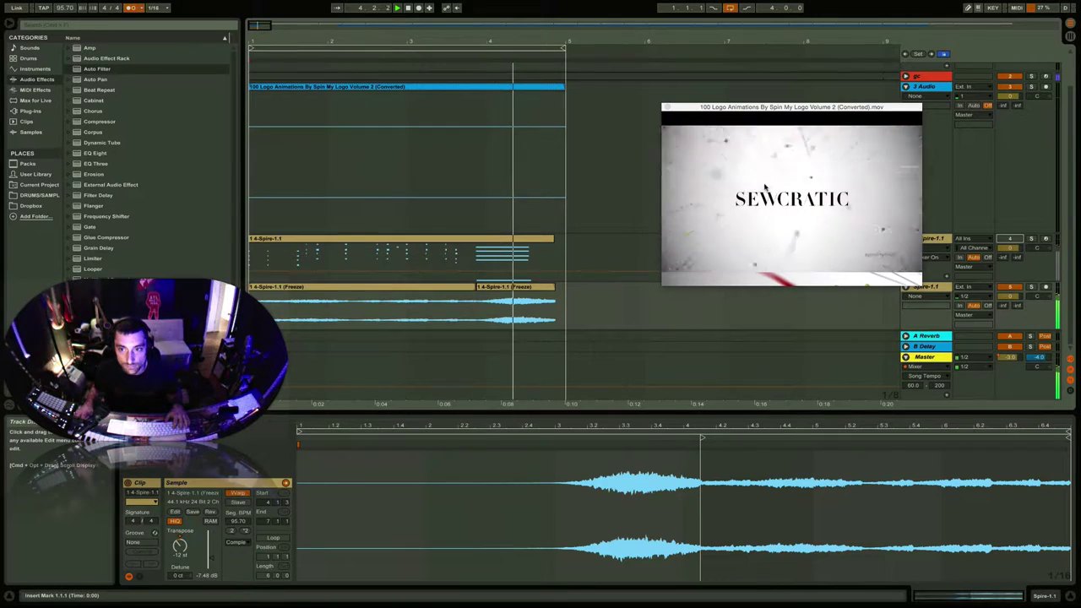
Step: Split the original Spire MIDI clip at 3.4.1, just before the held chord, and deactivate its opening part
left_click(465, 255)
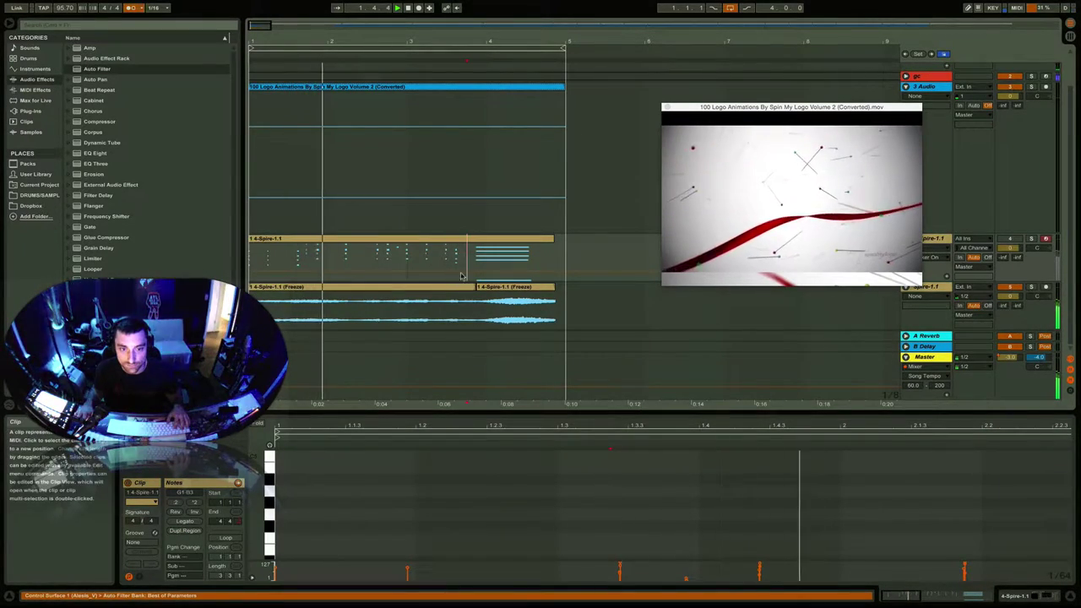
key("super+e")
key("0")
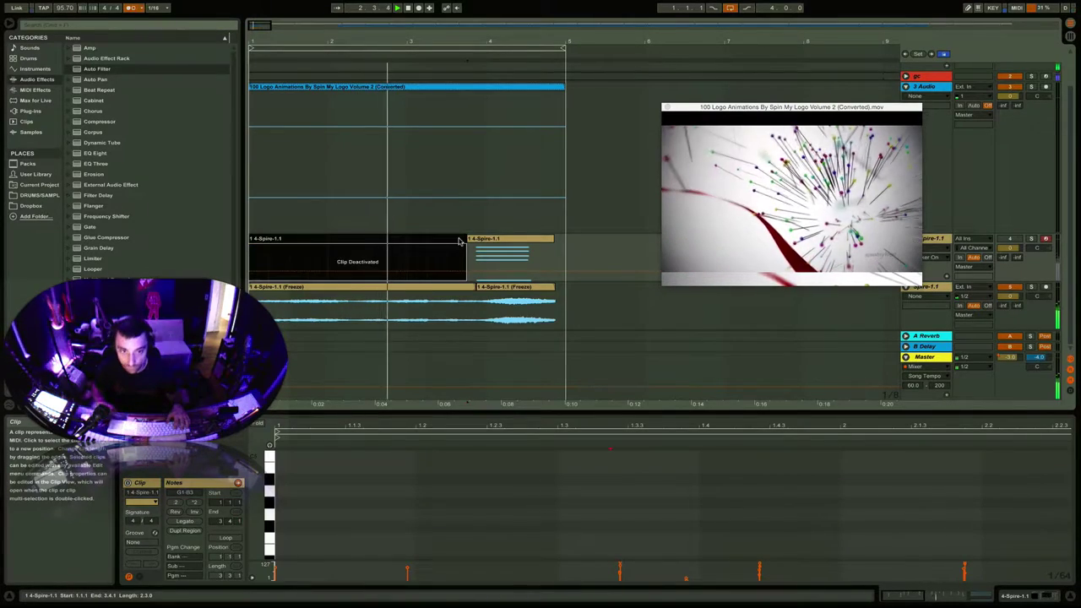
left_click(536, 157)
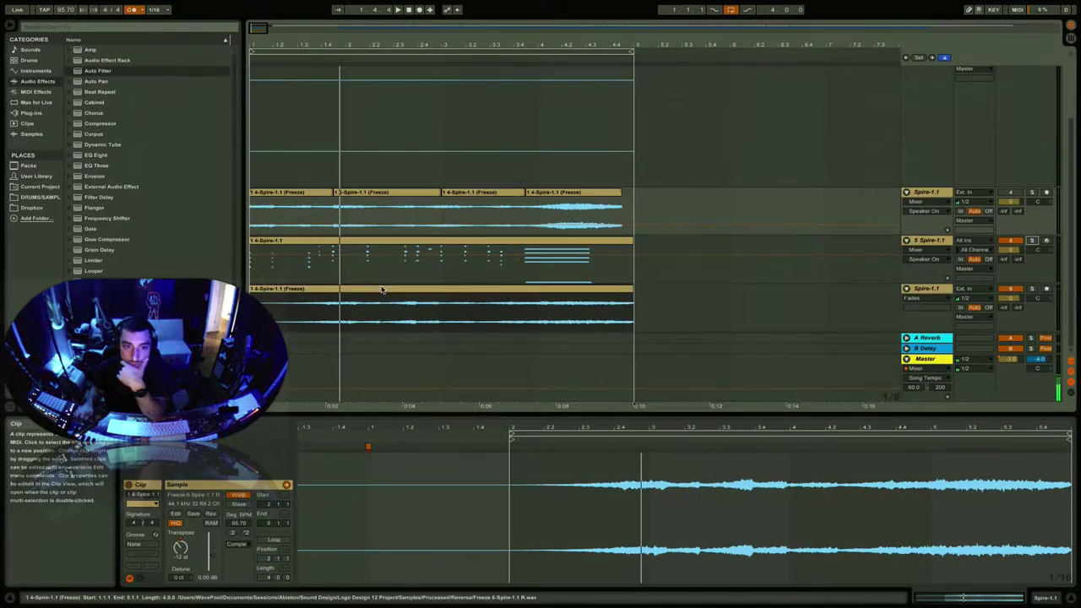
Step: Slice the uncut frozen Spire clip to a new MIDI track with one slice per 1/2 note, Built-in preset and warped timing preserved
right_click(384, 292)
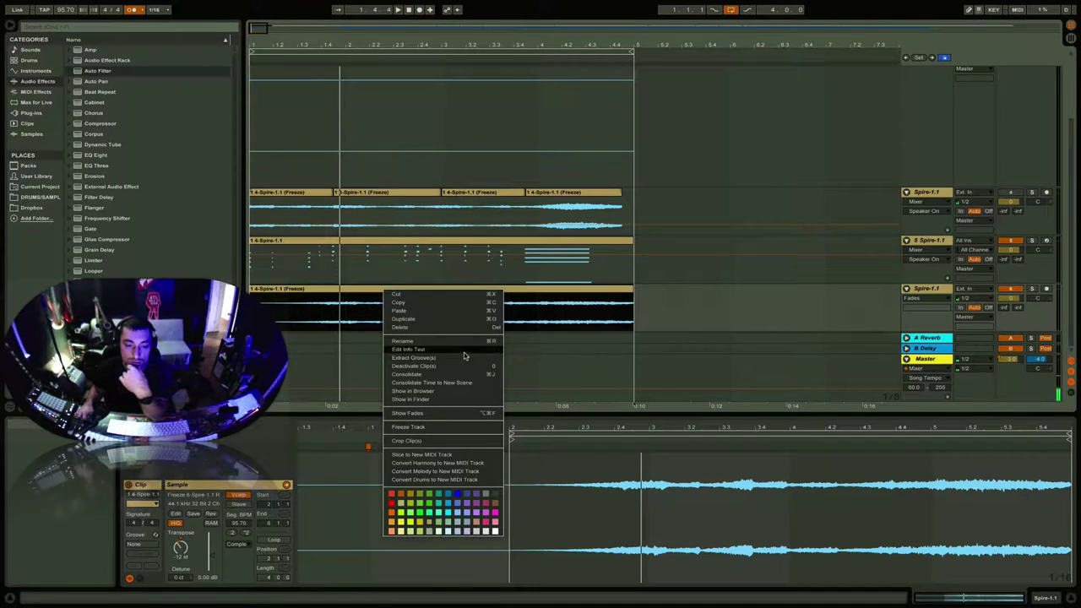
left_click(479, 456)
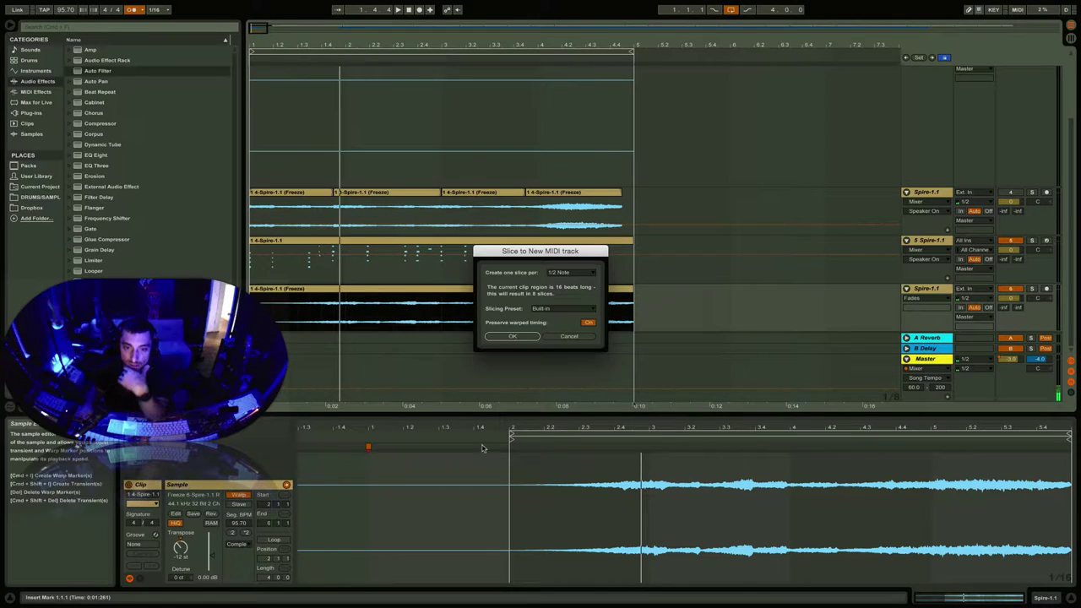
left_click(529, 338)
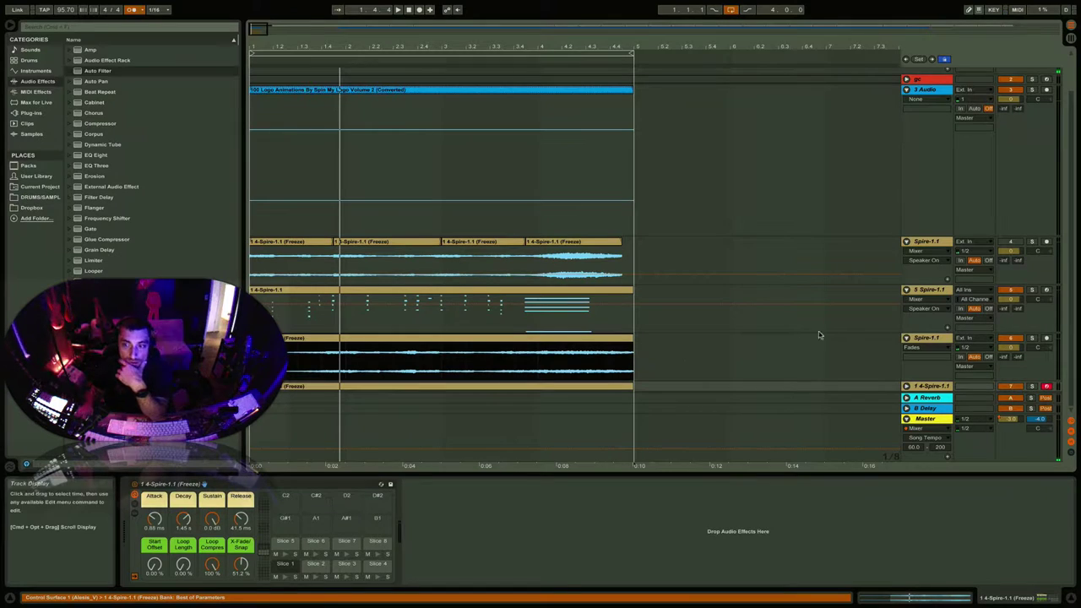
Step: Delete both frozen Spire audio tracks and unfold the new sliced MIDI track
left_click(942, 342)
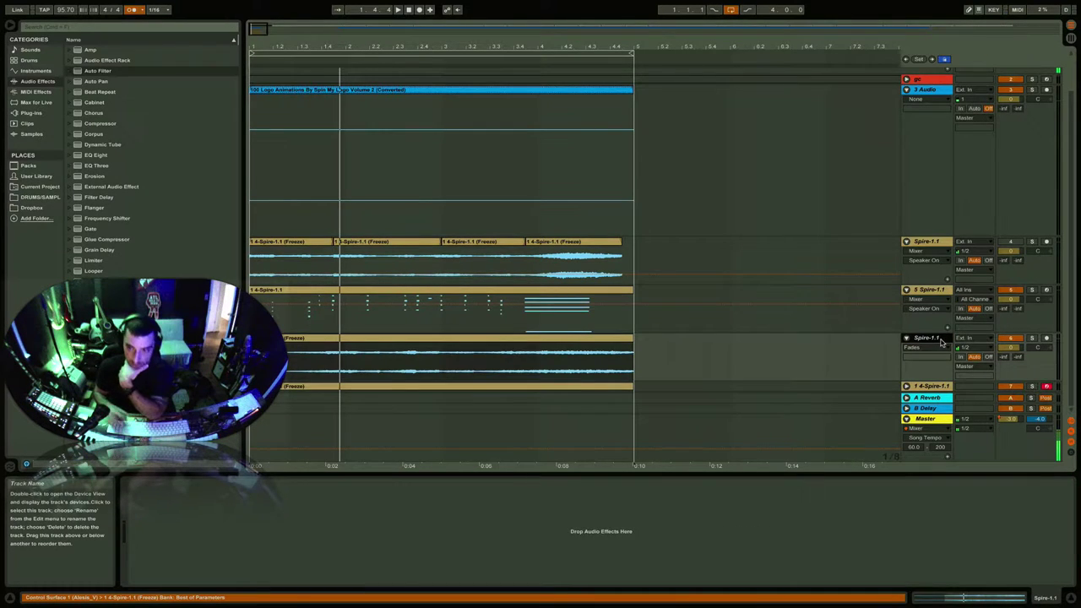
key("Delete")
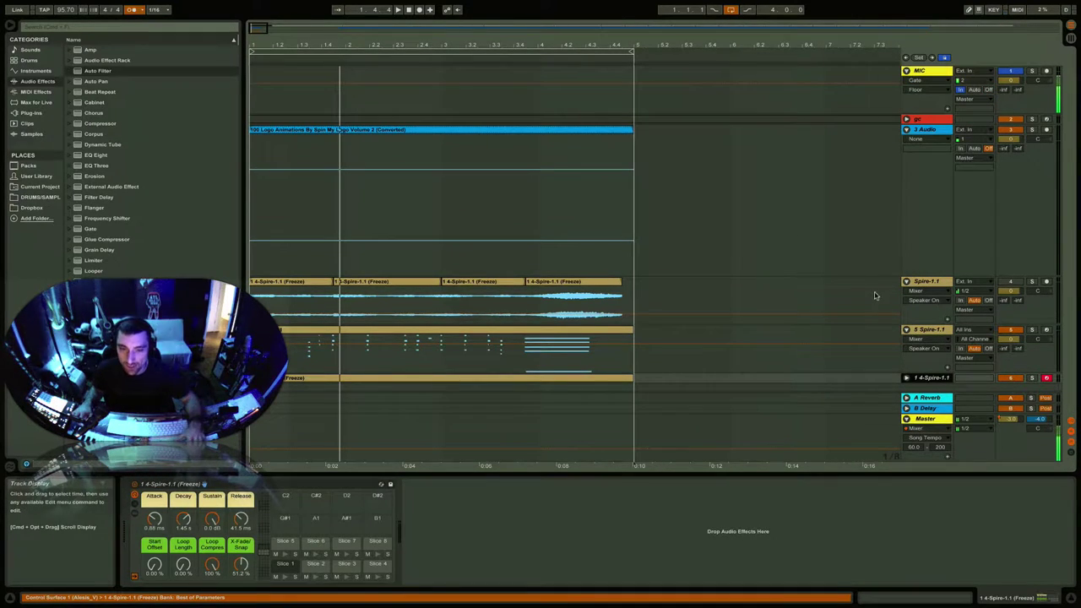
left_click(929, 284)
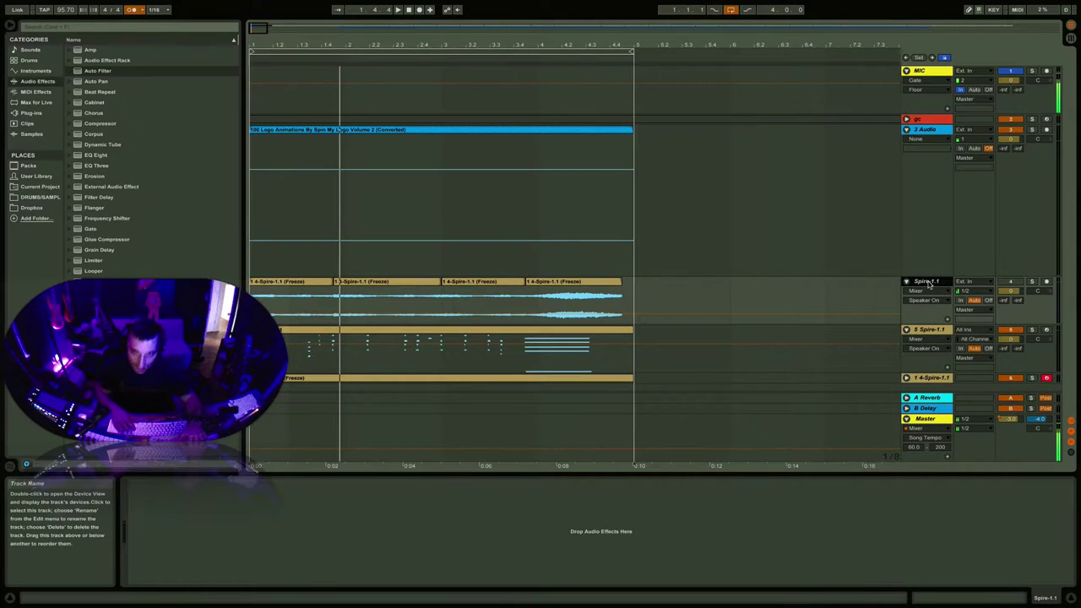
key("Delete")
left_click(933, 328)
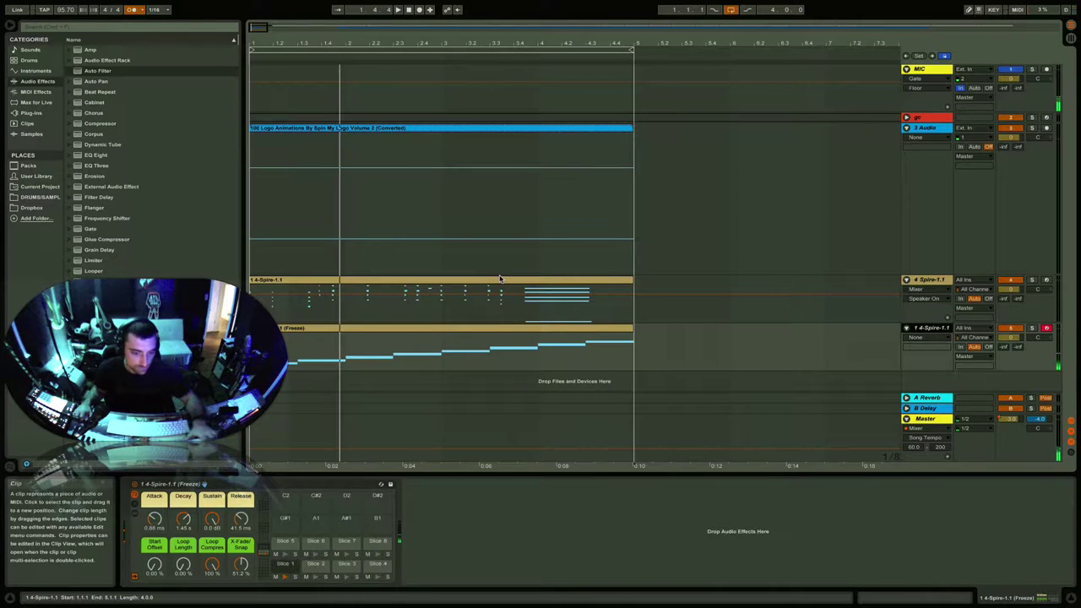
Step: Adjust the volume of Slice 1 in the Drum Rack and copy the value to all sibling slices
left_click(284, 564)
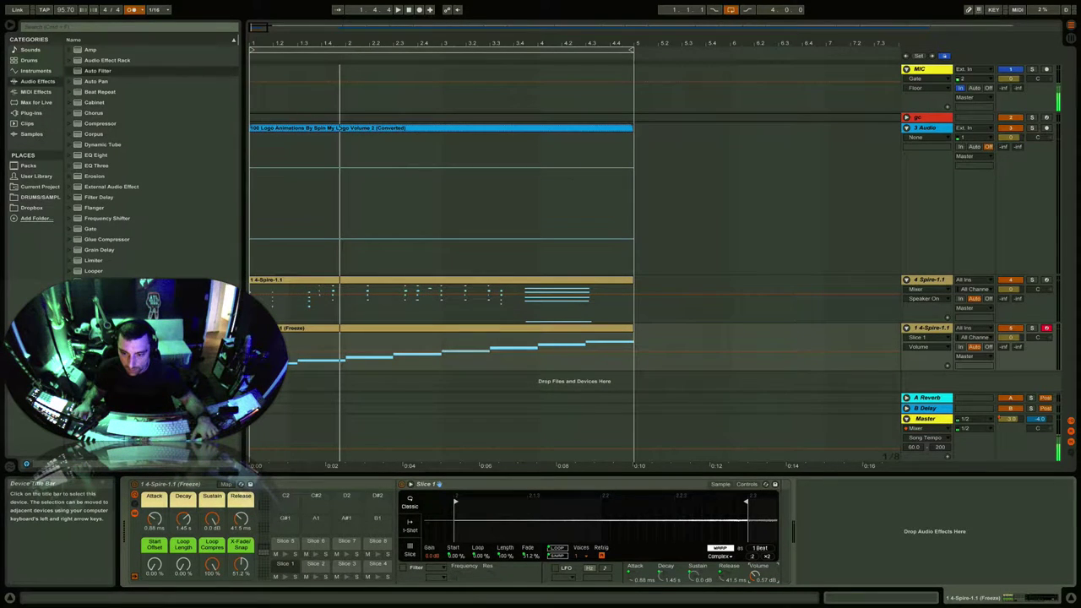
right_click(754, 576)
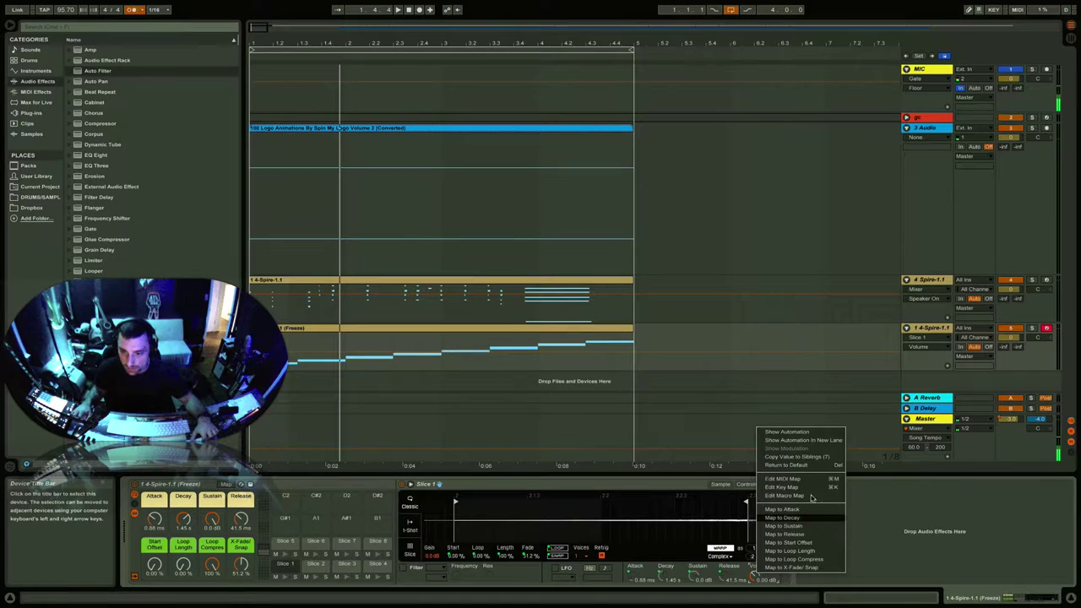
left_click(835, 458)
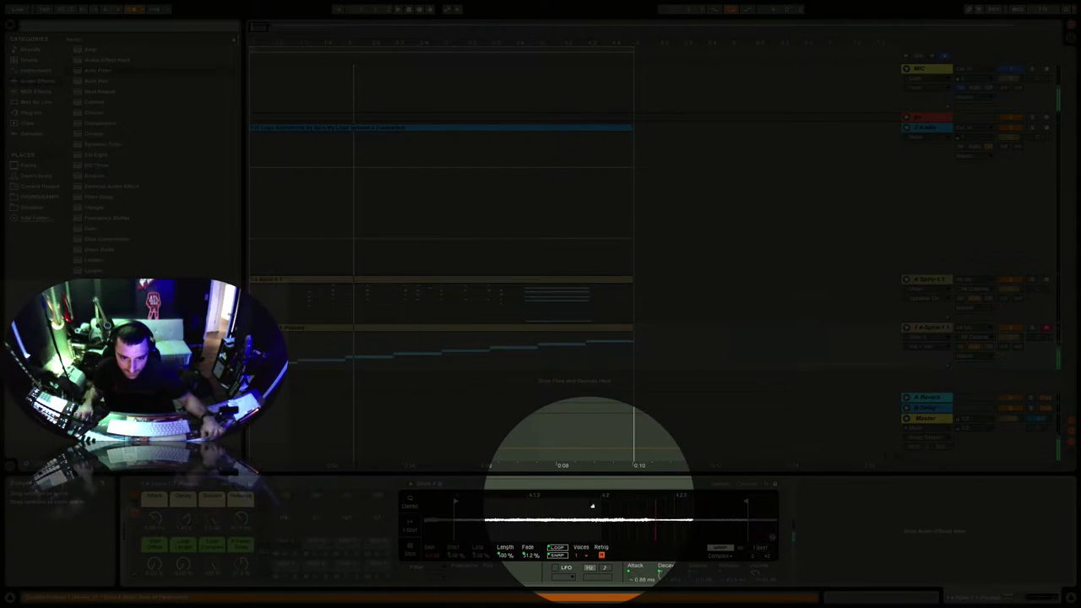
Step: Set the sliced track's Reverb to 48% dry/wet with a 2.20 s decay time, and audition the slices
mouse_move(589, 505)
left_mouse_down()
mouse_move(726, 497)
mouse_move(673, 504)
left_mouse_up()
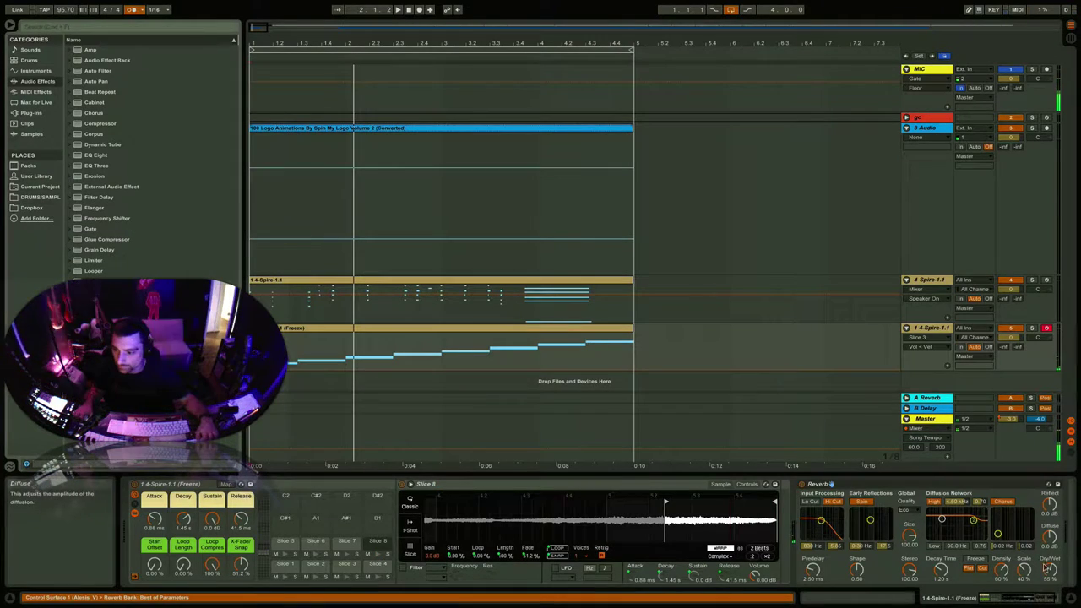
left_click_drag(1047, 571, 1047, 583)
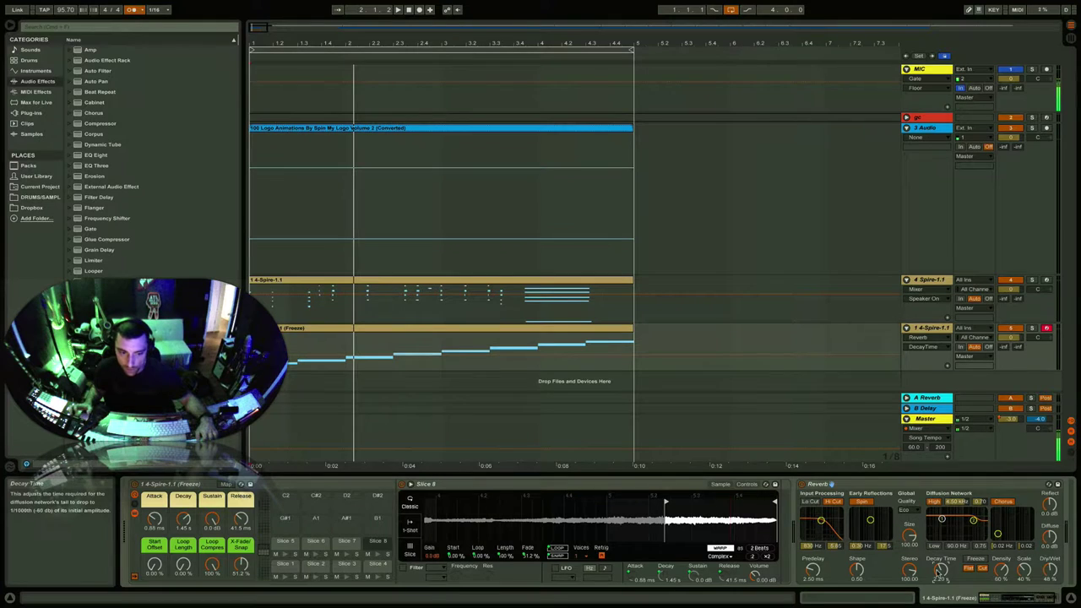
left_click(283, 566)
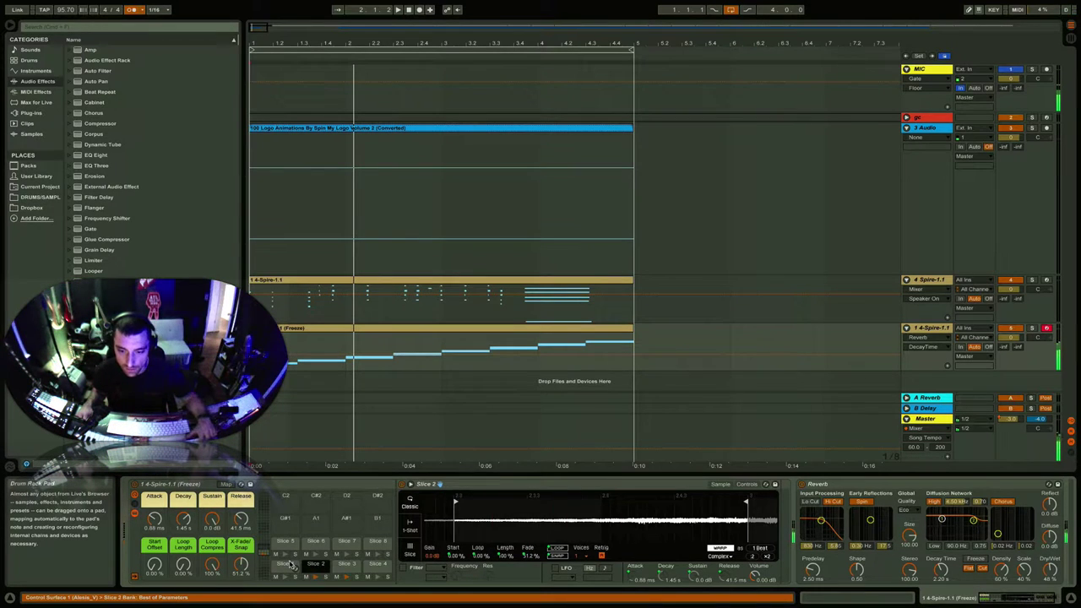
Step: Remove the generated slice clip, record a new slice performance against the video, and play it back
left_click(590, 334)
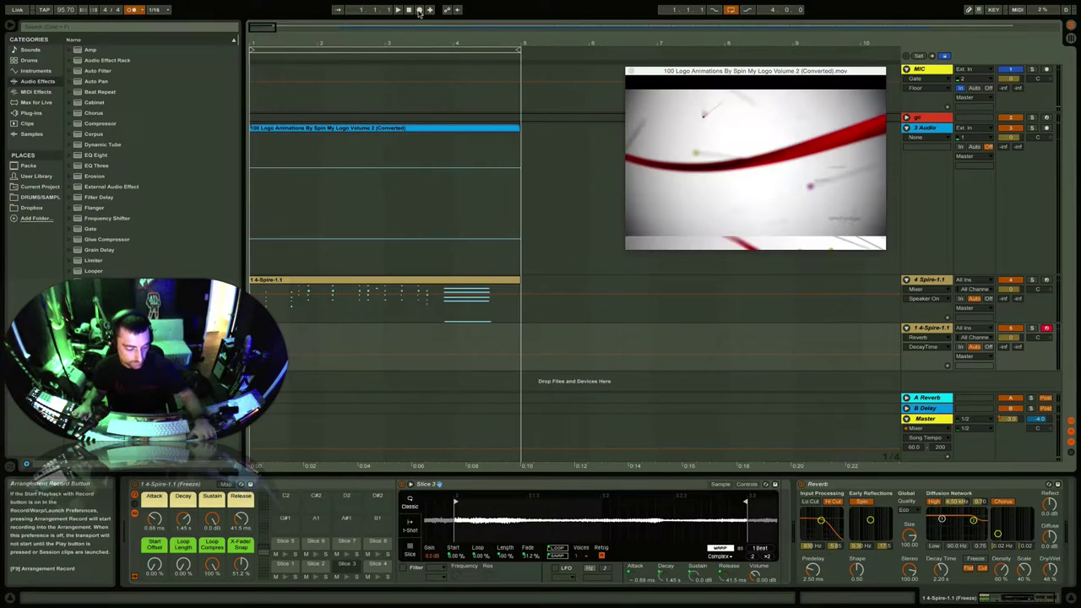
left_click(419, 10)
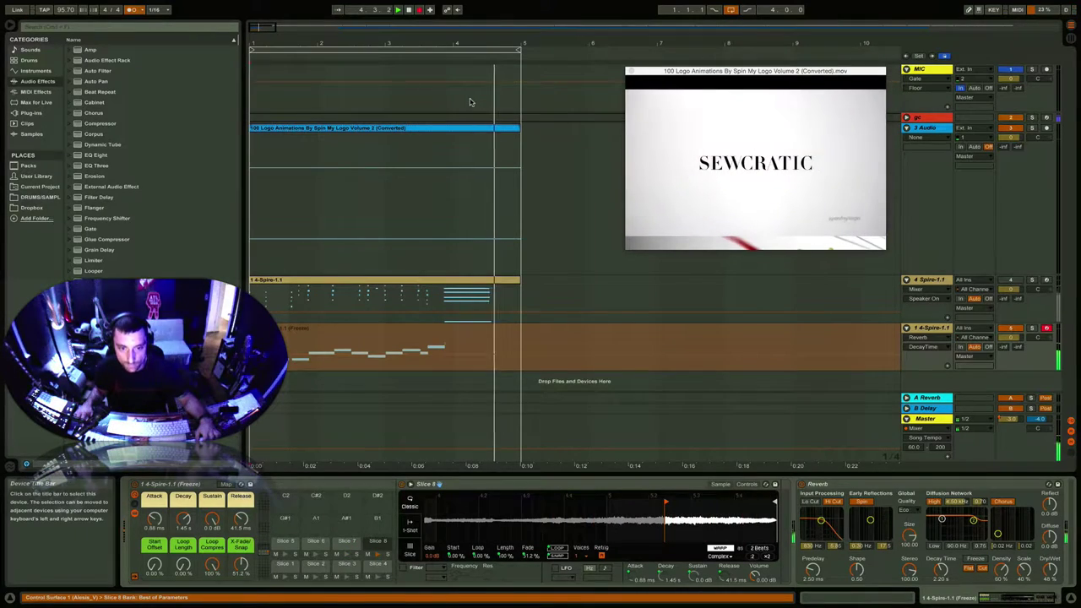
key("space")
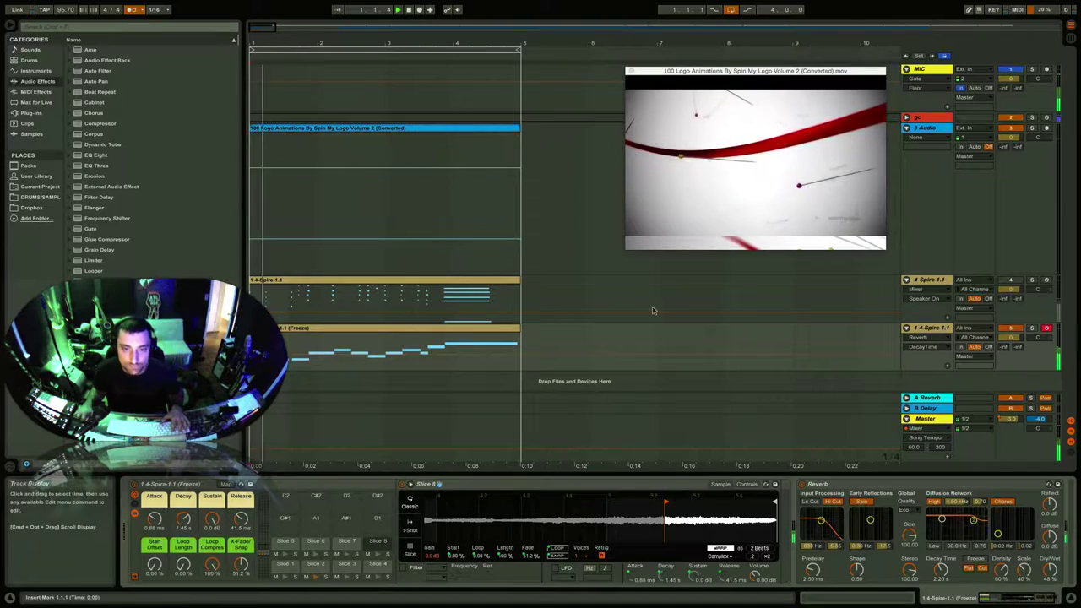
key("space")
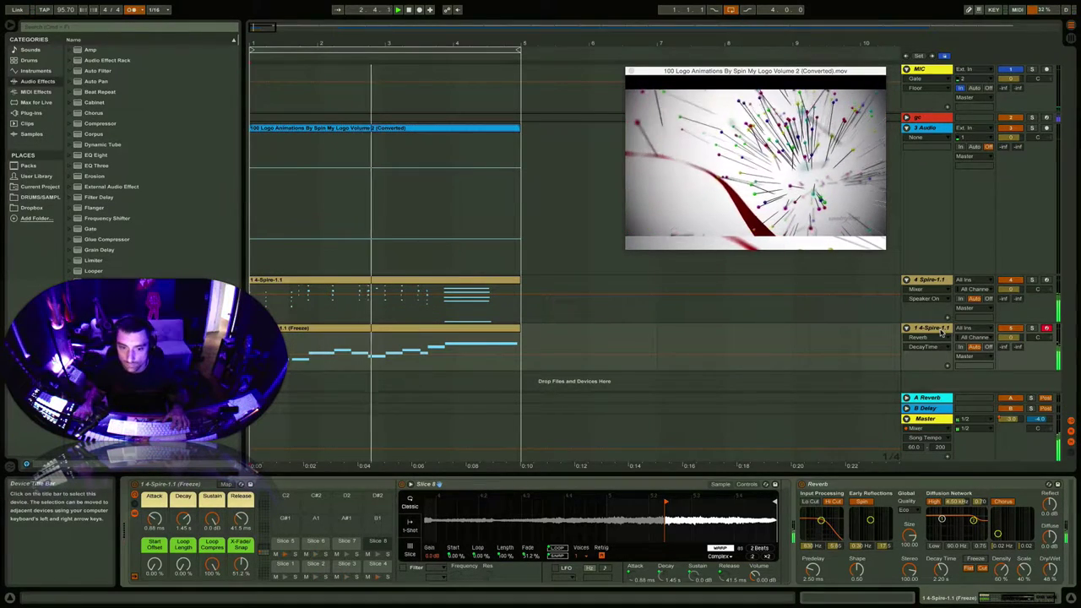
Step: Transpose Slice 1 by -12 st in its controls and copy the value to all sibling slices
left_click(561, 547)
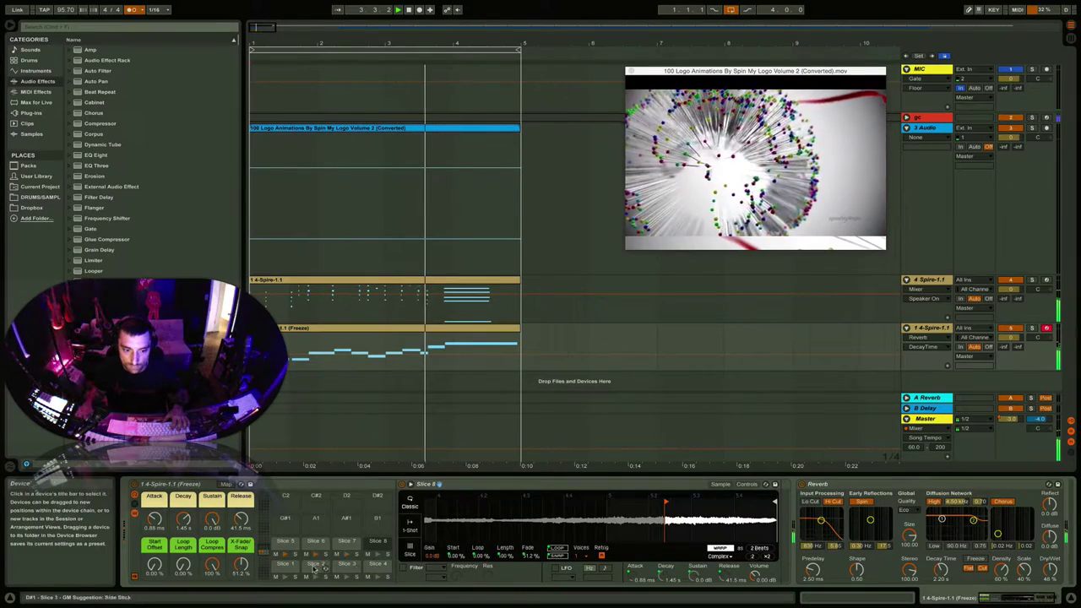
left_click(284, 569)
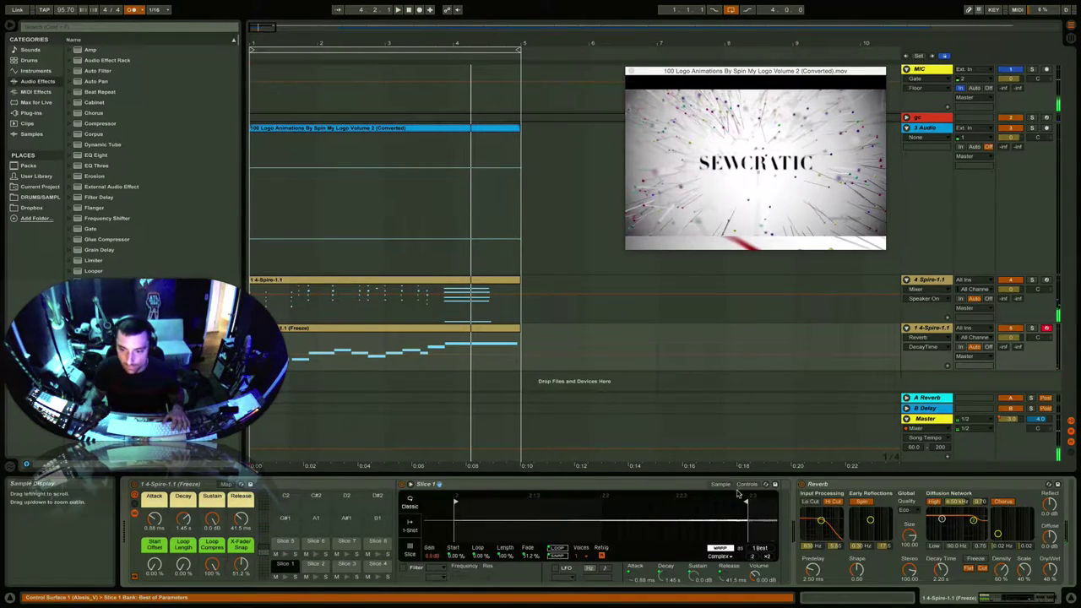
left_click(745, 484)
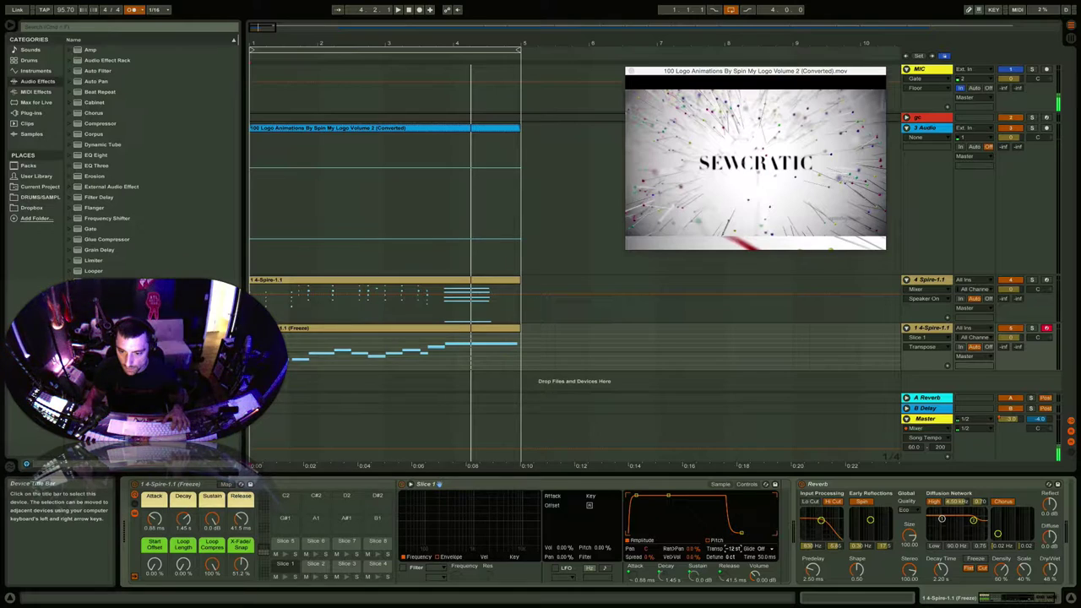
right_click(728, 550)
left_click(779, 435)
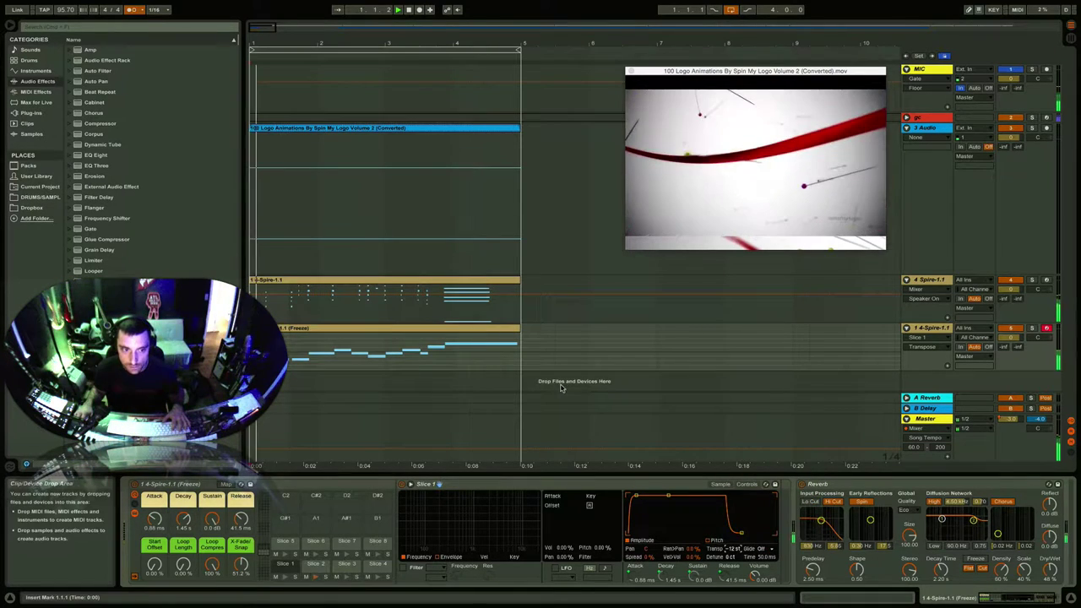
Step: Solo the sliced Spire track together with the MIC track during playback
left_click(1031, 328)
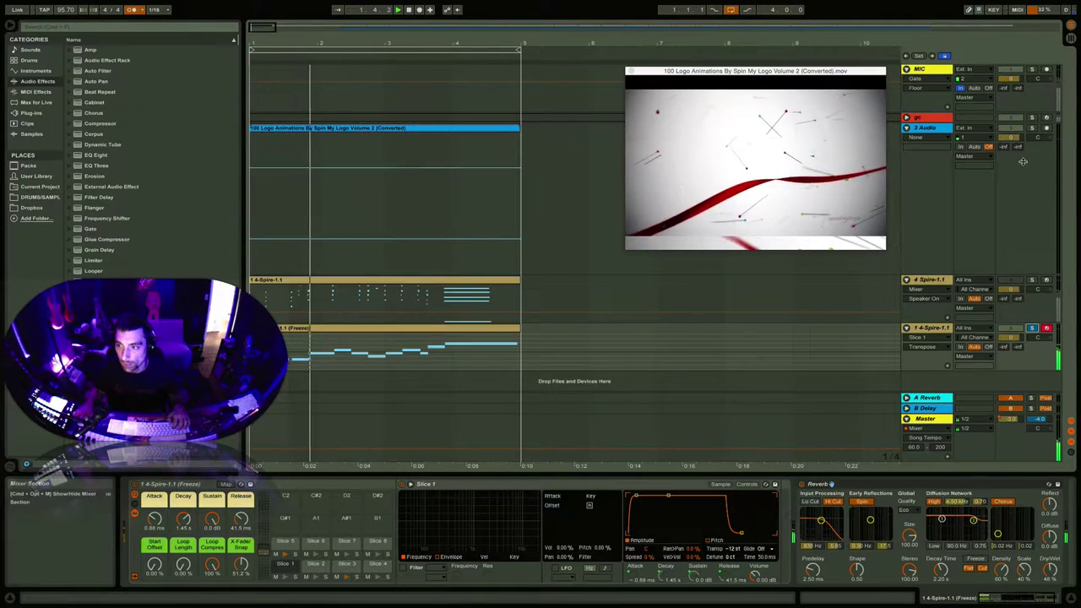
left_click(1032, 70)
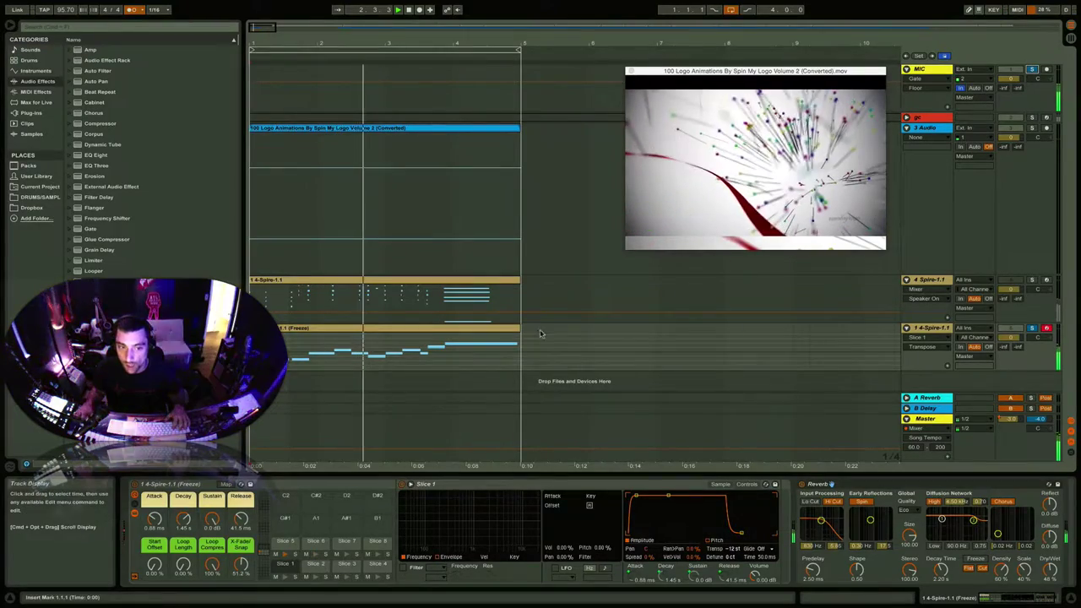
left_click_drag(367, 47, 365, 34)
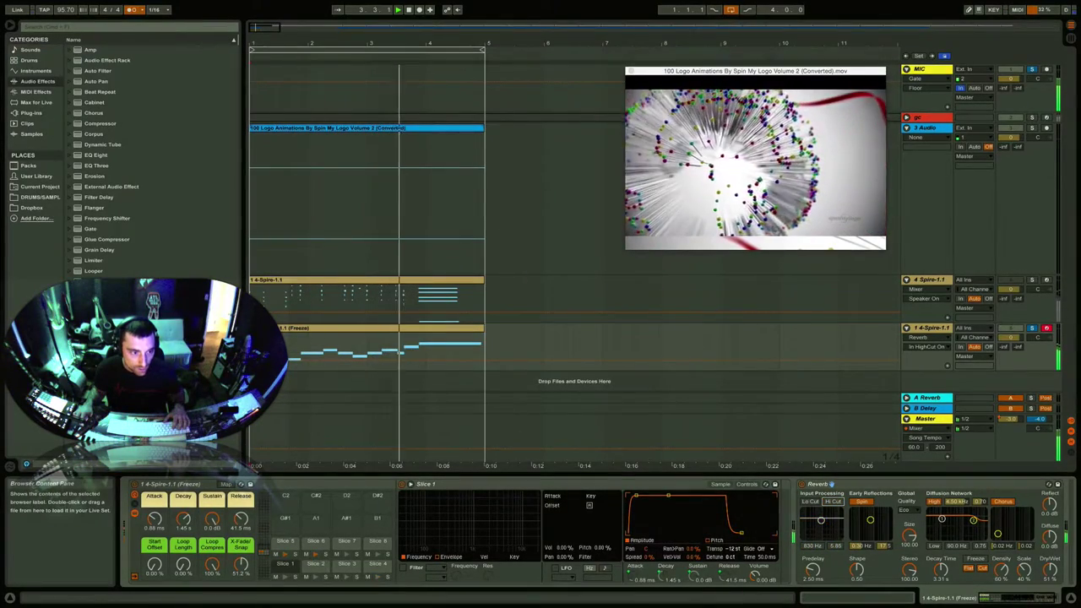
Step: Load Grain Delay after the Reverb on the sliced track, adjust its frequency, and bypass the device
left_click(101, 250)
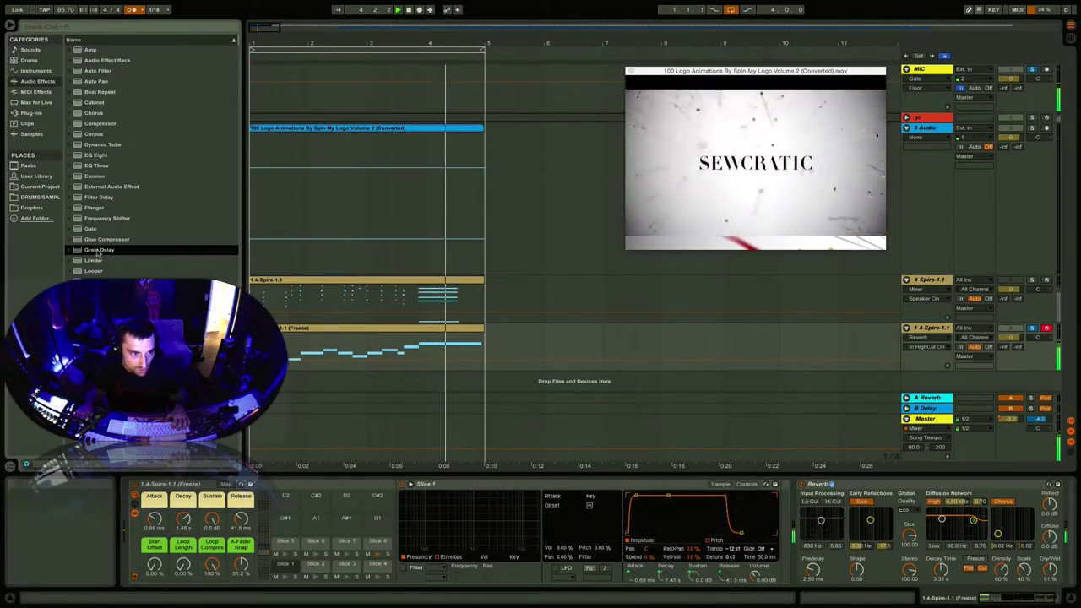
key("Return")
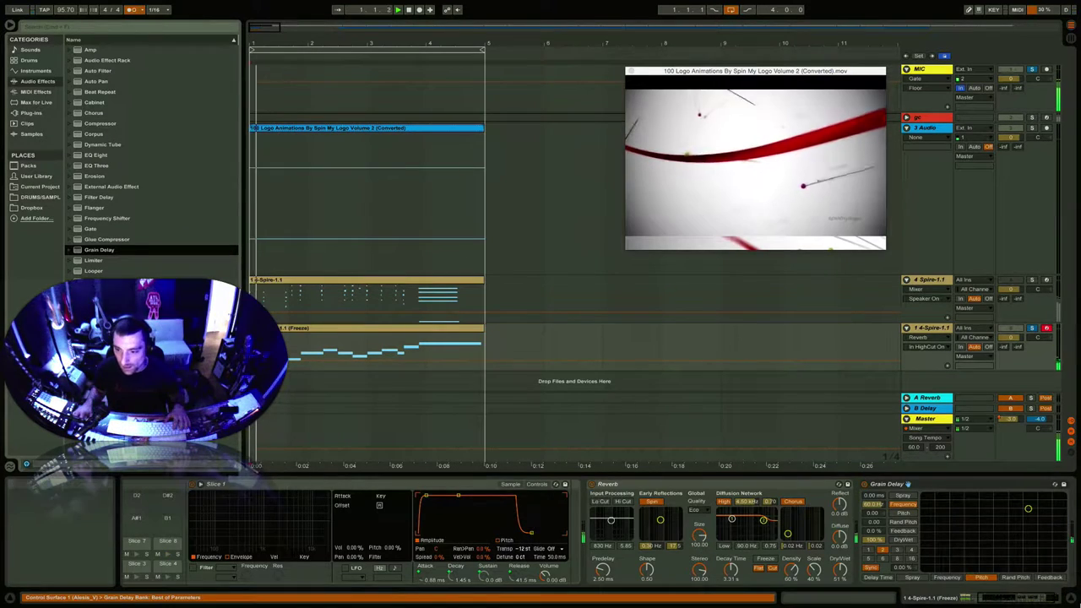
left_click(887, 484)
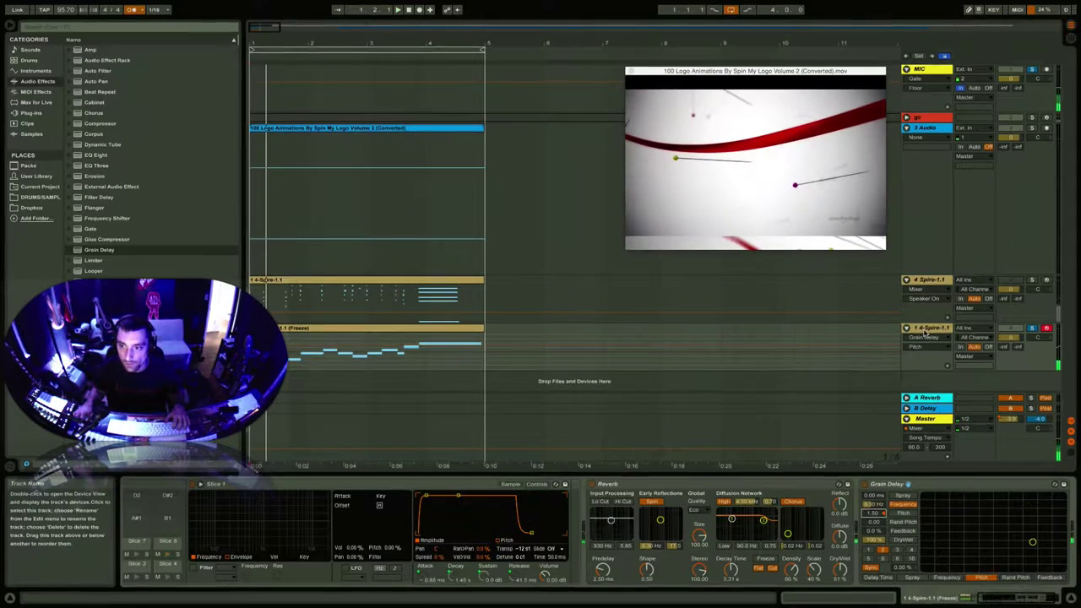
left_click(874, 504)
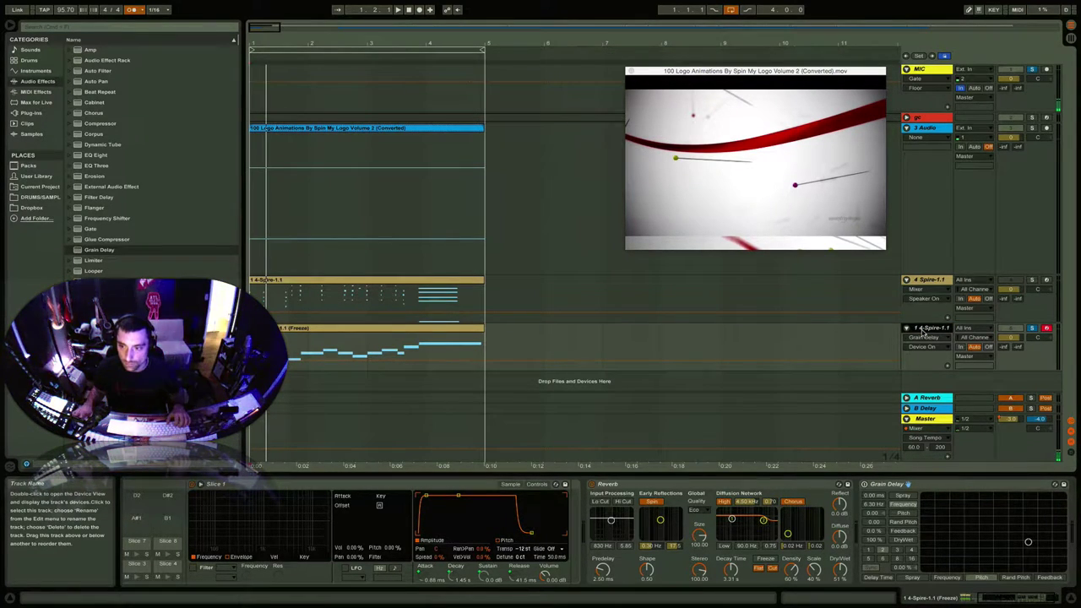
Step: Duplicate the sliced track and trim the start of the copied clip to 3.4.3, where the final sustained slice begins
right_click(923, 332)
left_click(933, 361)
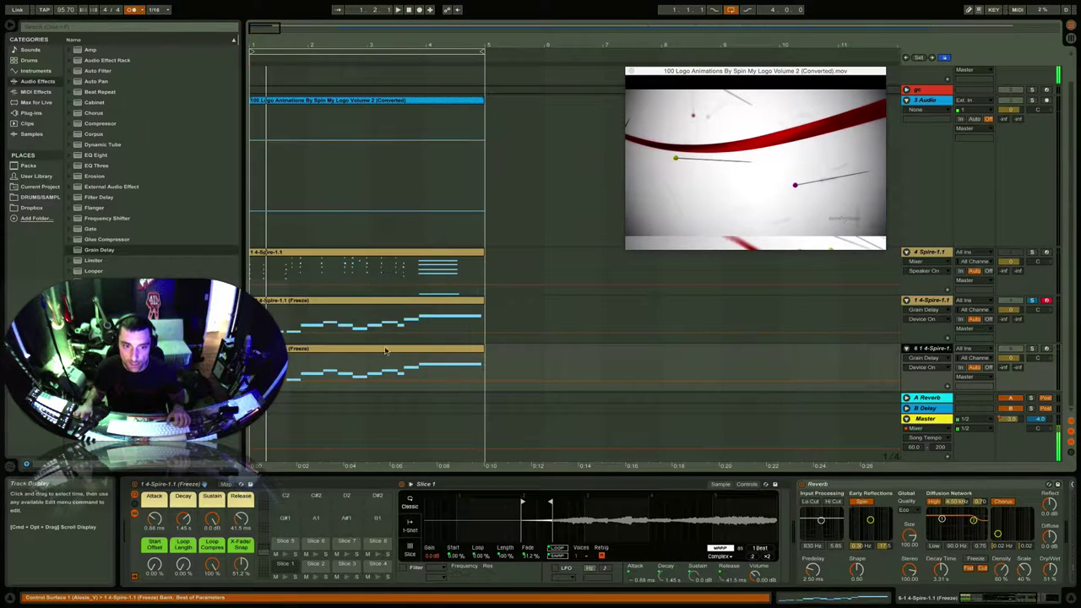
left_click(386, 350)
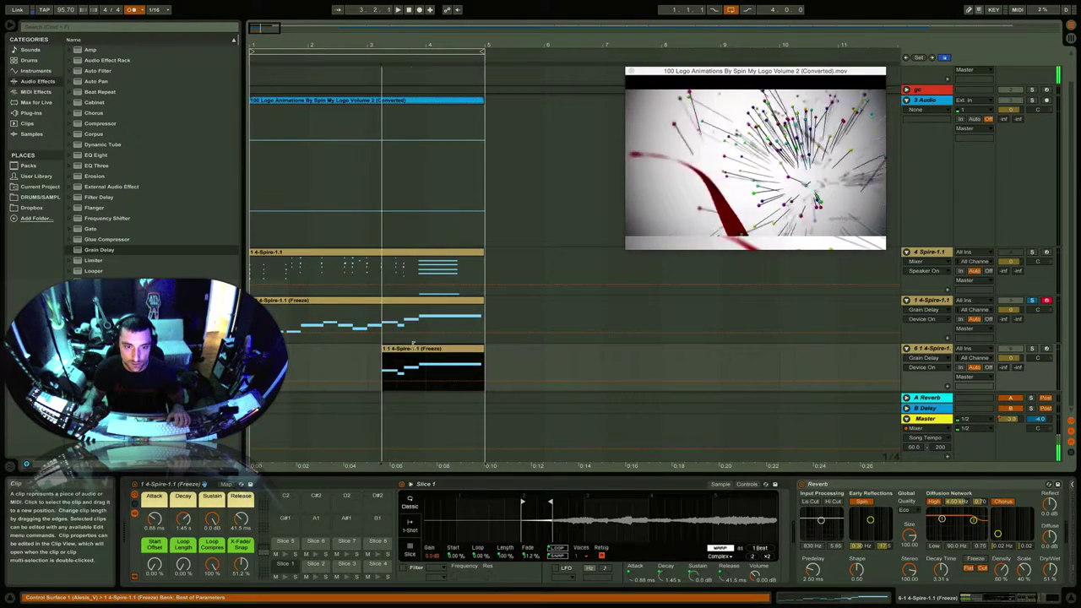
left_click_drag(420, 43, 420, 101)
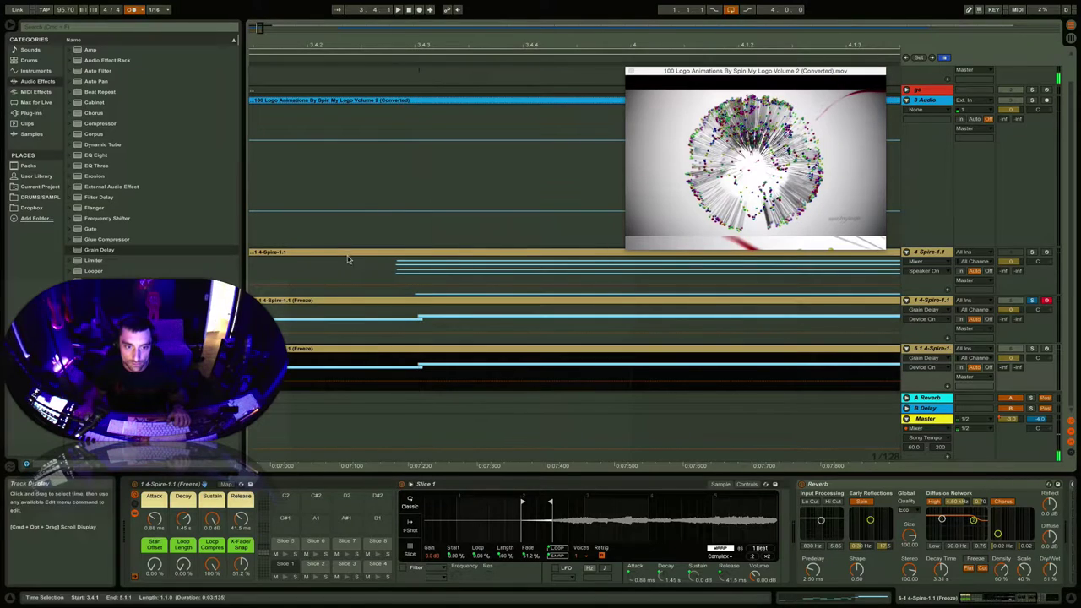
left_click_drag(438, 48, 438, 26)
left_click_drag(380, 348, 505, 346)
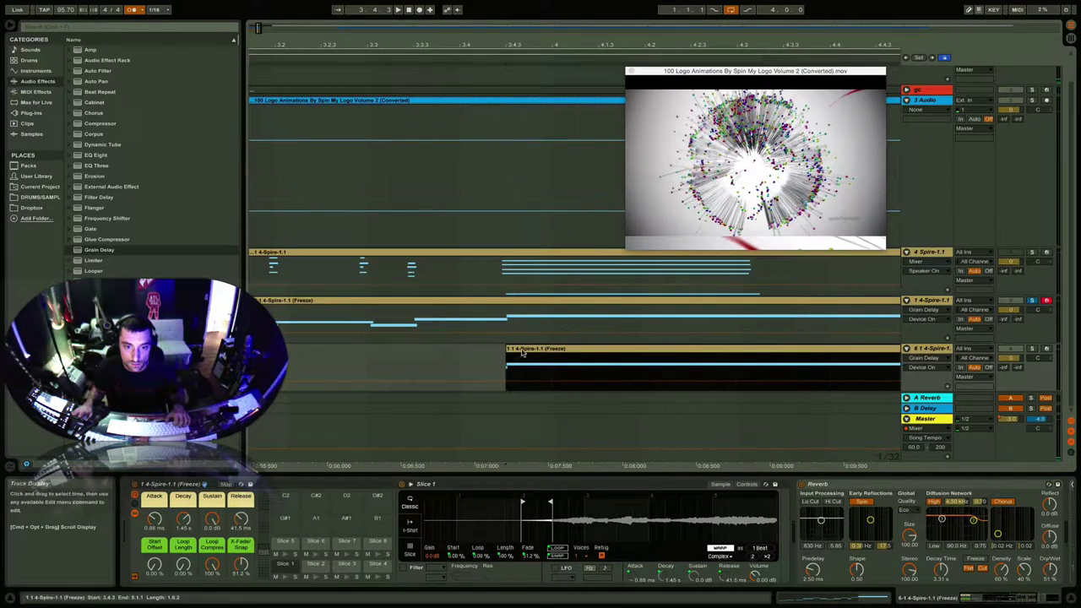
Step: Crop the copied clip on the duplicated sliced track so only its final sustained note remains
key("shift+Tab")
double_click(828, 476)
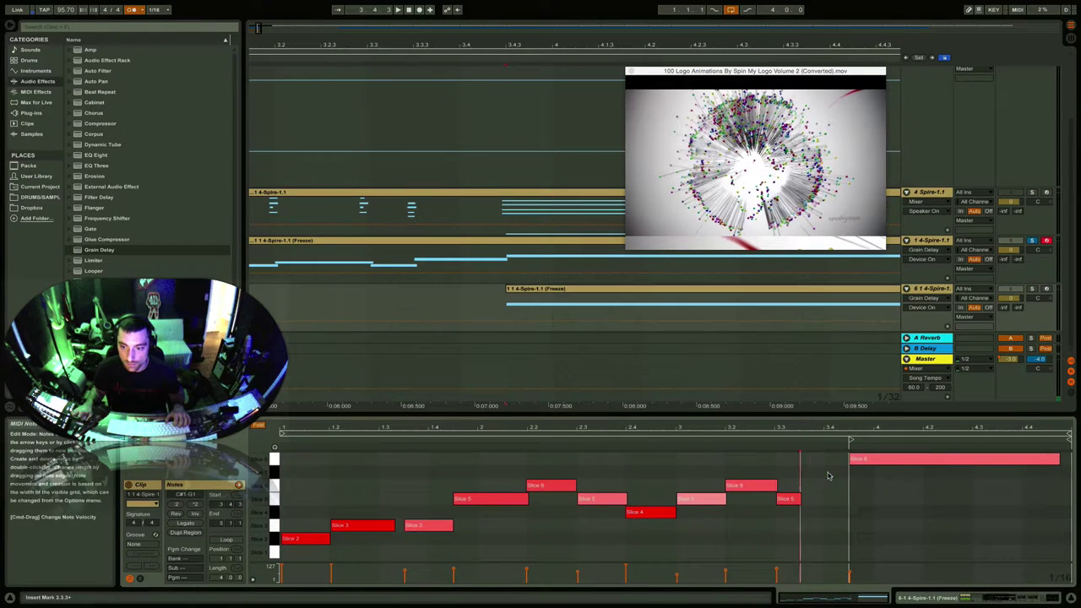
right_click(572, 292)
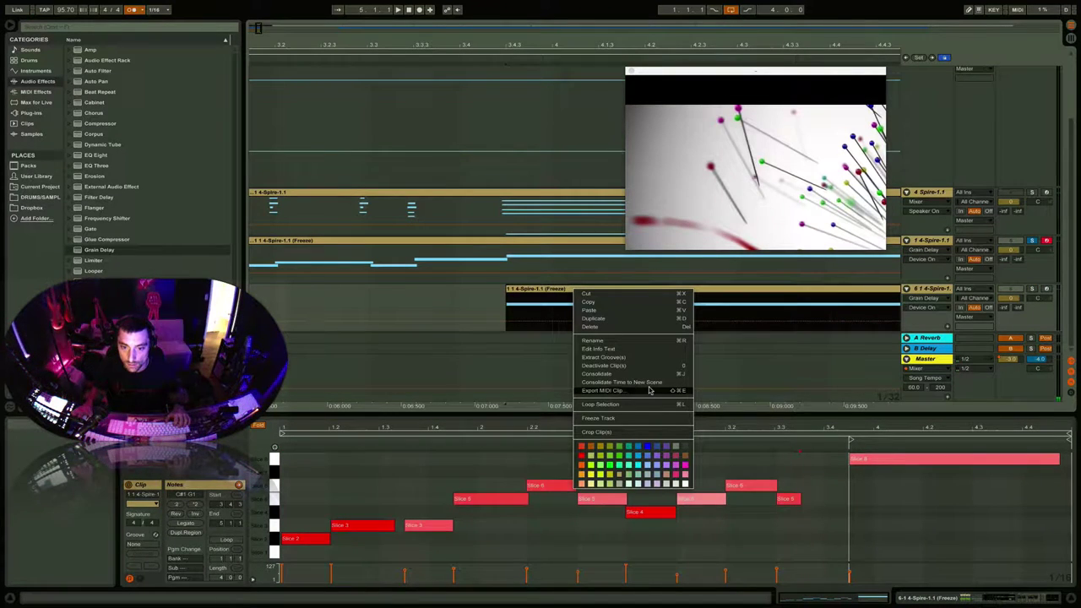
left_click(622, 434)
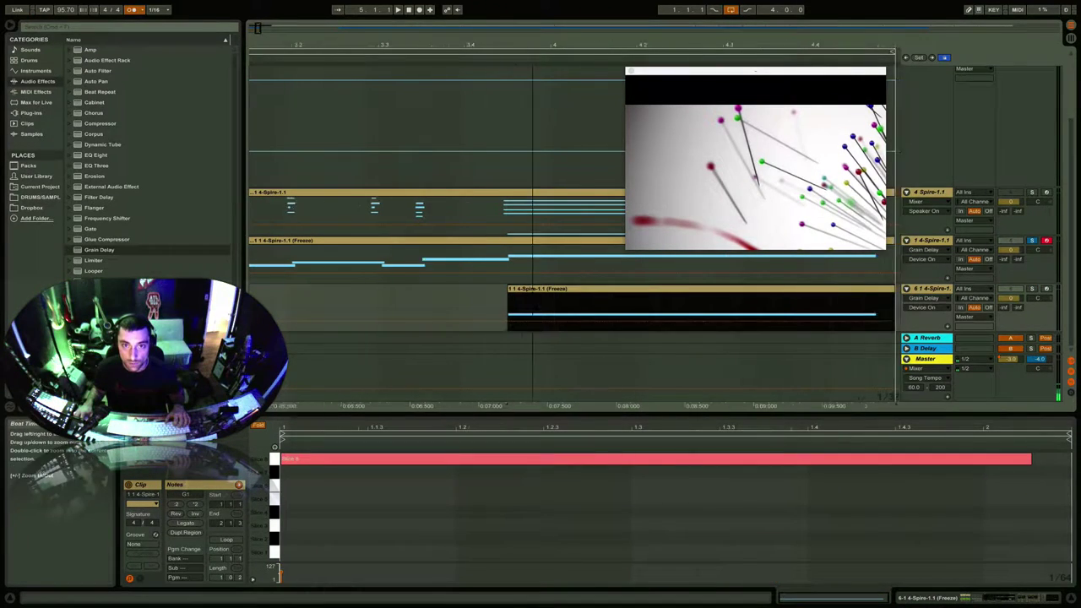
Step: Play the ending of the arrangement and solo the duplicated sliced track
left_click_drag(531, 56, 589, 290)
key("space")
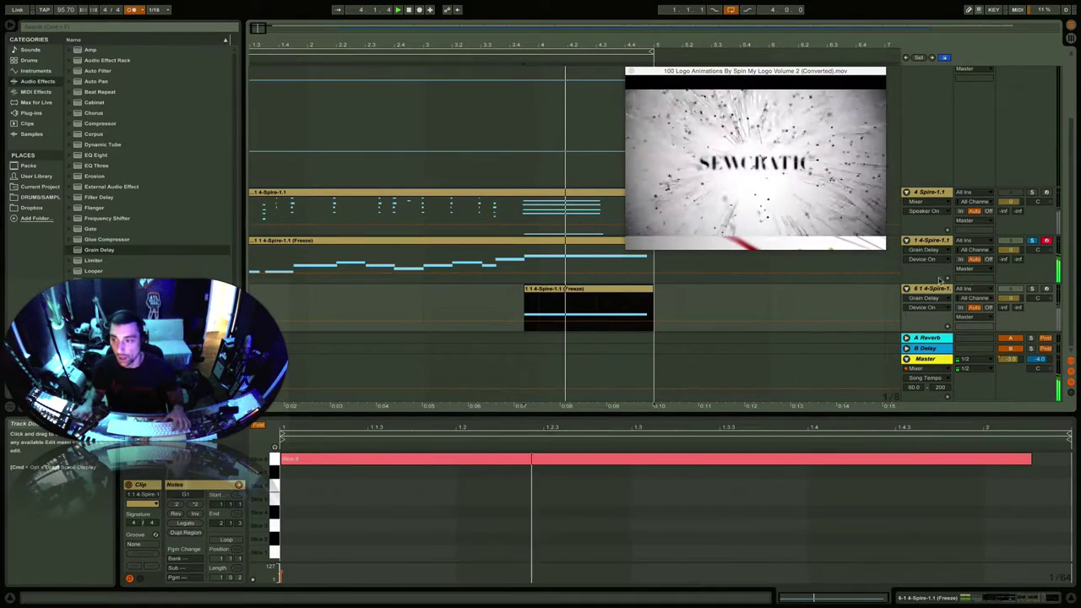
left_click(1035, 291)
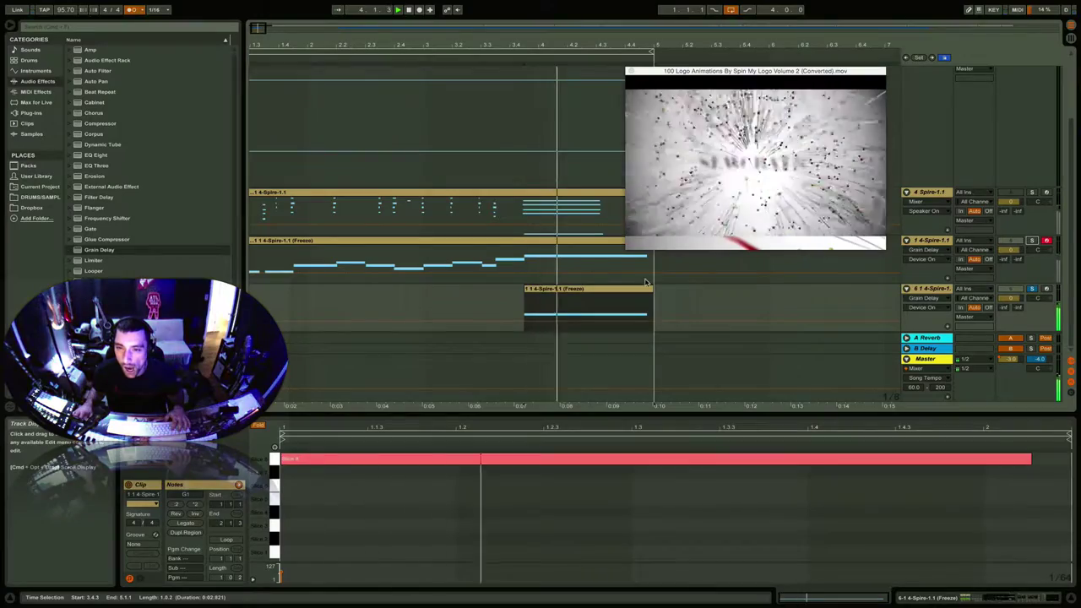
Step: Enable Grain Delay on the duplicated track and expose its Pitch parameter in a separate, enlarged automation lane
left_click(923, 290)
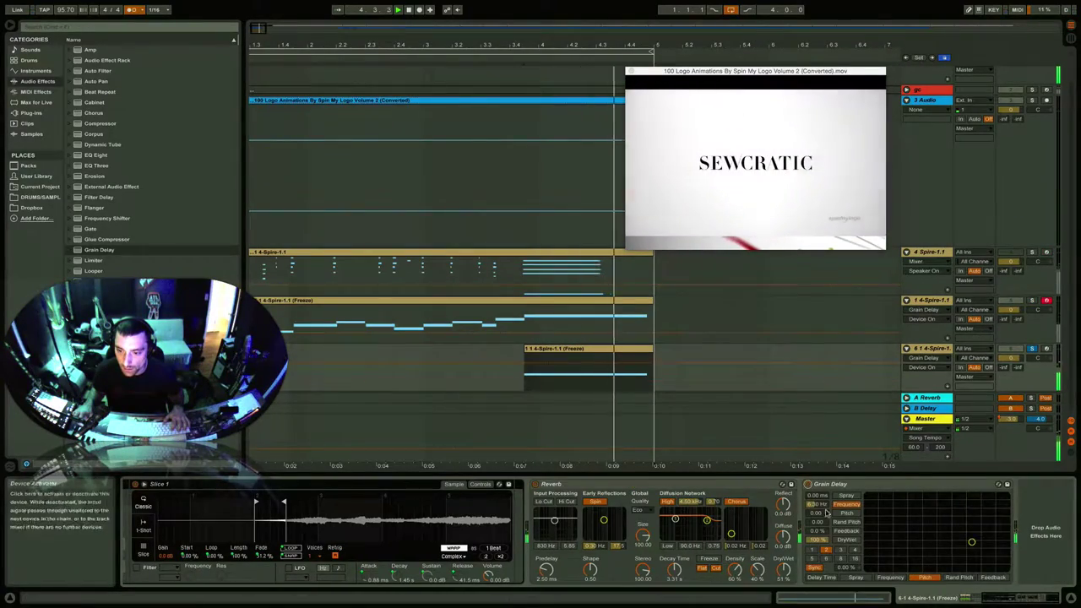
left_click_drag(815, 514, 815, 527)
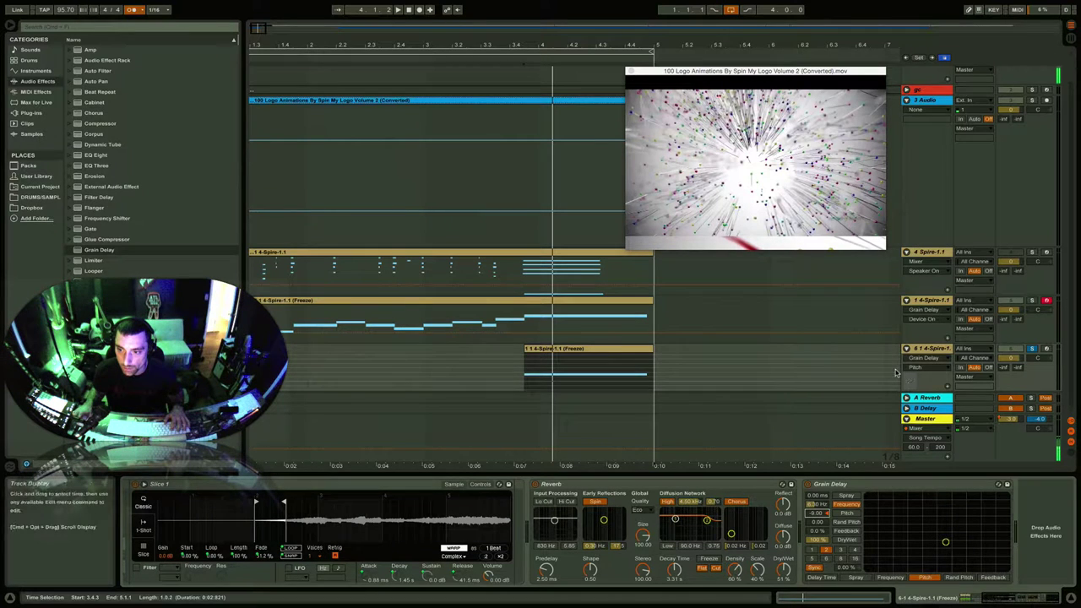
left_click(943, 387)
scroll(919, 308, "down", 1)
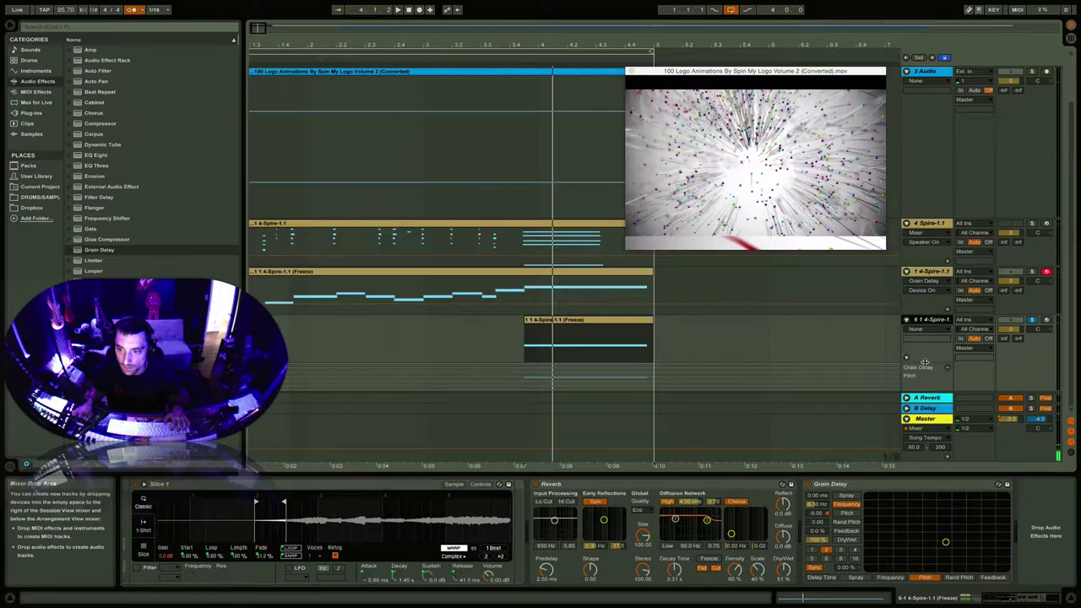
key("ctrl+alt+l")
key("z")
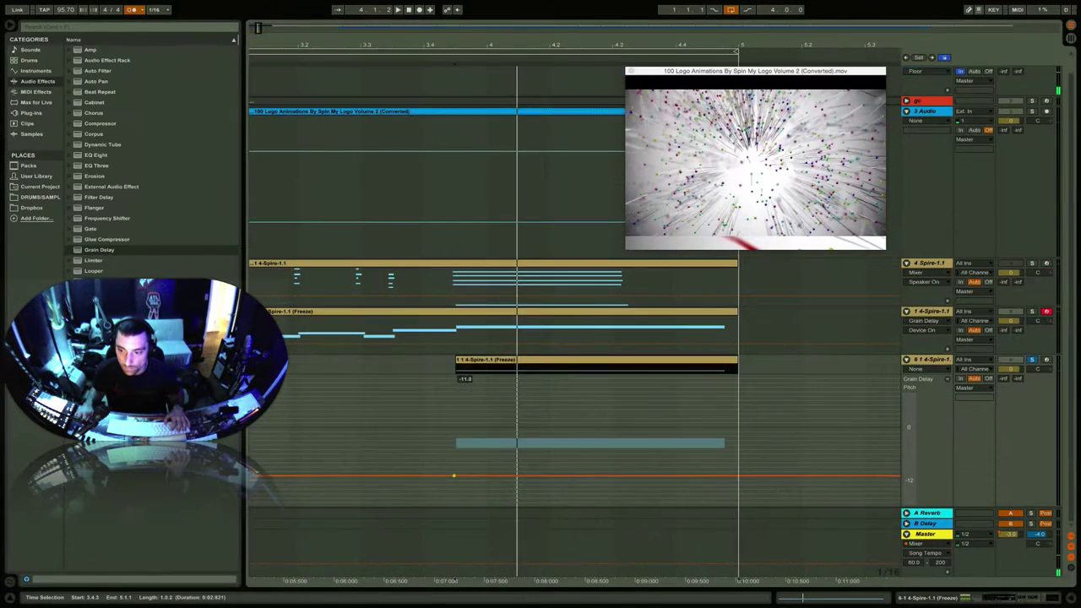
Step: Automate Grain Delay Pitch to ramp from -12 at the clip's start up to 0 just after 4.2, following the logo reveal
left_click_drag(453, 476, 454, 480)
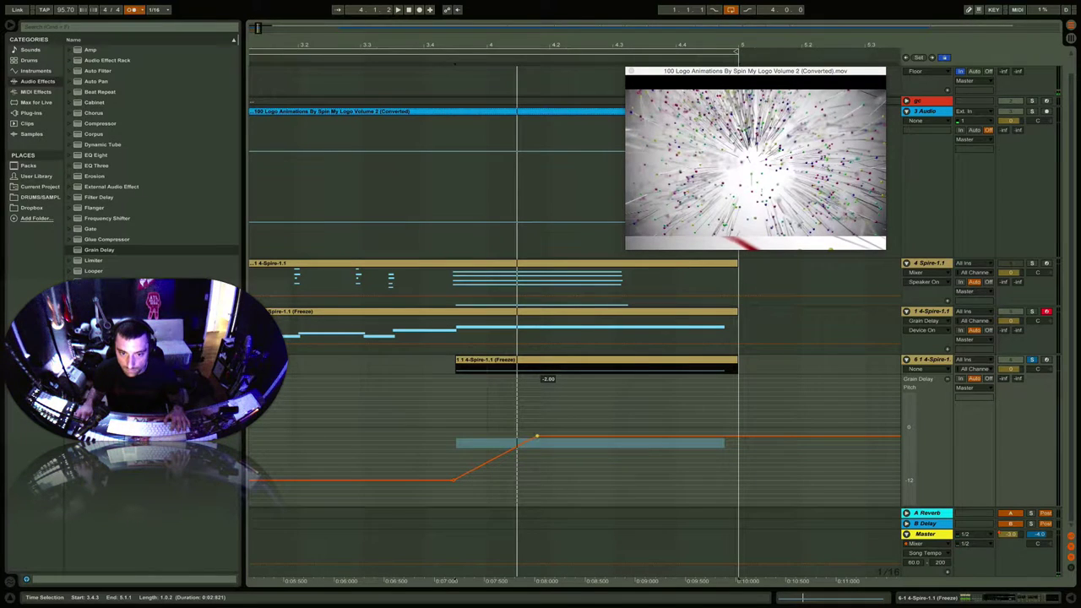
left_click_drag(537, 437, 539, 428)
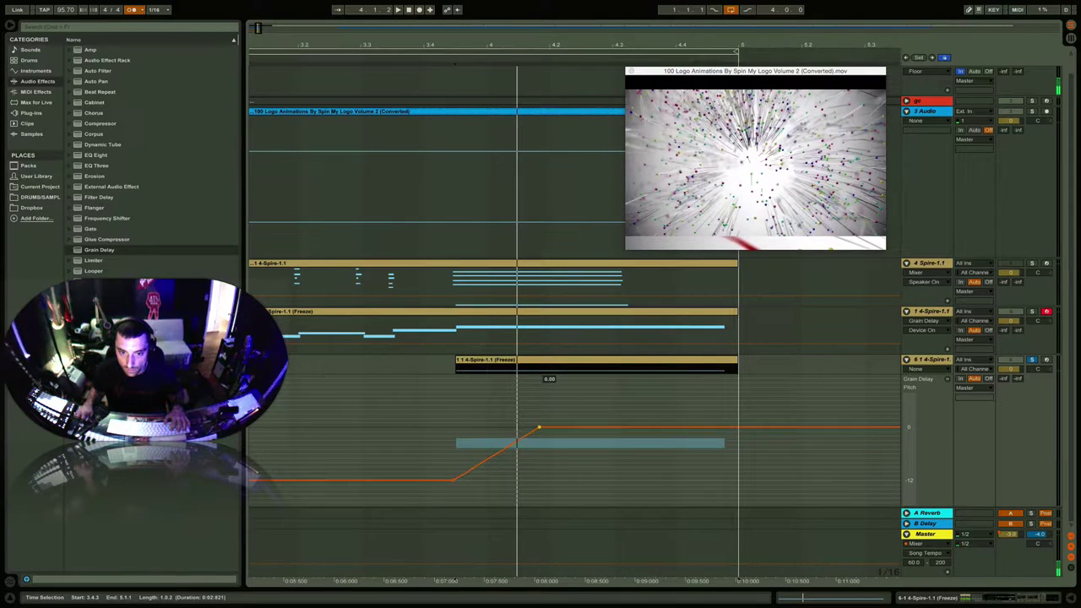
left_click(469, 392)
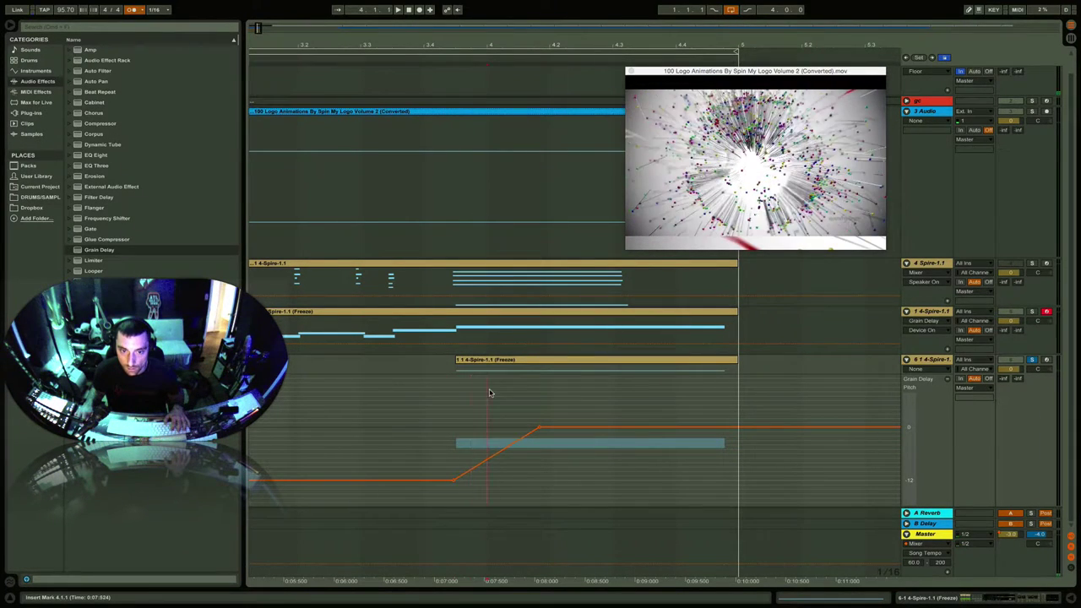
left_click(503, 393)
left_click(519, 394)
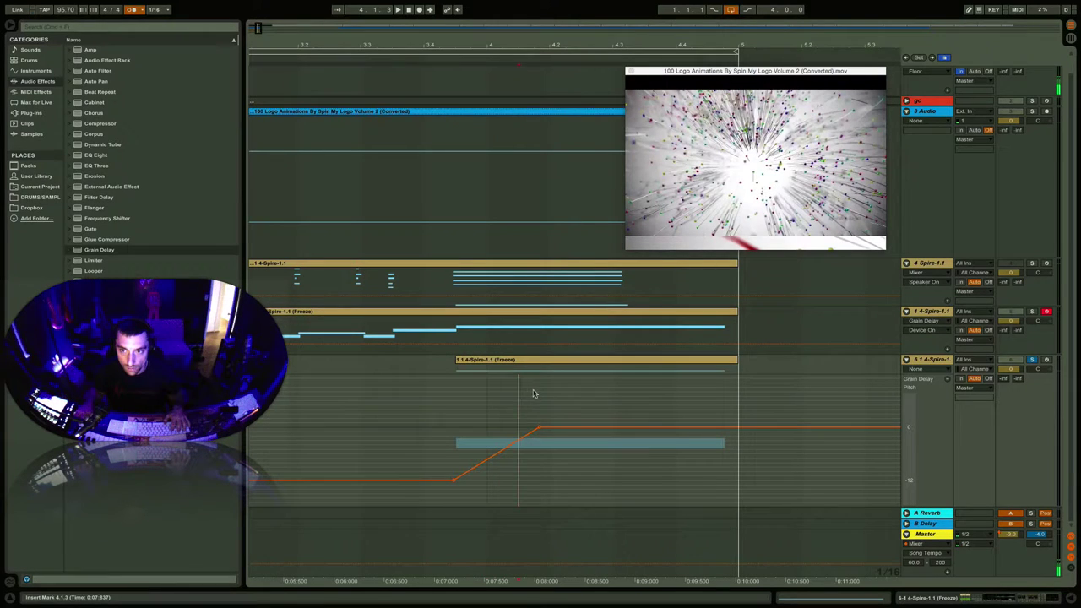
left_click(549, 426)
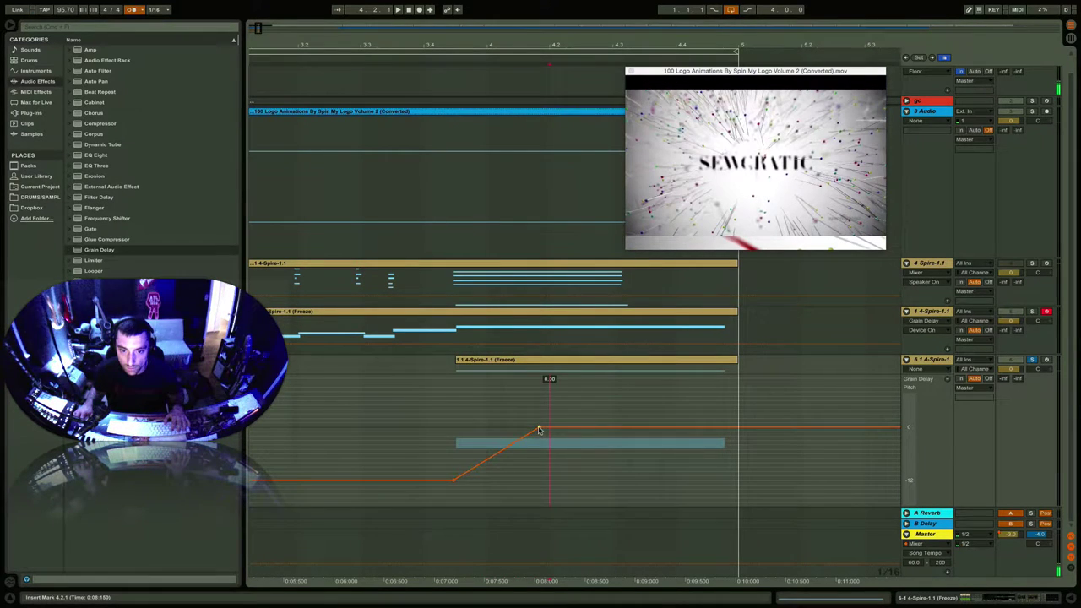
Step: Audition the pitch rise and shift the ramp's start to about 4.1.3, with its end slightly later
left_click(426, 418)
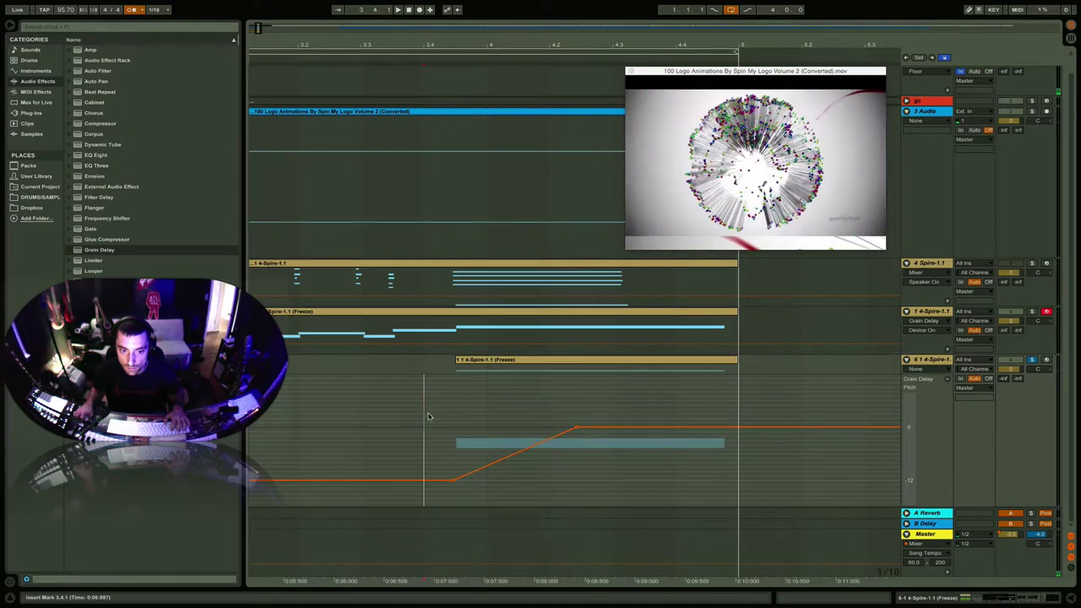
key("space")
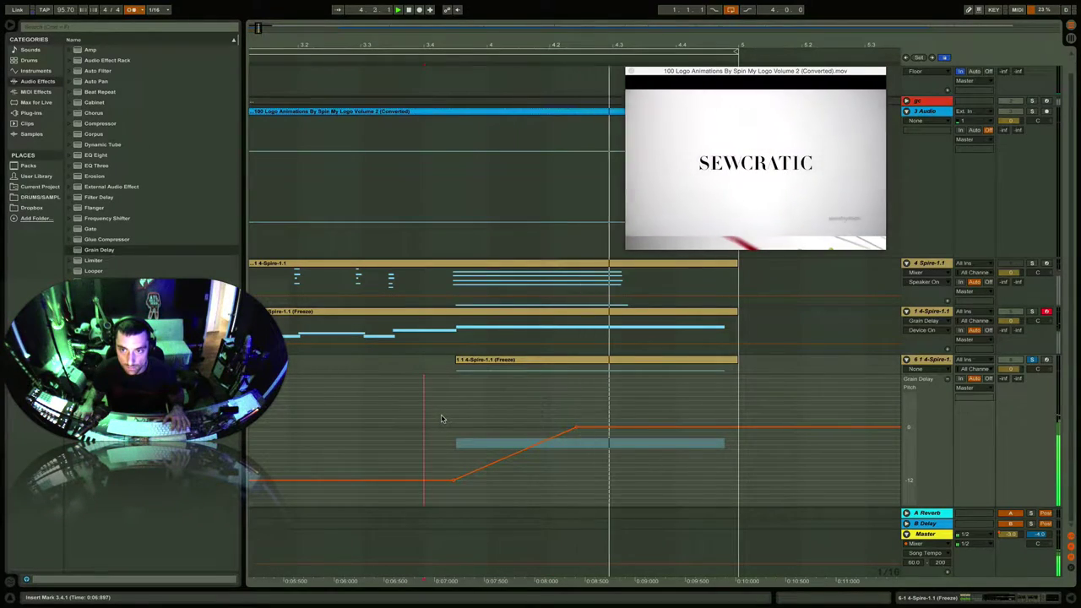
key("space")
key("space")
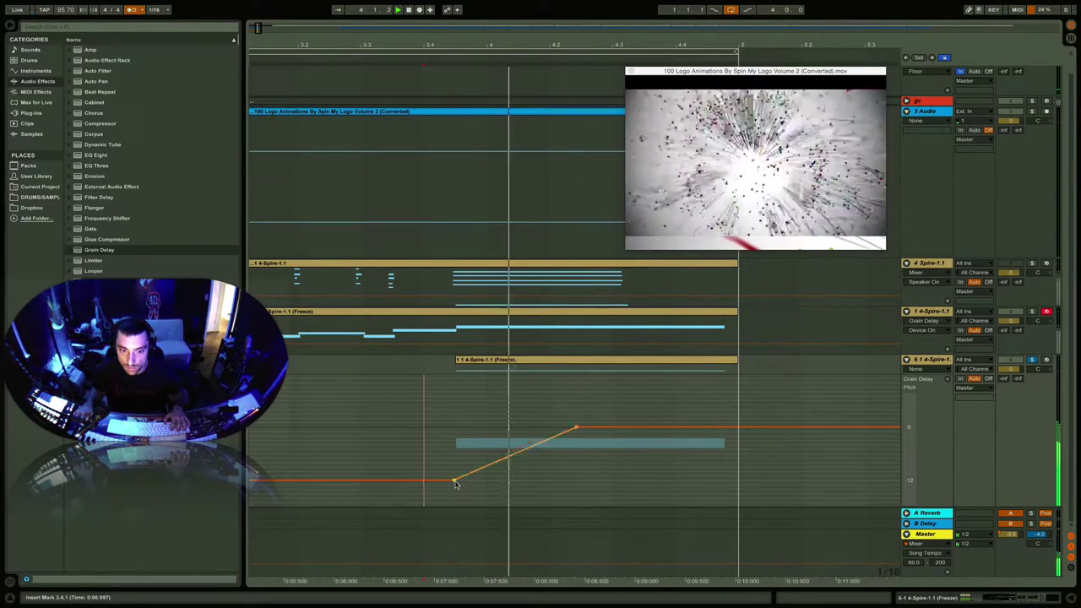
left_click_drag(453, 480, 509, 480)
key("space")
key("space")
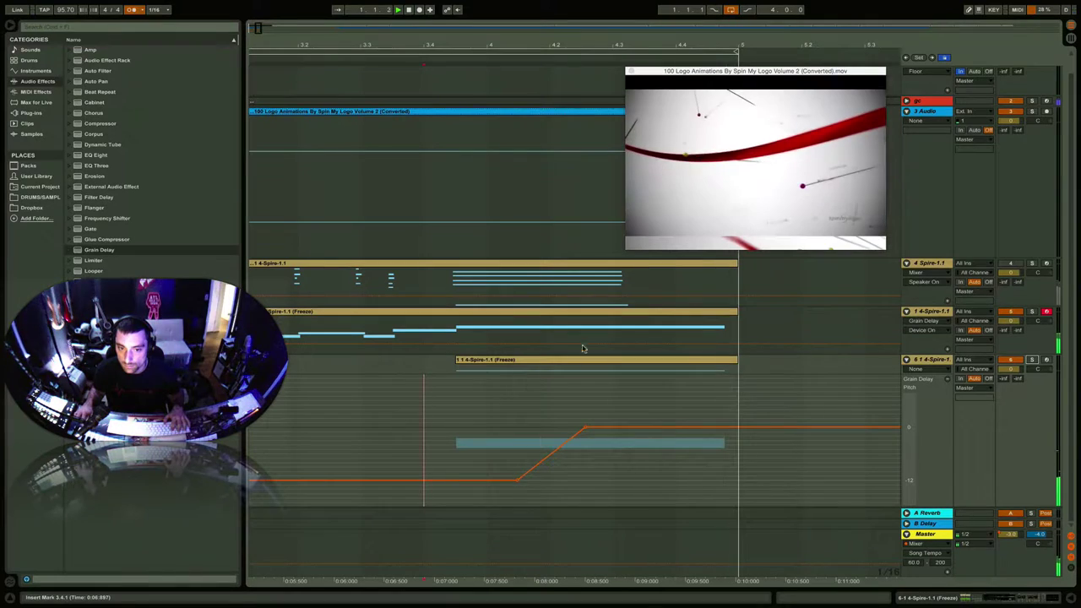
Step: Delete the final sustained note from the original sliced track's clip, leaving that note only on the duplicated track
double_click(637, 317)
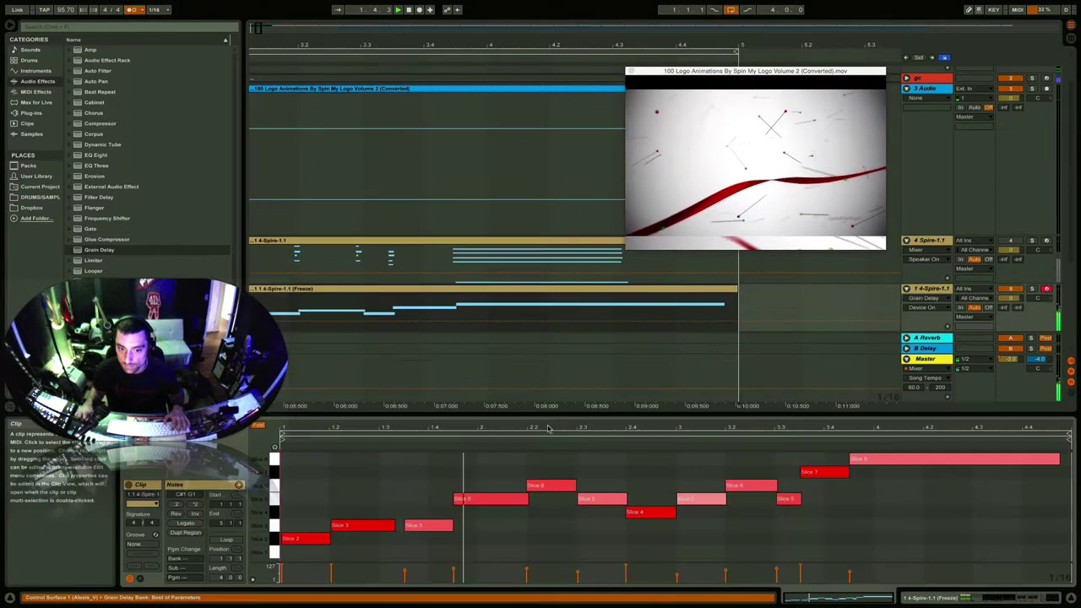
double_click(891, 461)
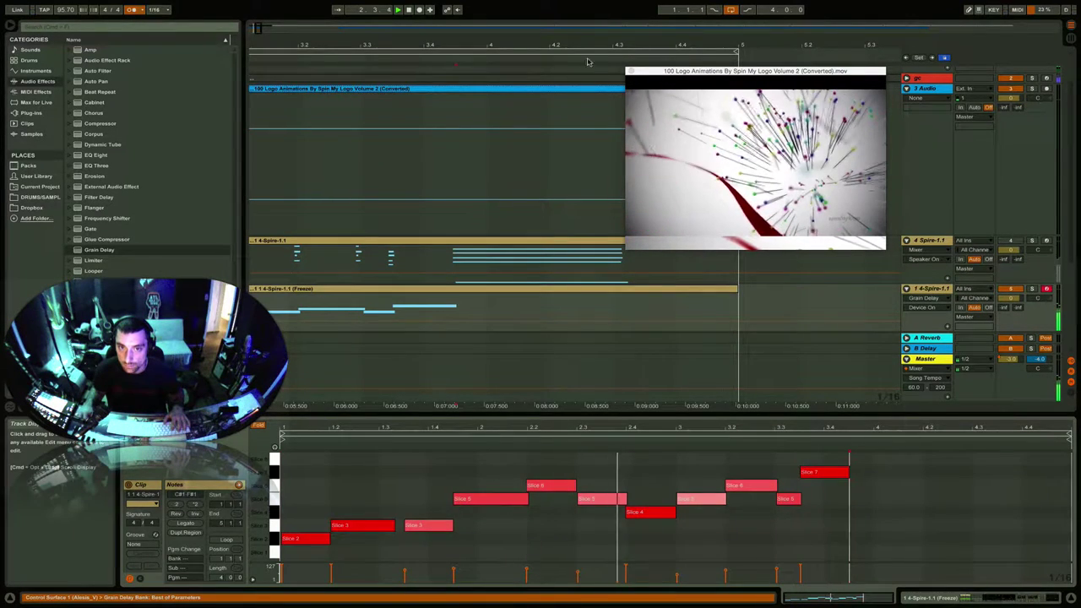
left_click_drag(576, 42, 671, 25)
scroll(535, 188, "down", 2)
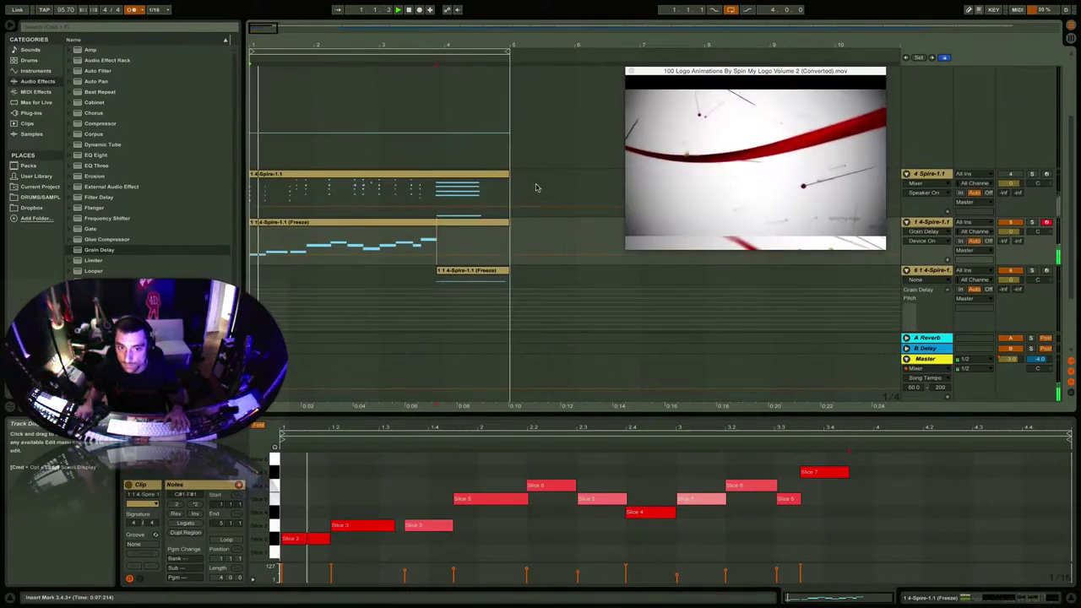
left_click(936, 278)
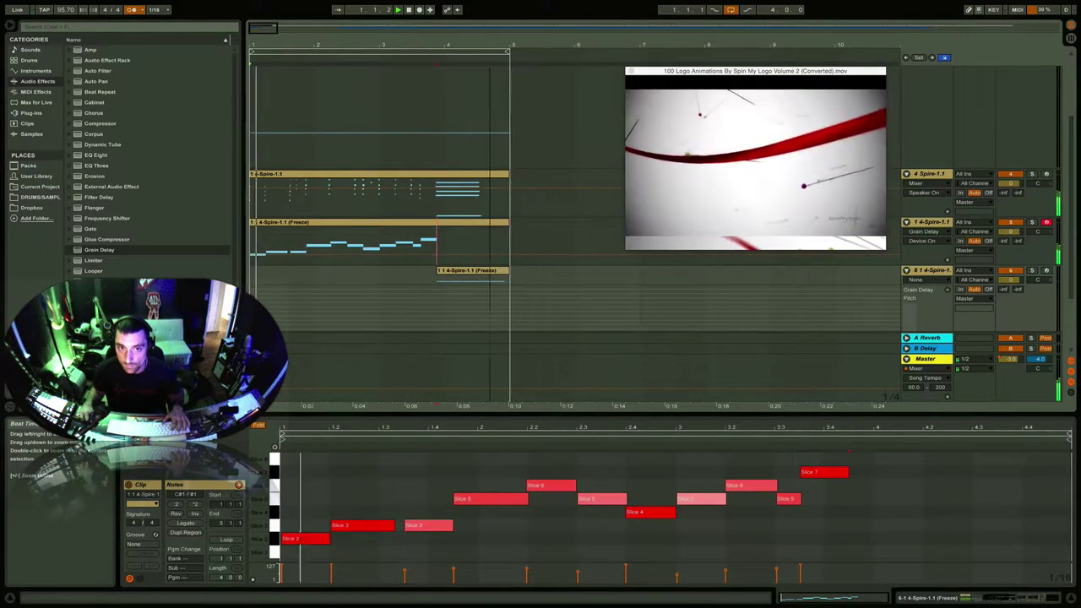
Step: Move the video window clear of the clips and solo the duplicated track during playback
left_click_drag(370, 46, 370, 68)
left_click_drag(767, 71, 254, 34)
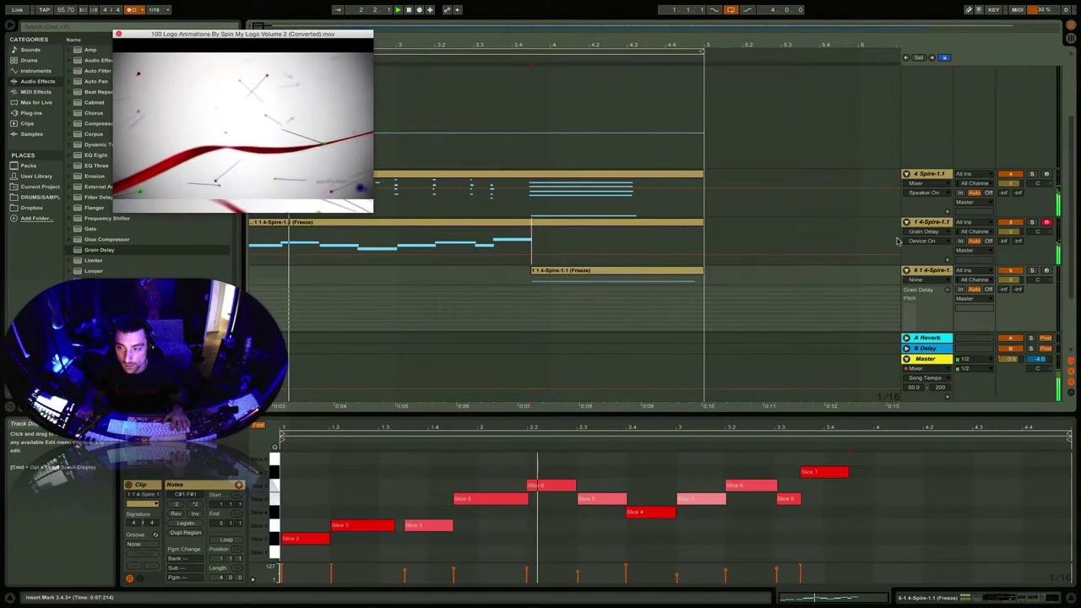
left_click(1031, 270)
scroll(883, 164, "up", 3)
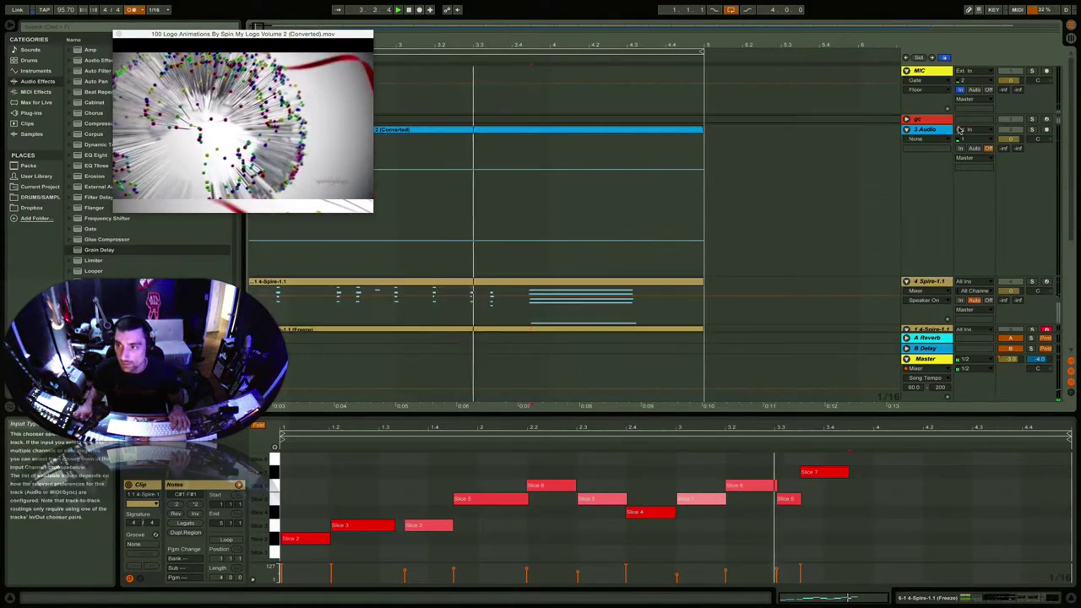
scroll(1024, 245, "down", 5)
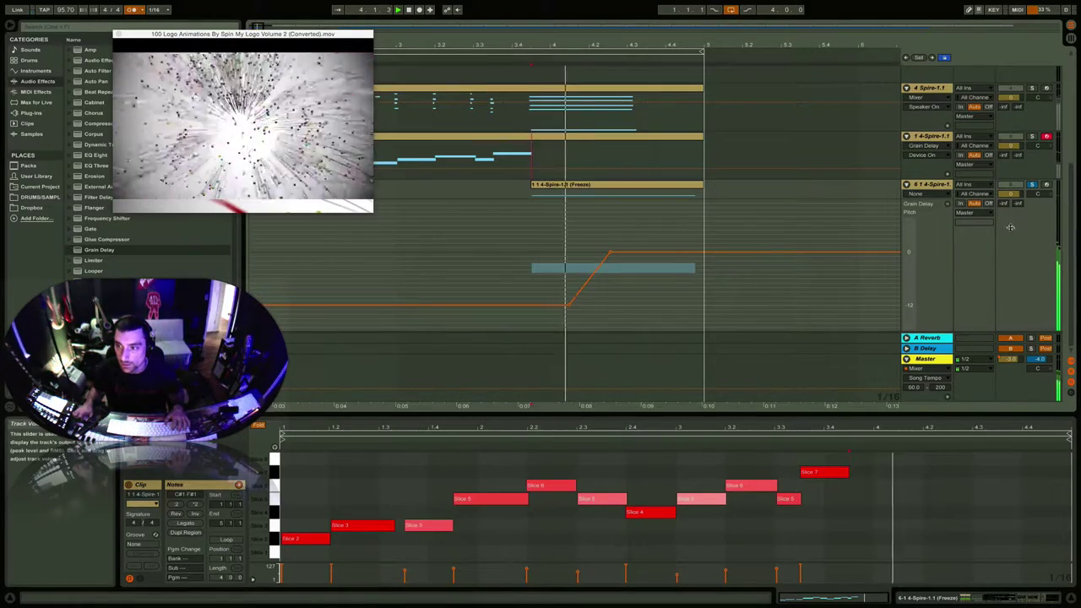
Step: Load EQ Eight after Grain Delay on the duplicated track, with a band 1 low cut near 70 Hz and boosts on bands 2, 4 and 5
left_click(927, 184)
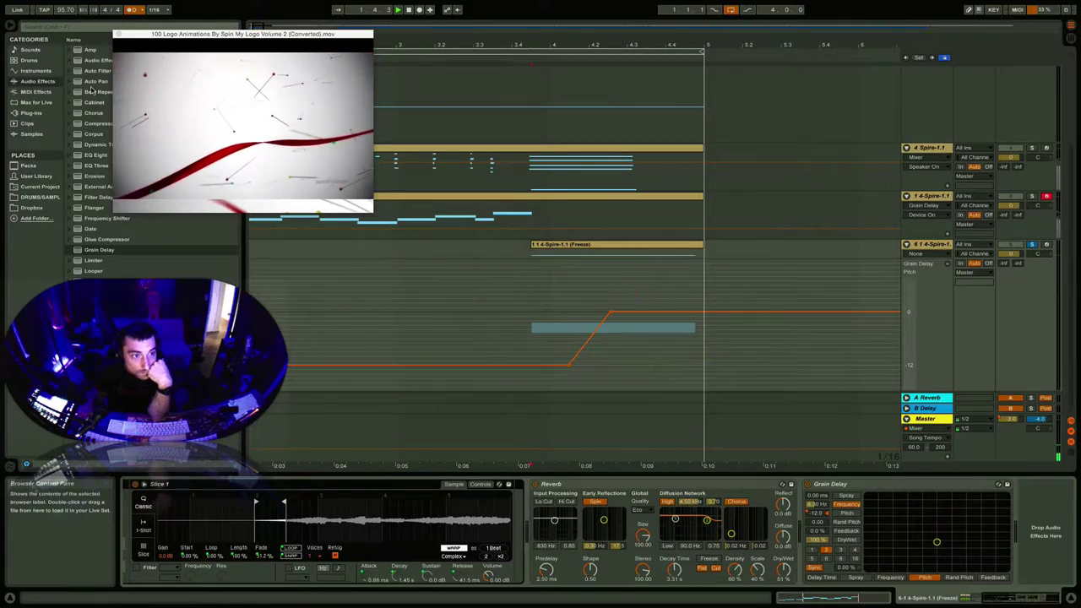
double_click(95, 155)
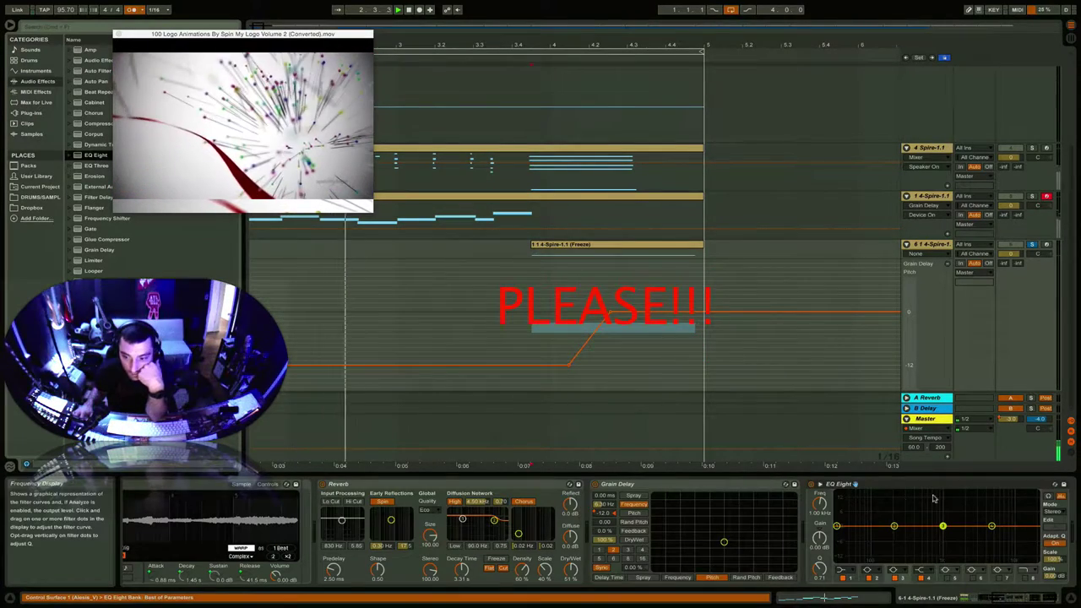
left_click(849, 507)
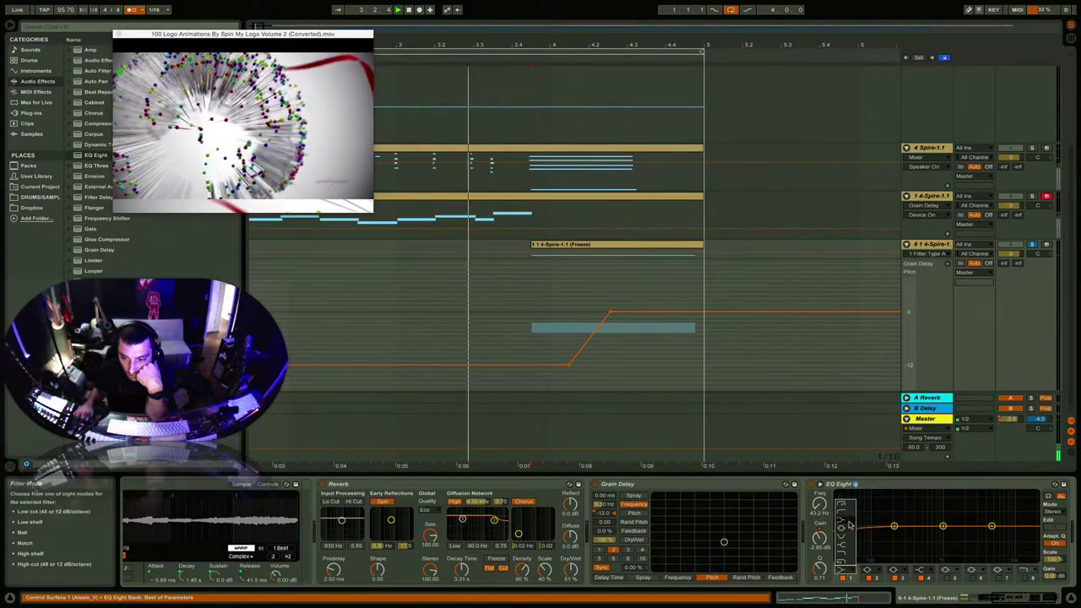
left_click(847, 506)
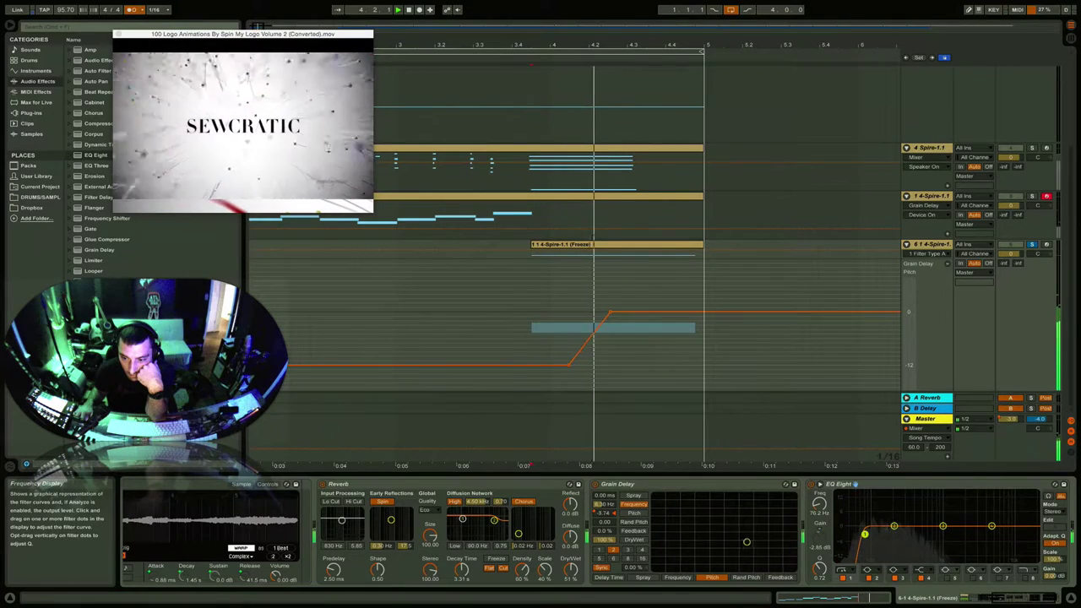
left_click_drag(893, 526, 888, 513)
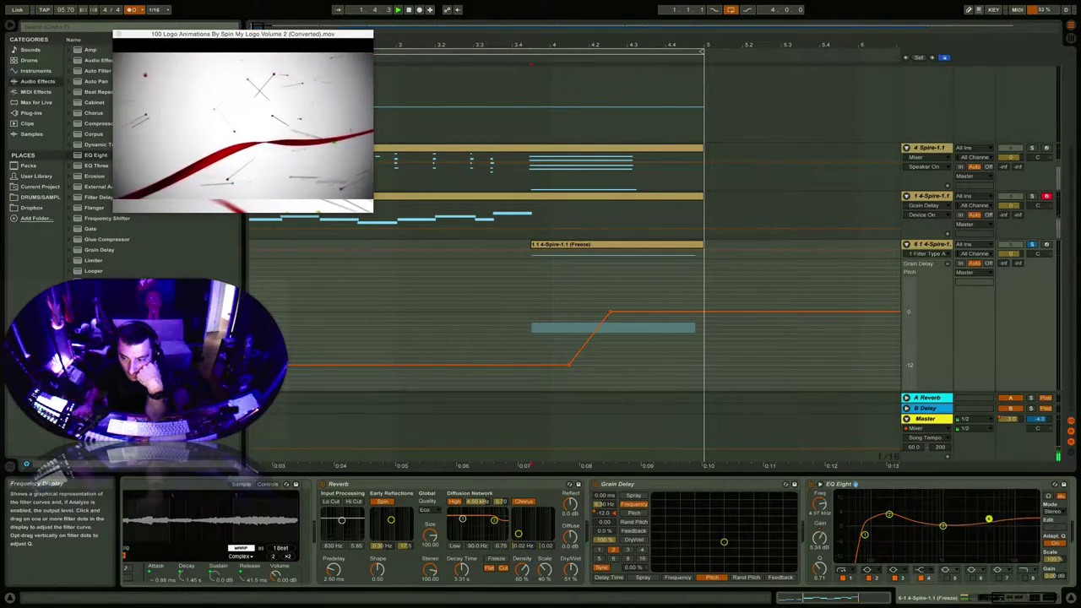
Step: Try a Compressor after EQ Eight, then replace it with a Glue Compressor with its threshold at -10.8 dB
double_click(78, 123)
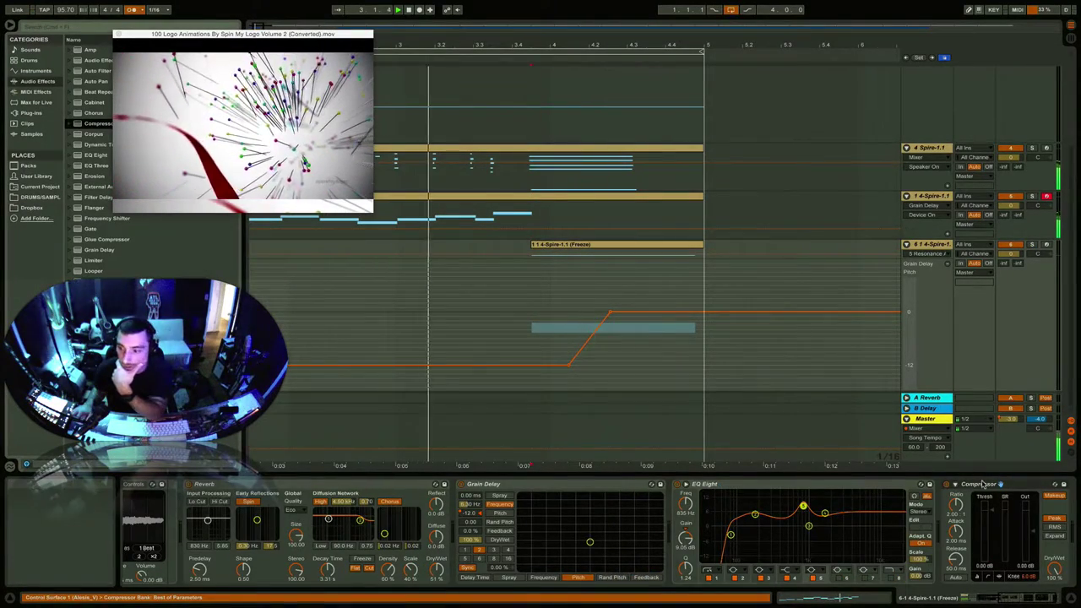
key("Delete")
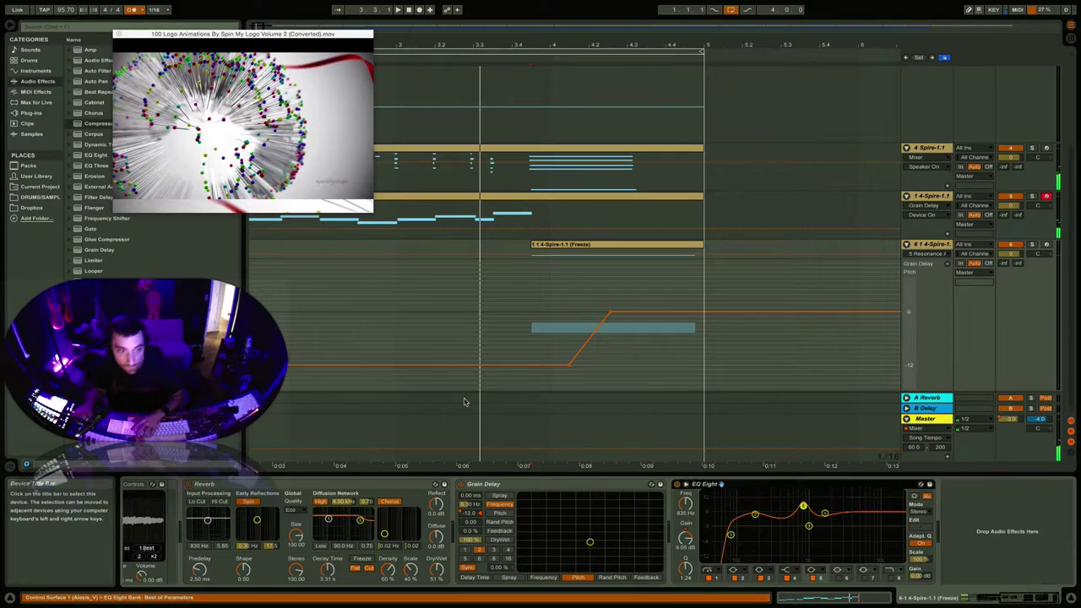
double_click(118, 240)
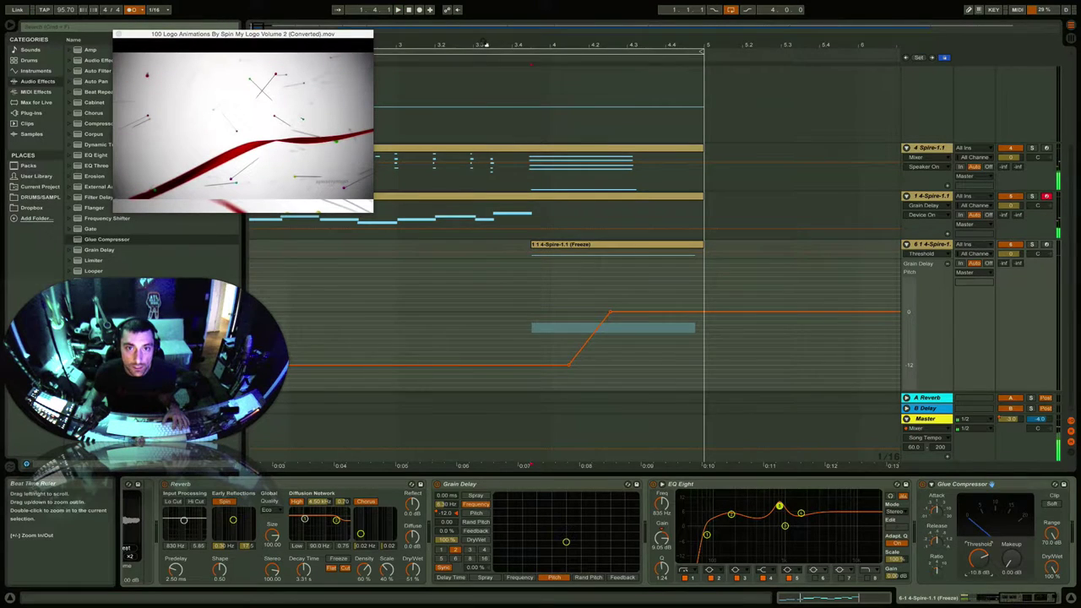
Step: Loop the ending and set the Glue Compressor's threshold to -22.2 dB and makeup to 8.57 dB, with Soft clipping enabled
left_click_drag(486, 44, 440, 64)
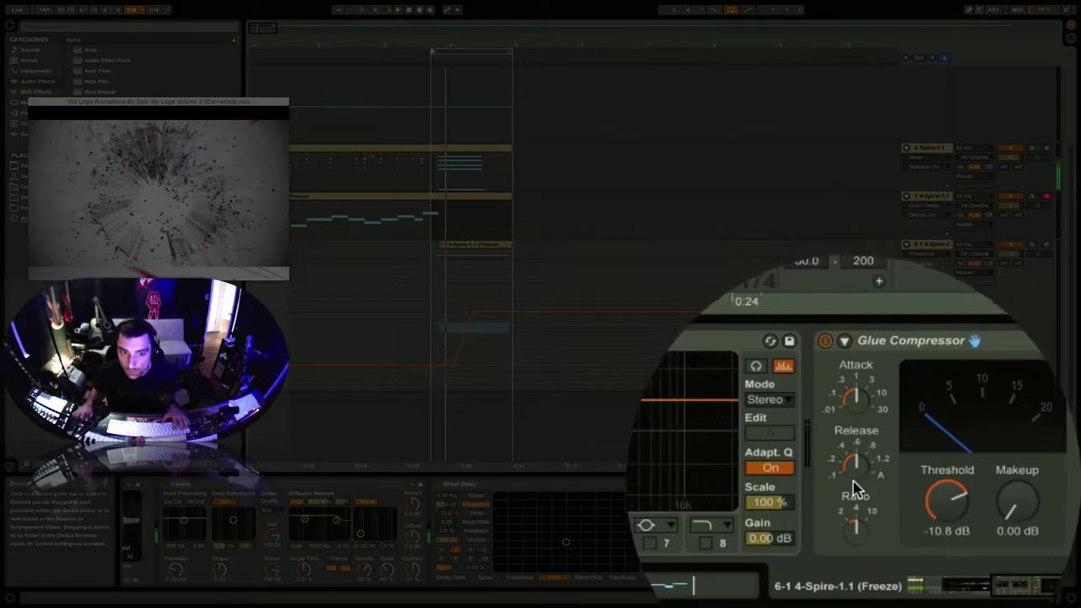
left_click_drag(980, 559, 979, 606)
left_click_drag(932, 506, 929, 490)
left_click(1017, 383)
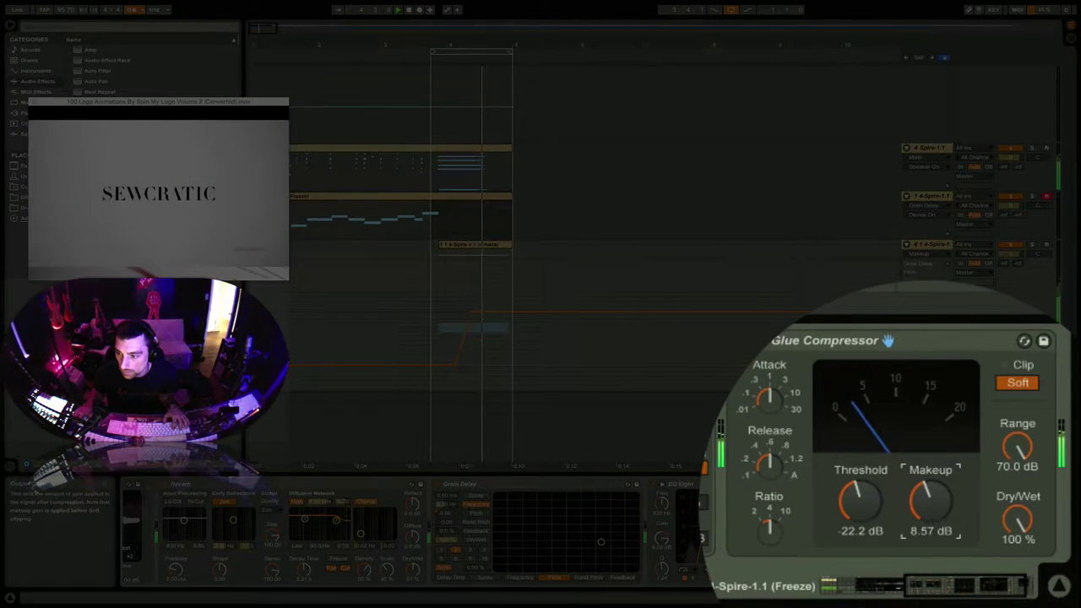
Step: Show the Auto Filter Frequency automation on the 4 Spire-1.1 track and adjust its peak breakpoint over the final chord
scroll(502, 206, "up", 5)
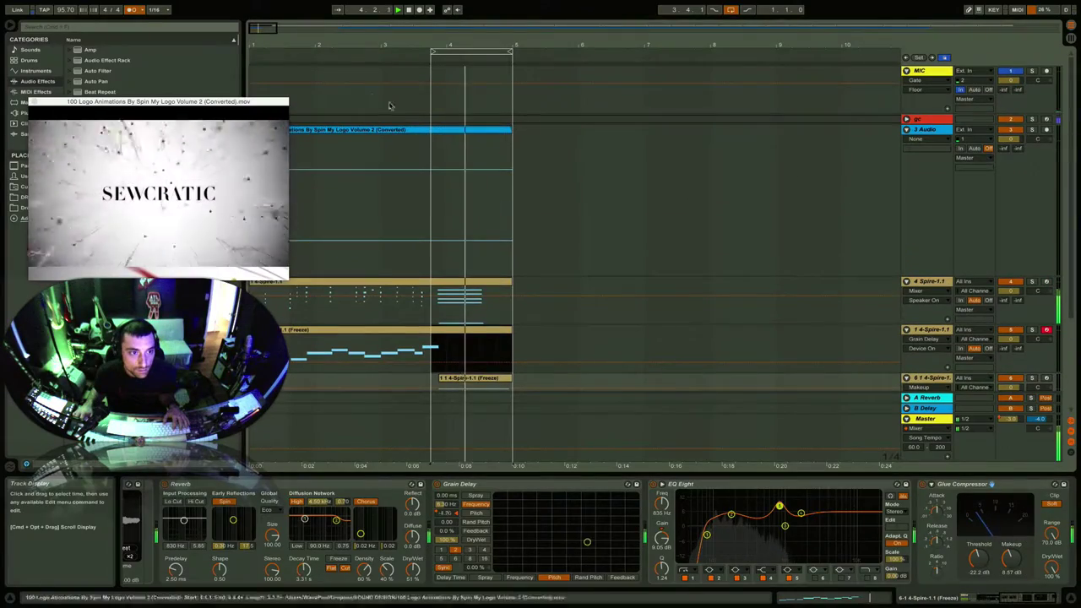
left_click_drag(292, 55, 555, 51)
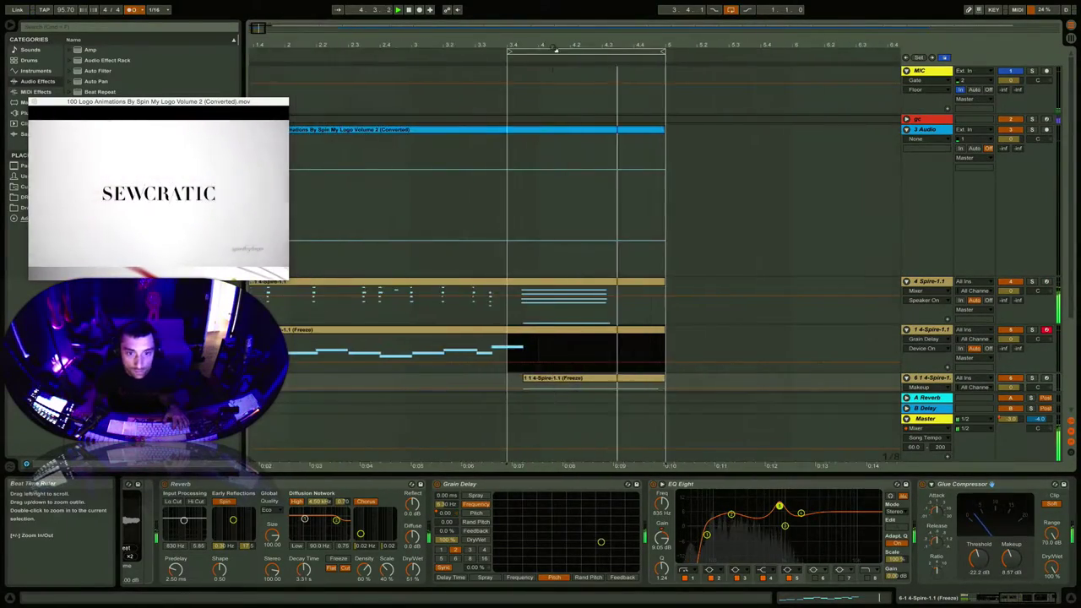
left_click(923, 291)
left_click(924, 304)
left_click(924, 301)
left_click(927, 306)
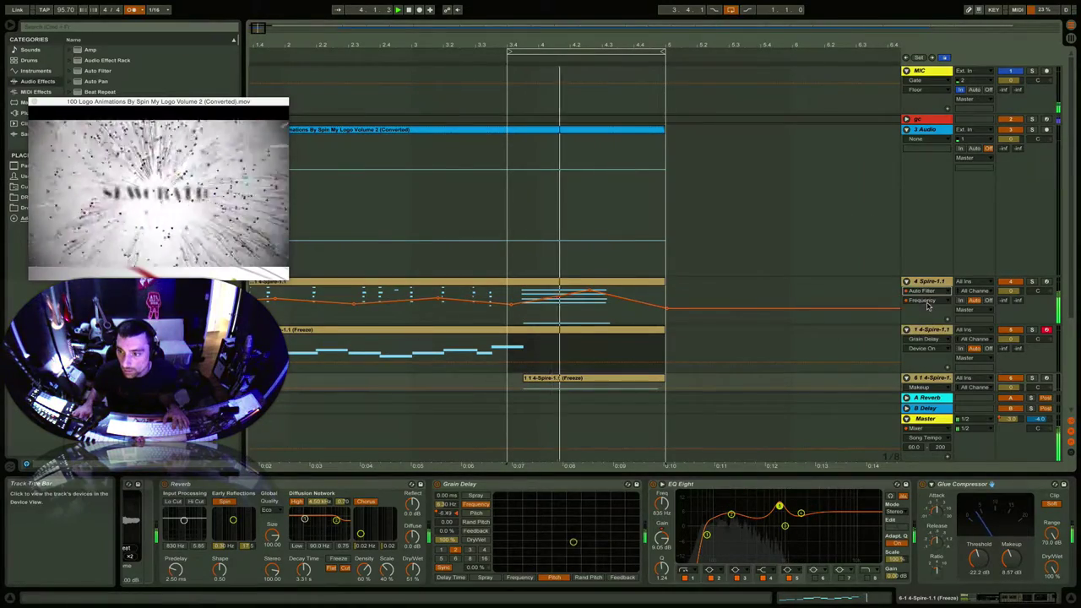
left_click(926, 303)
left_click(927, 302)
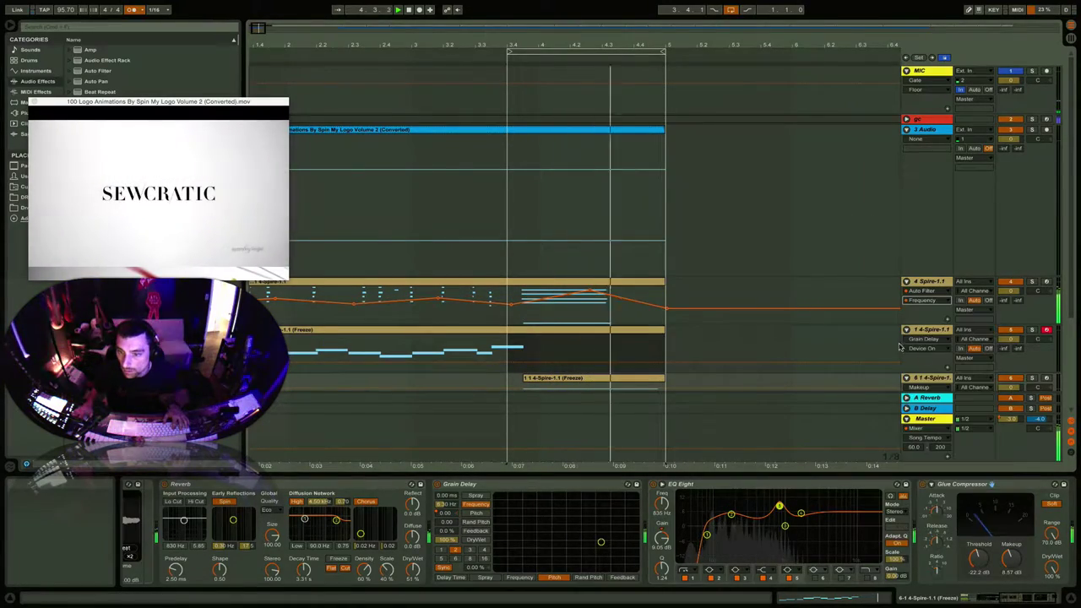
left_click(592, 292)
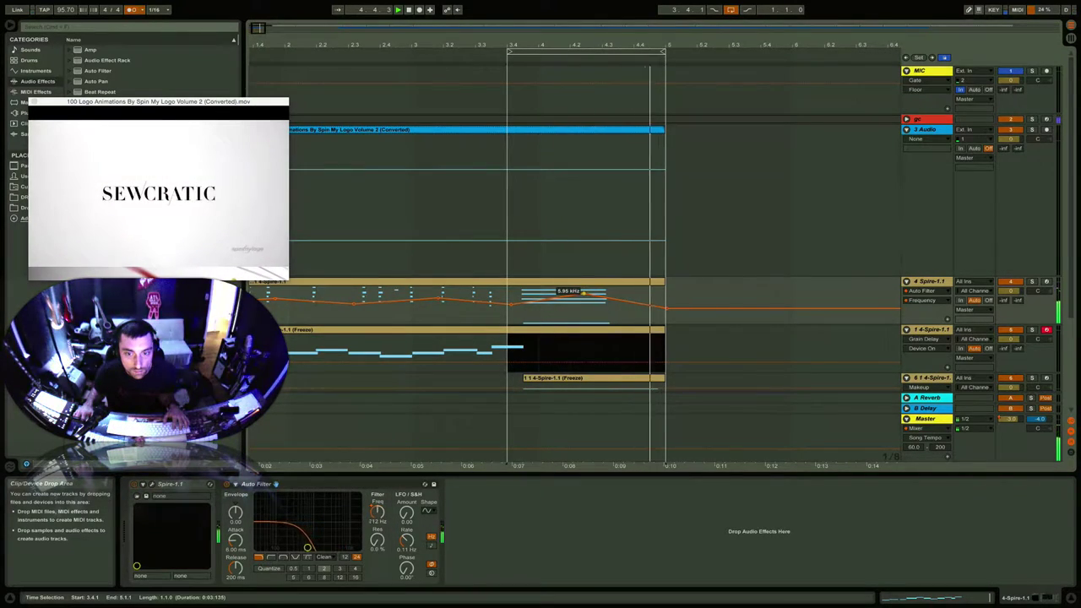
left_click(681, 292)
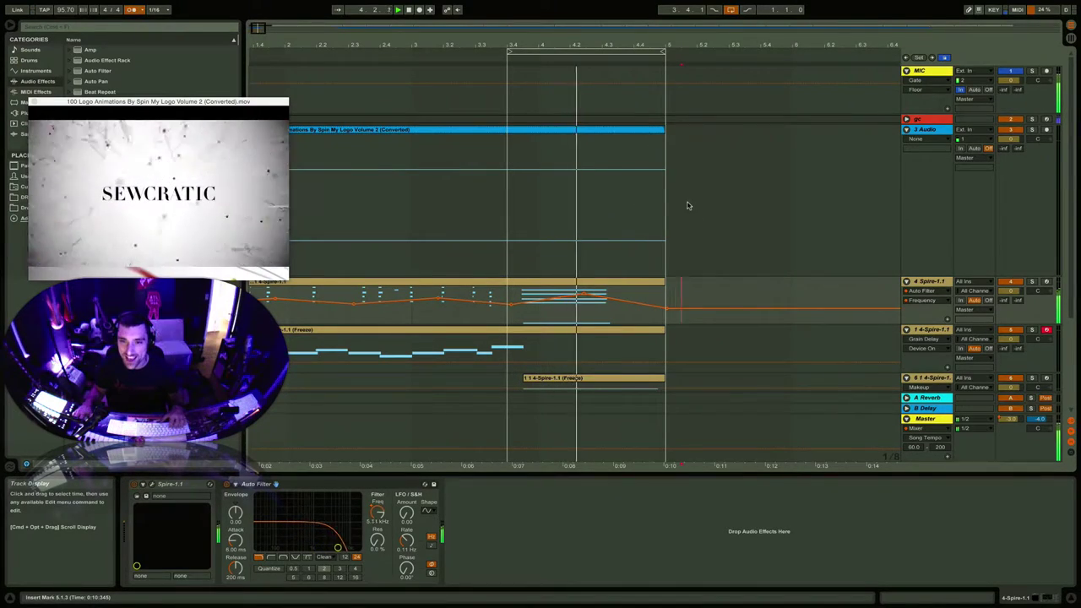
Step: Fold the three Spire tracks and insert a new MIDI track beneath them
left_click(792, 206)
scroll(785, 206, "down", 3)
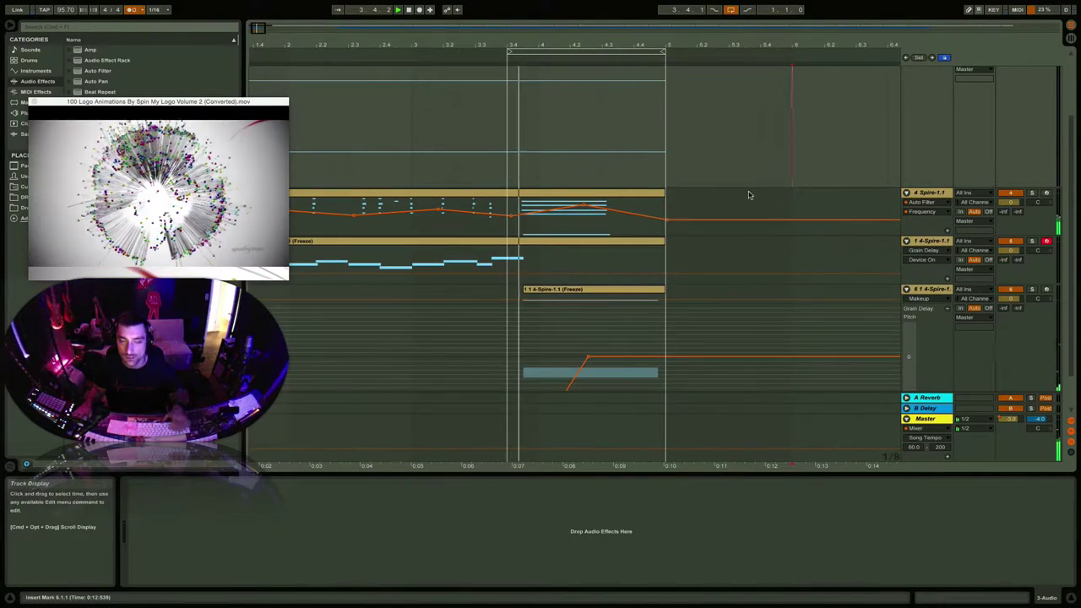
scroll(905, 289, "up", 3)
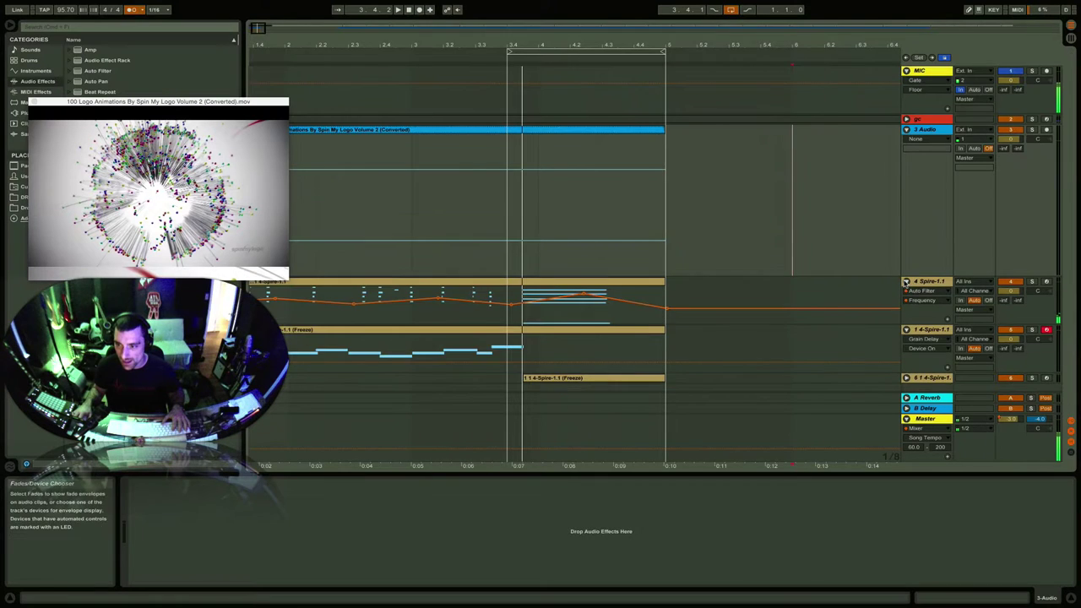
left_click(905, 285)
left_click(905, 296)
left_click(906, 303)
left_click(923, 304)
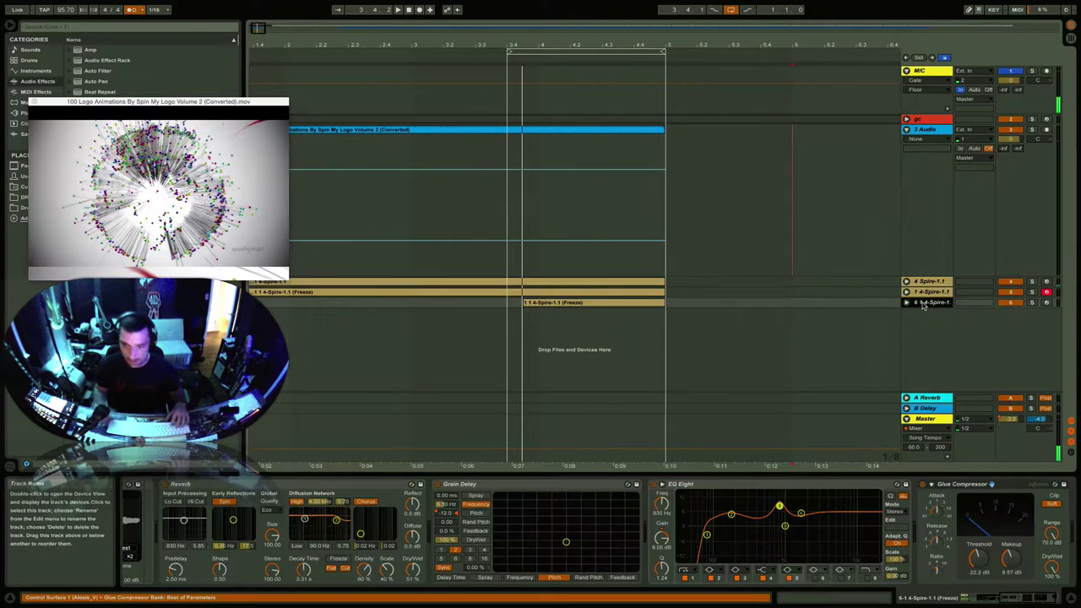
key("ctrl+shift+t")
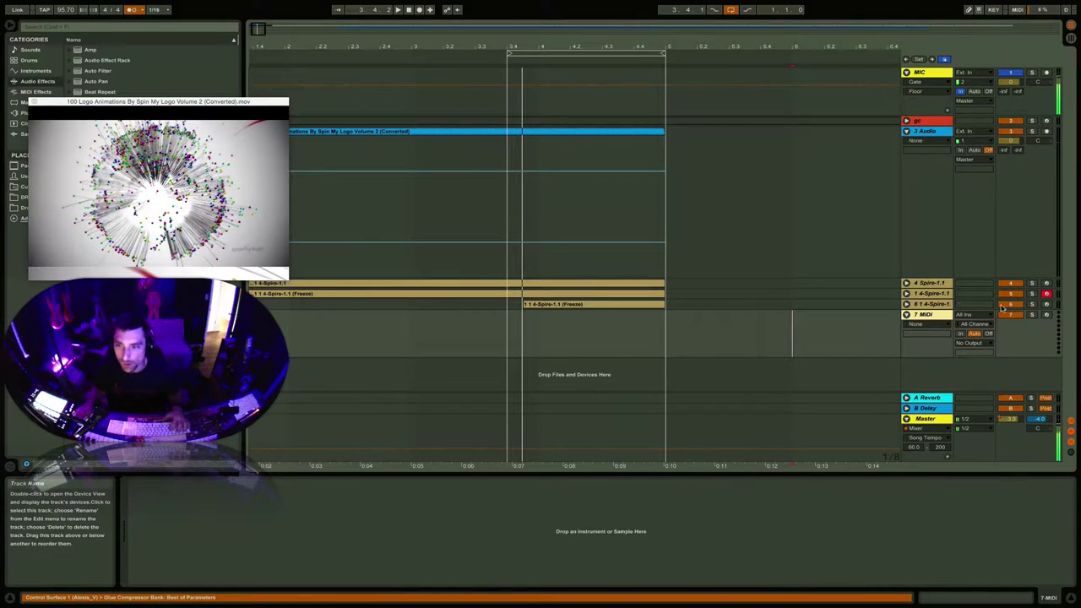
Step: Close the video window and load the local VST instrument Nexus onto the new MIDI track
left_click_drag(141, 105, 669, 93)
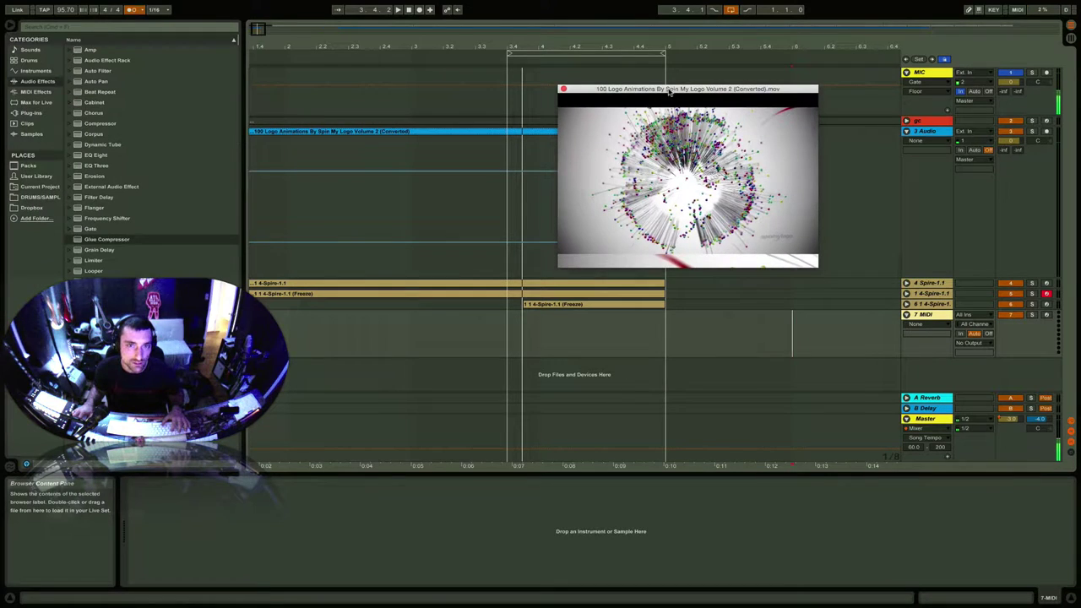
left_click(563, 90)
left_click(31, 112)
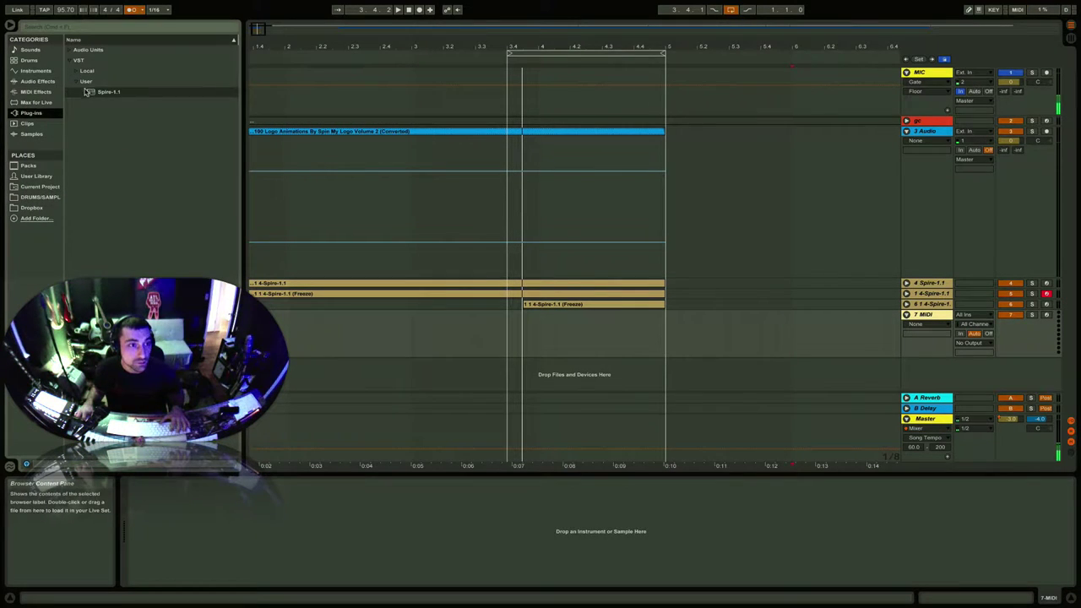
left_click(87, 71)
scroll(190, 258, "down", 10)
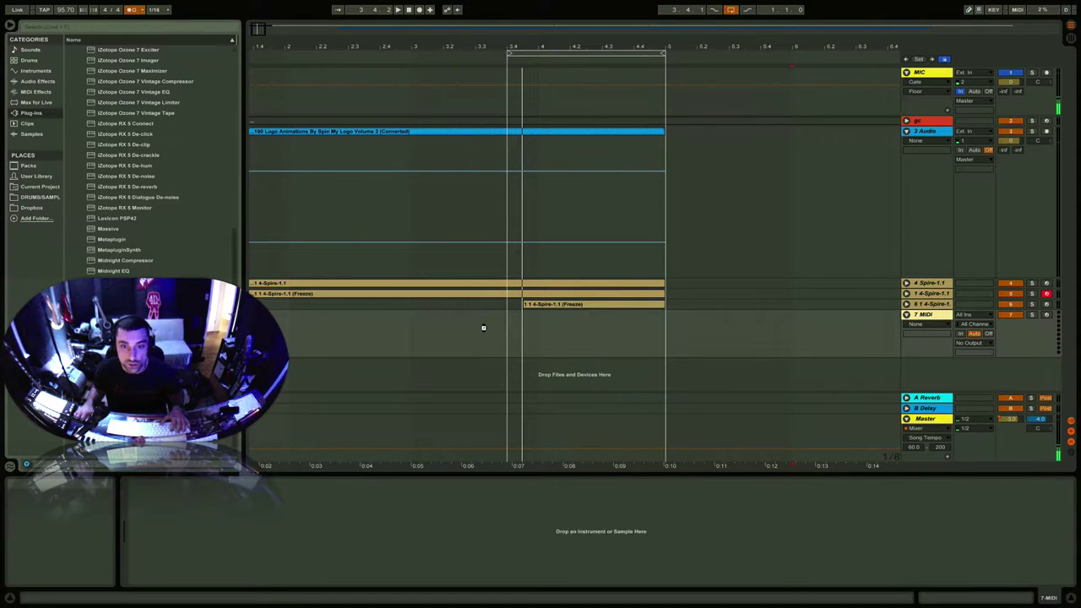
left_click_drag(483, 328, 483, 328)
left_click_drag(589, 357, 450, 173)
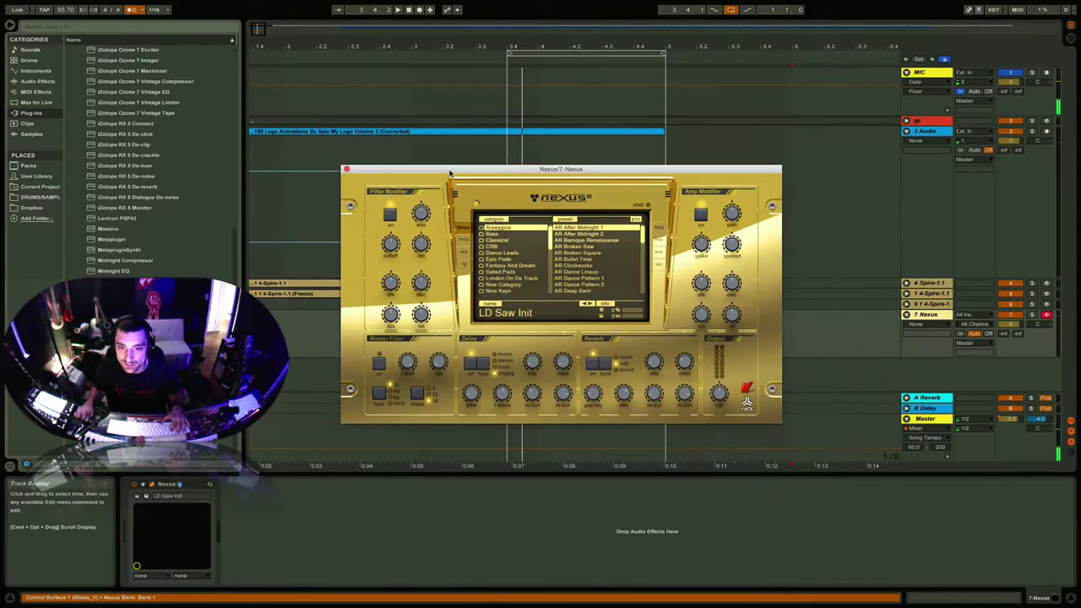
Step: Audition Plucked presets in Nexus against the looped ending and choose PL Dr Chaotica
scroll(535, 254, "down", 1)
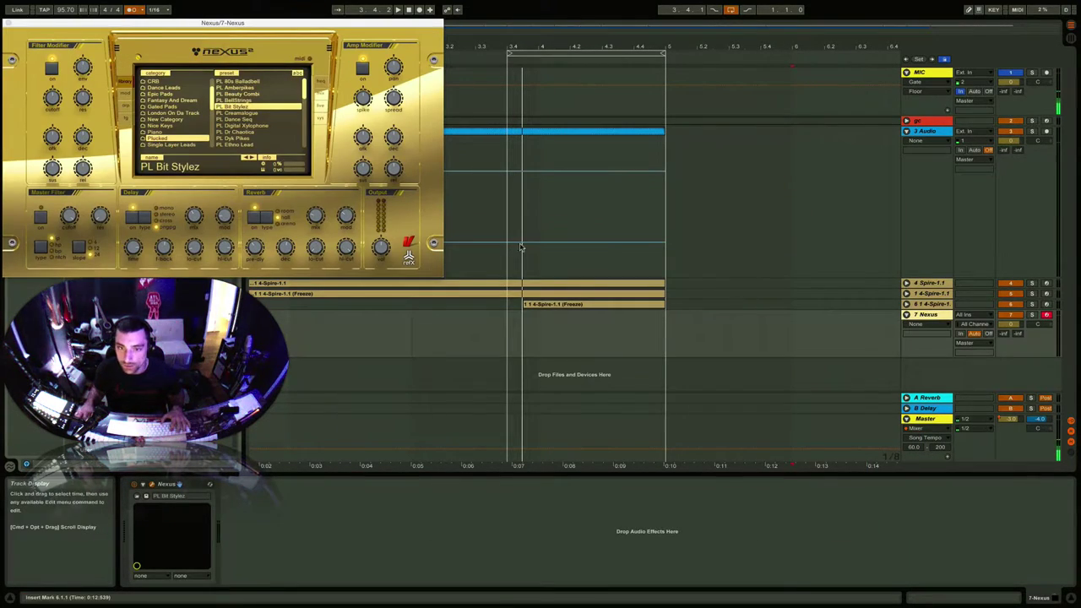
key("space")
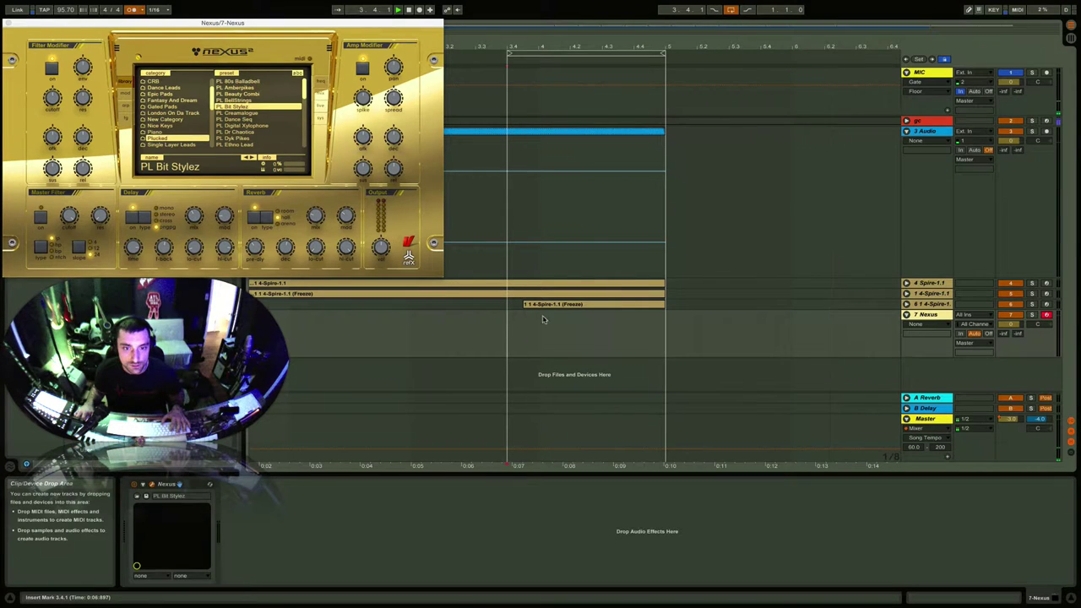
left_click(507, 325)
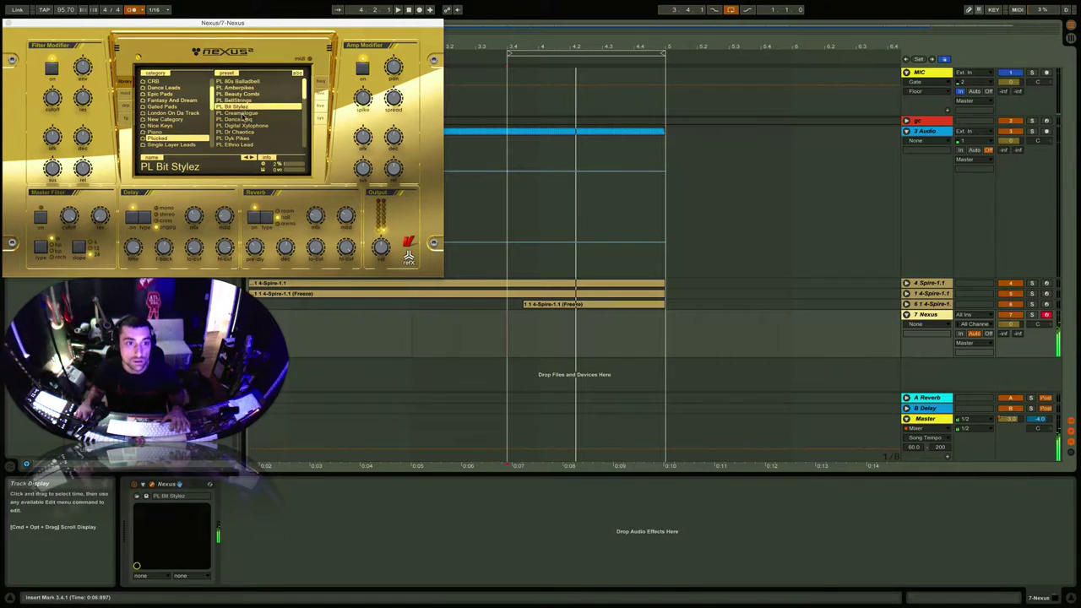
left_click(240, 112)
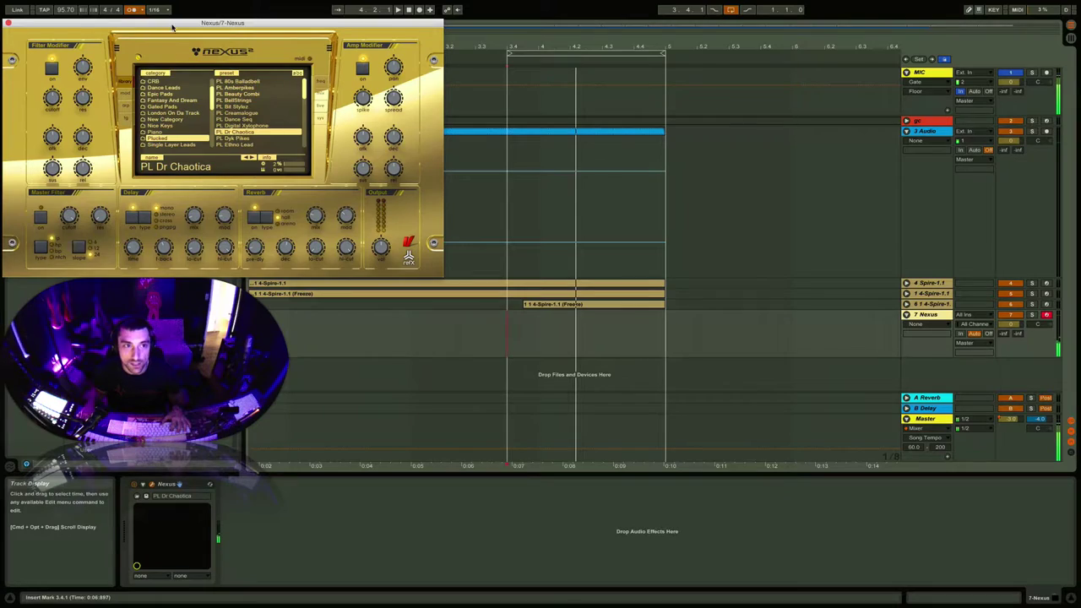
Step: Move the Nexus window below the tracks, then reopen the video and place it clear of the ending while checking moments from bar 3 onward
left_click_drag(172, 28, 387, 457)
left_click(390, 324)
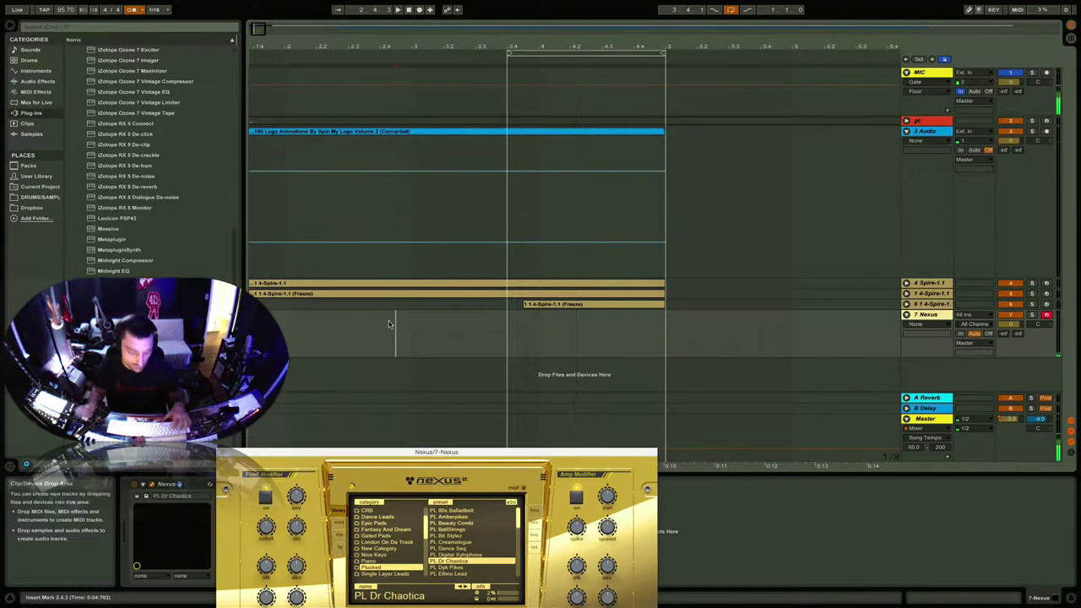
key("space")
left_click(410, 322)
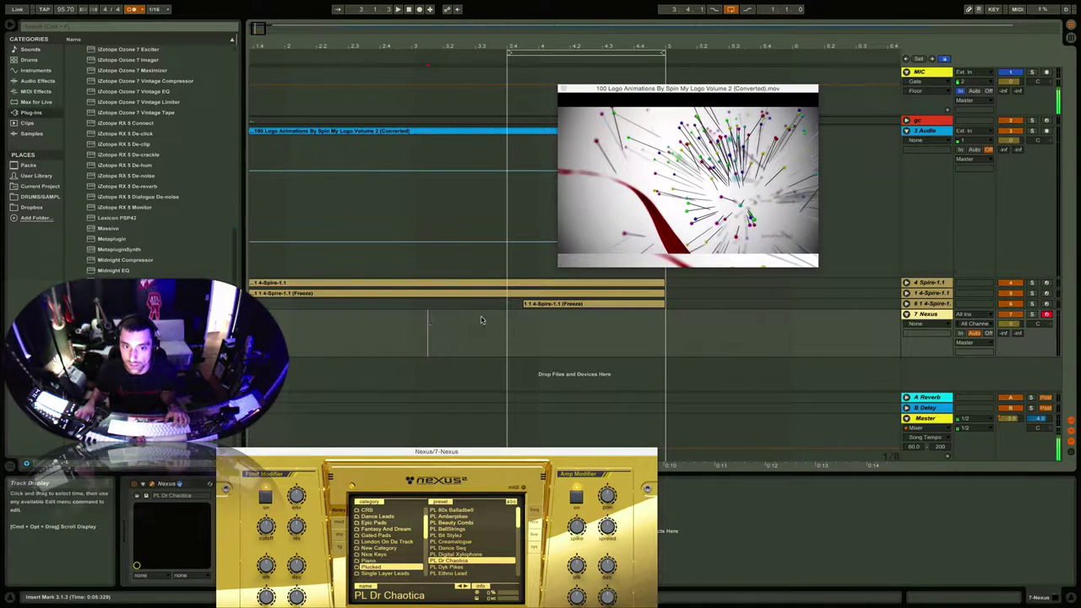
left_click(647, 332)
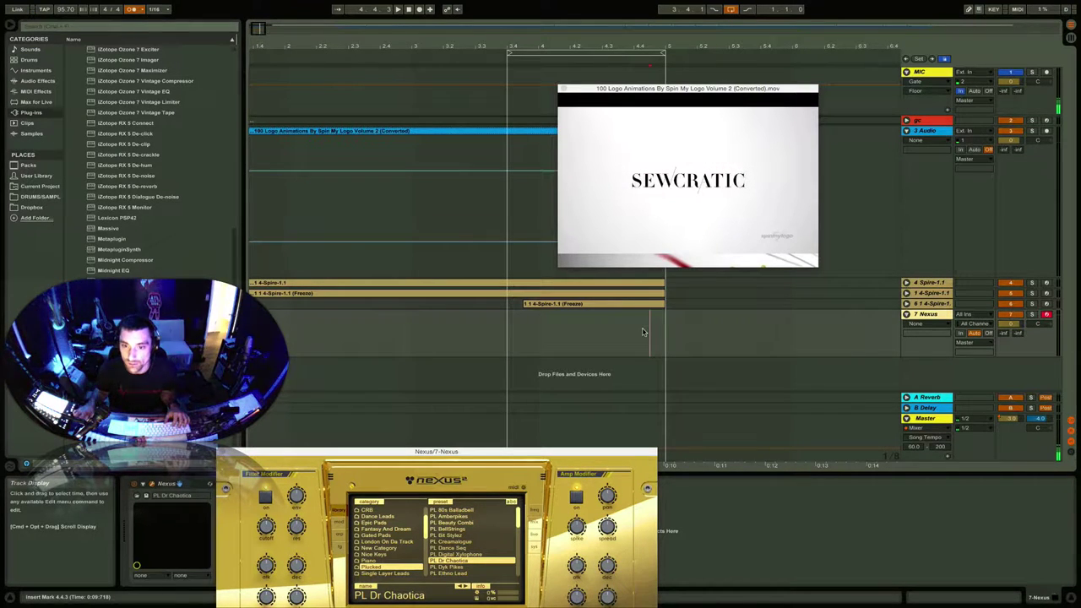
left_click(416, 331)
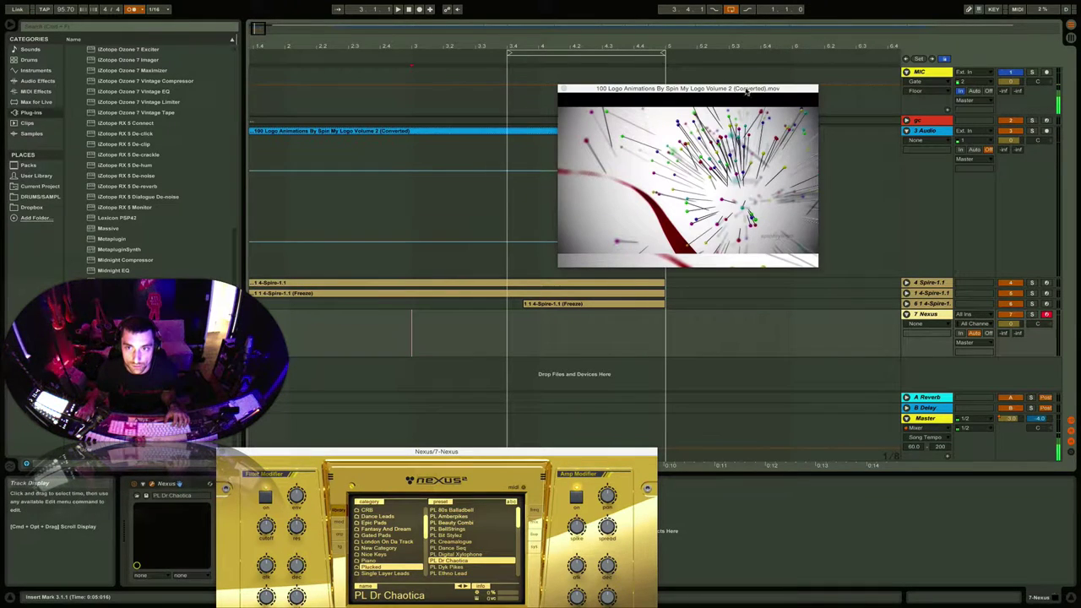
mouse_move(743, 90)
left_mouse_down()
mouse_move(429, 76)
mouse_move(311, 41)
mouse_move(339, 60)
mouse_move(317, 44)
mouse_move(295, 73)
mouse_move(318, 47)
mouse_move(371, 49)
left_mouse_up()
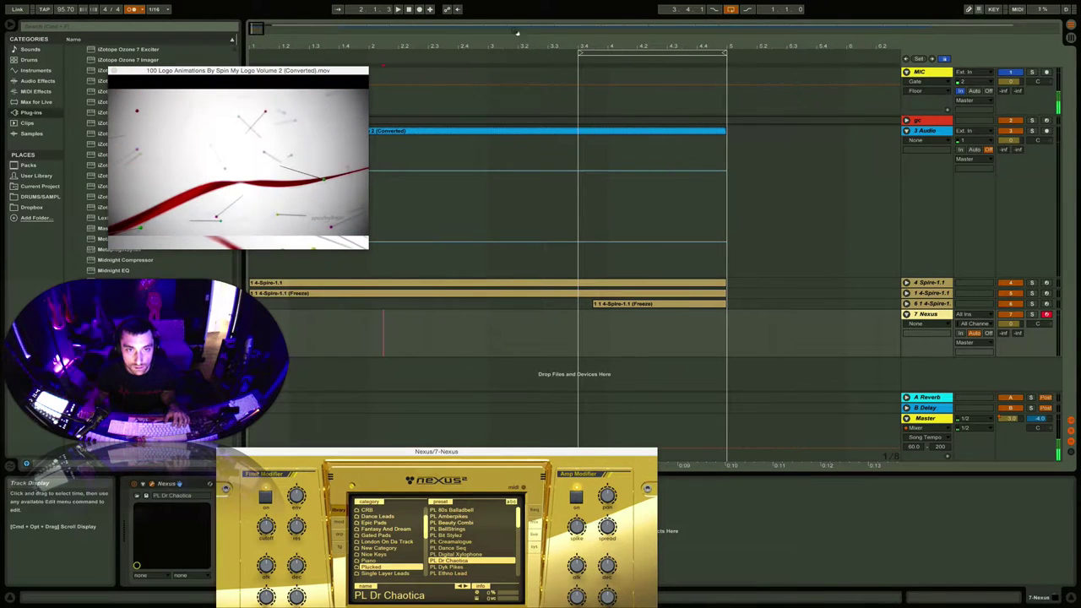
Step: Set the loop from bar 3 to bar 5 and record a three-note pluck phrase on the Nexus track
left_click_drag(581, 52, 370, 52)
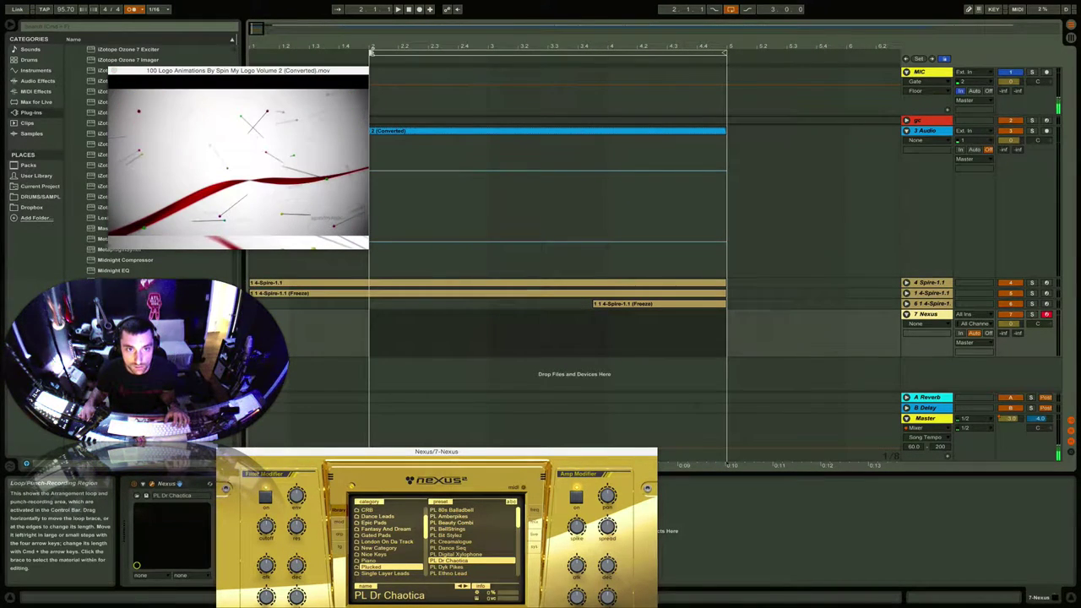
key("space")
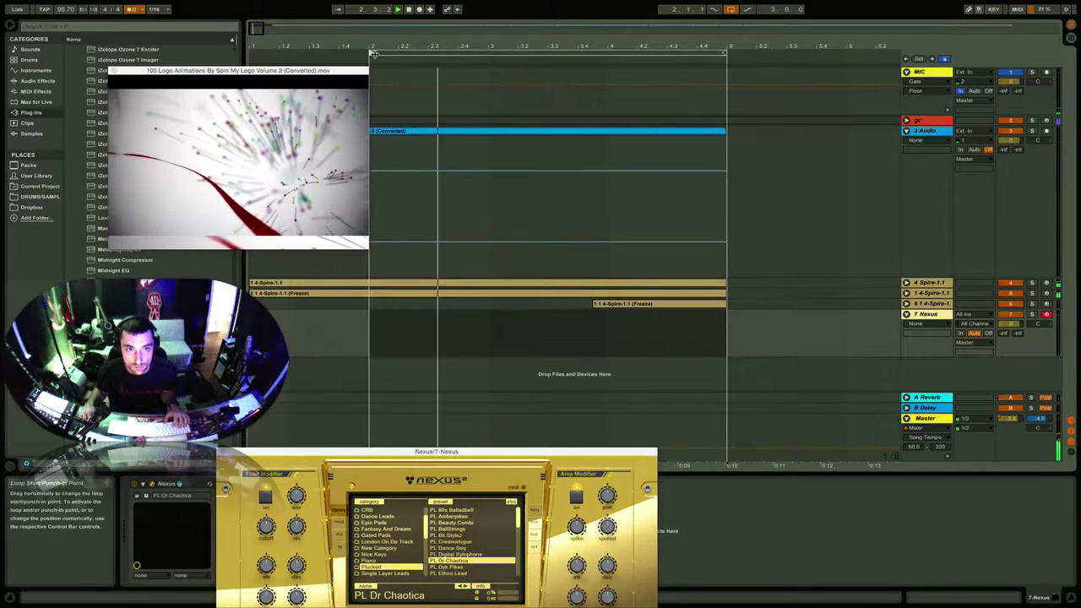
left_click_drag(371, 52, 490, 53)
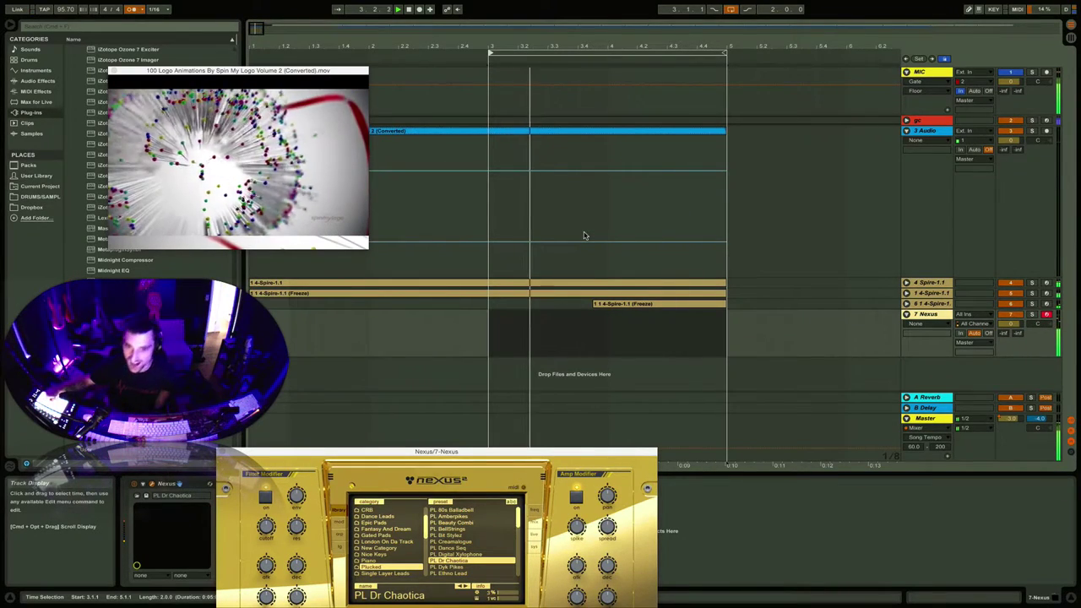
left_click(419, 9)
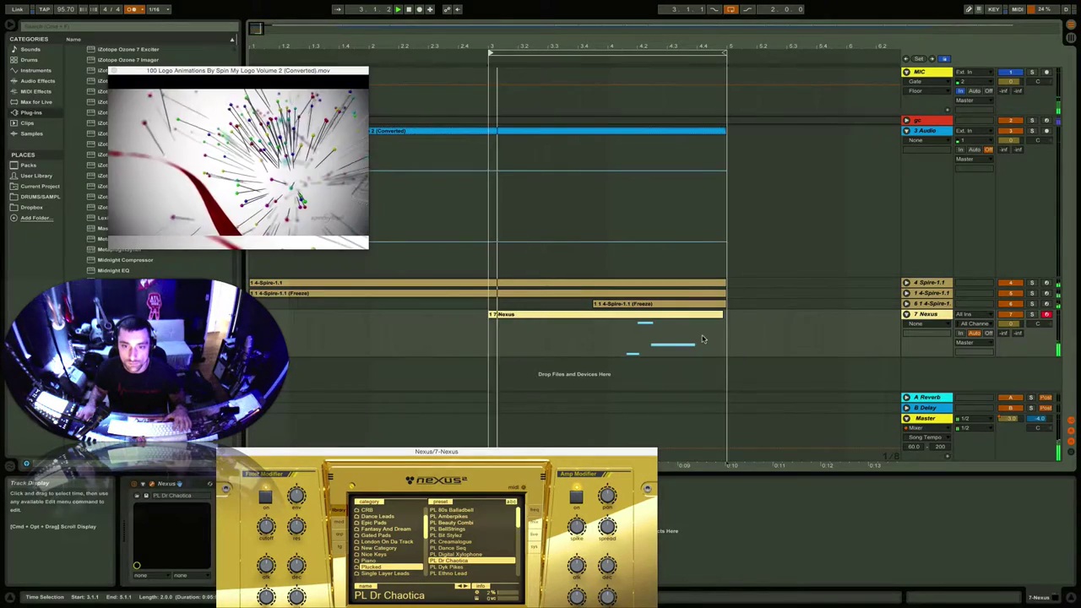
Step: Enlarge the Nexus clip's note editor, shift the first note slightly earlier and the last note slightly later, and play the result
double_click(667, 338)
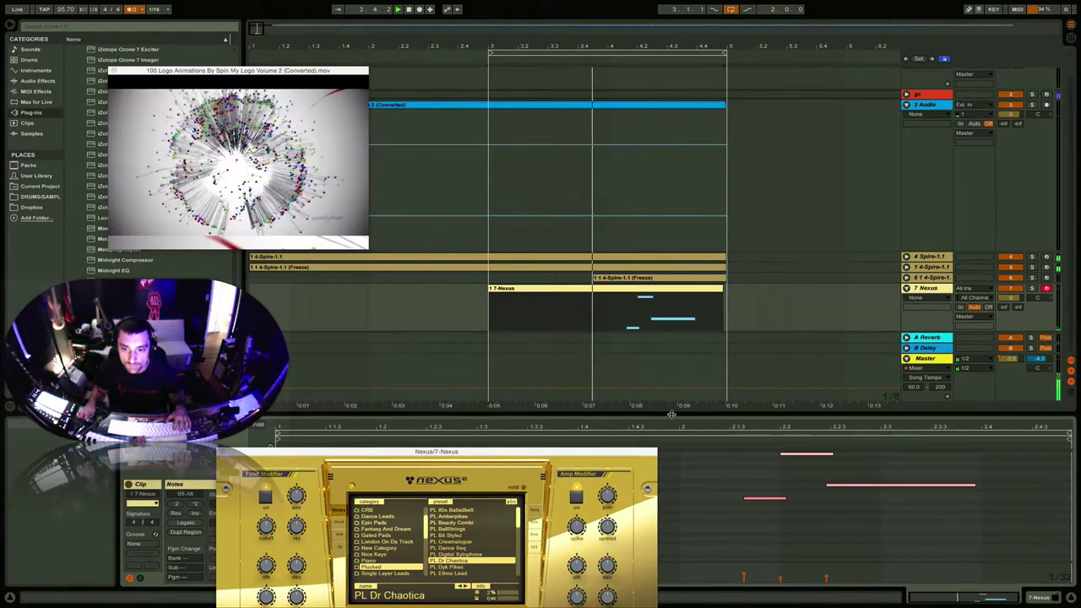
left_click_drag(673, 426, 747, 229)
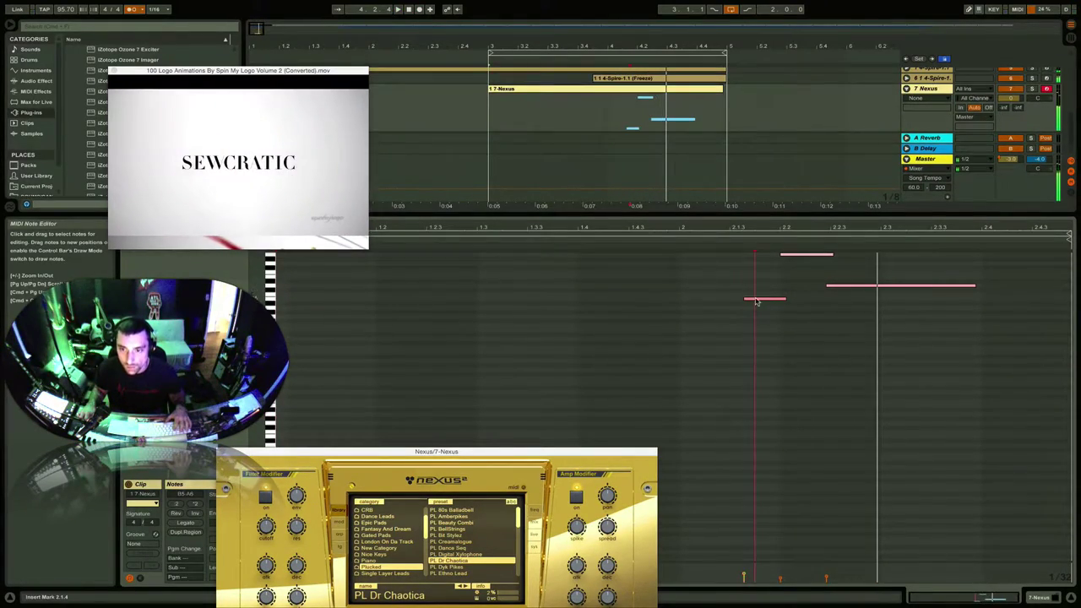
left_click_drag(757, 298, 743, 306)
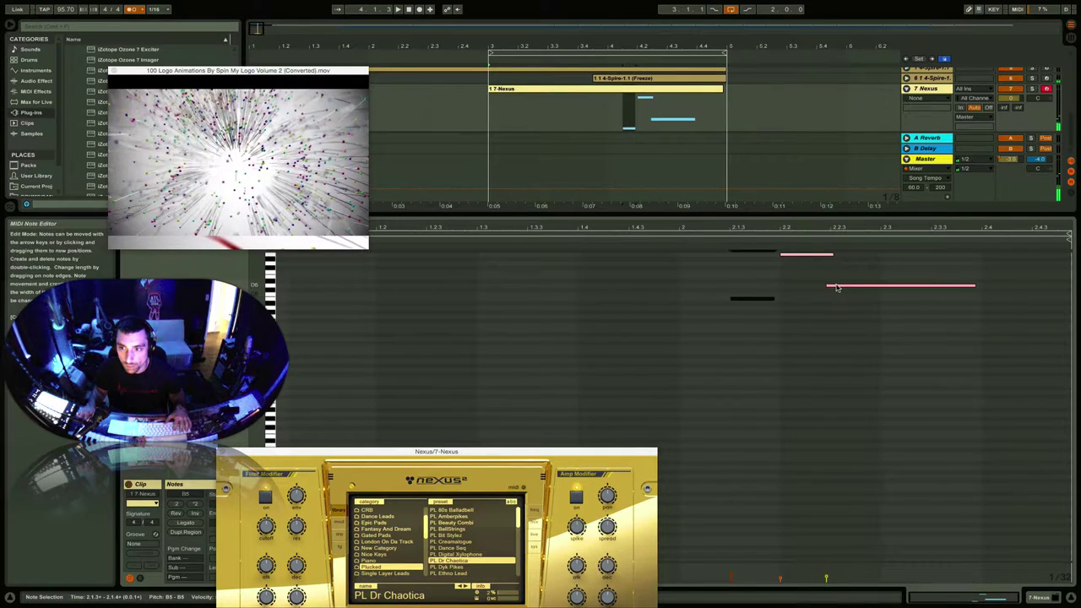
left_click_drag(836, 288, 845, 290)
key("space")
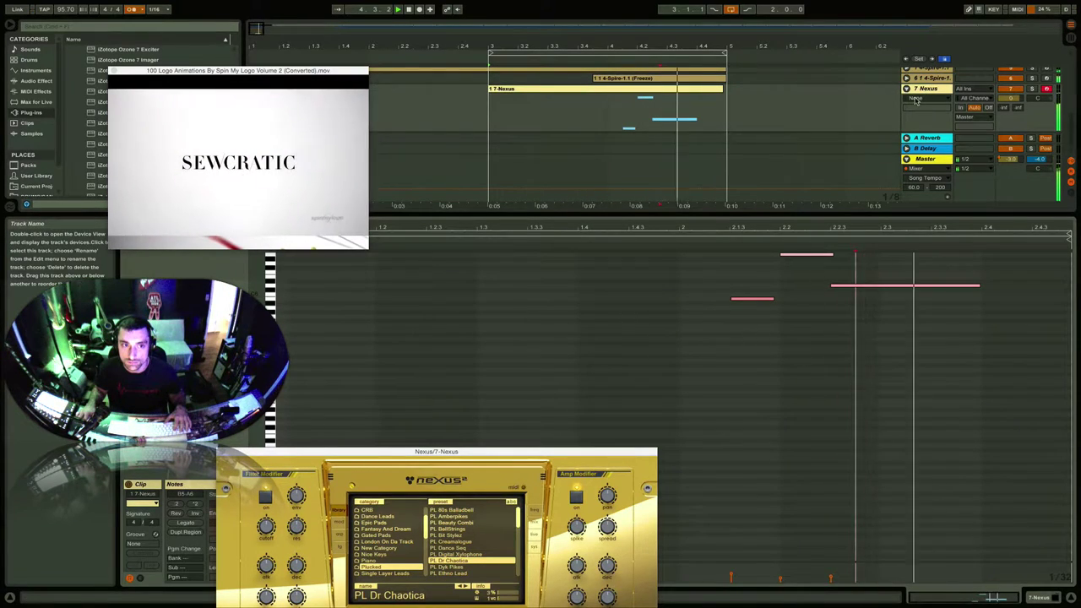
Step: Stop playback, clear the video and note editor from the arrangement, and set the loop to start at bar 1 with a four-bar length
left_click(409, 10)
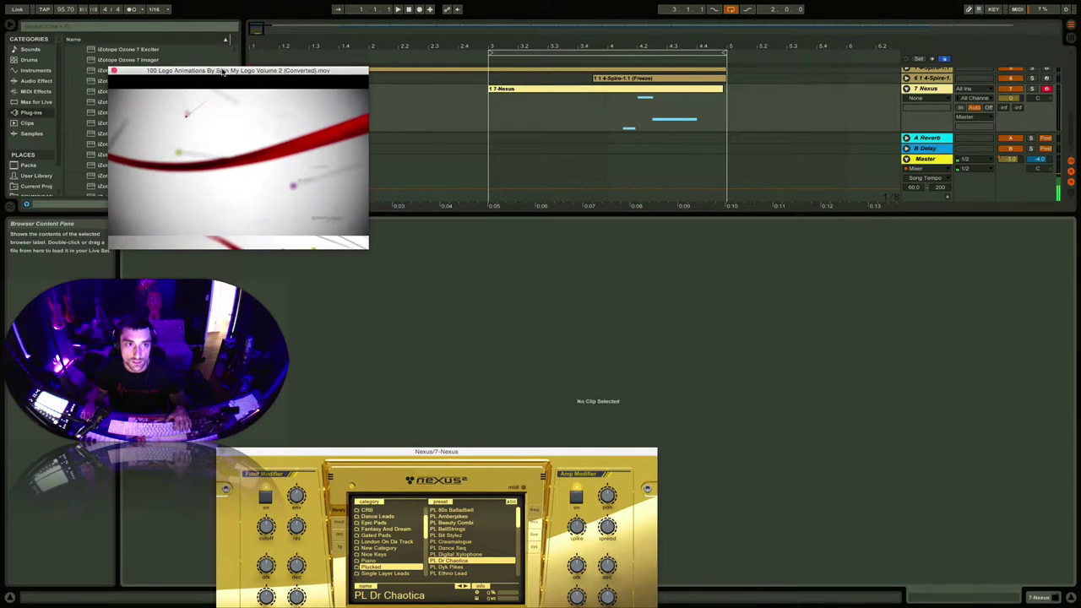
left_click_drag(222, 71, 821, 275)
left_click(712, 269)
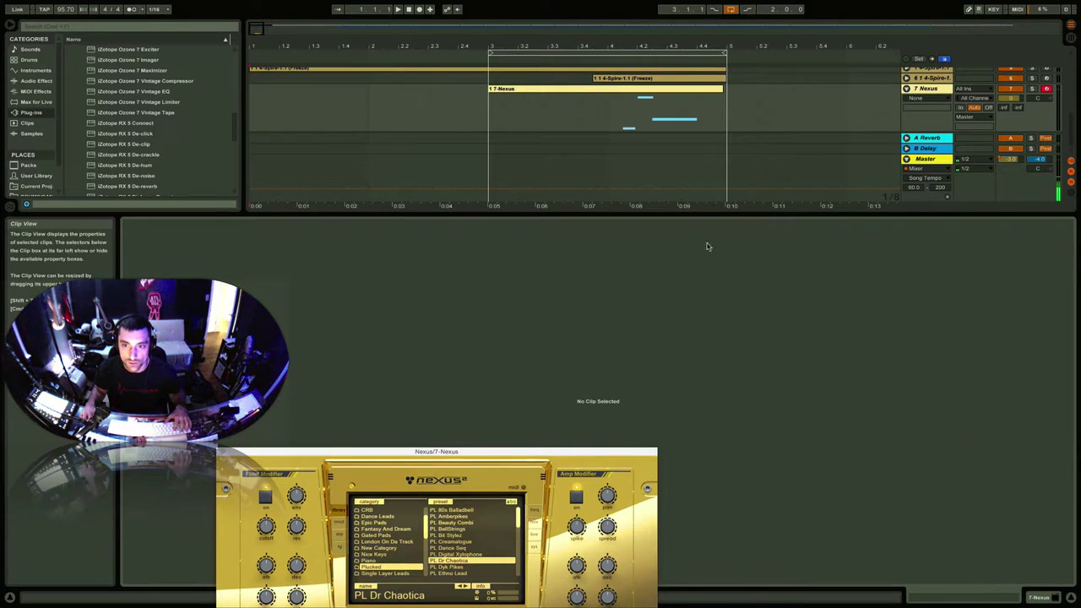
left_click_drag(706, 215, 705, 439)
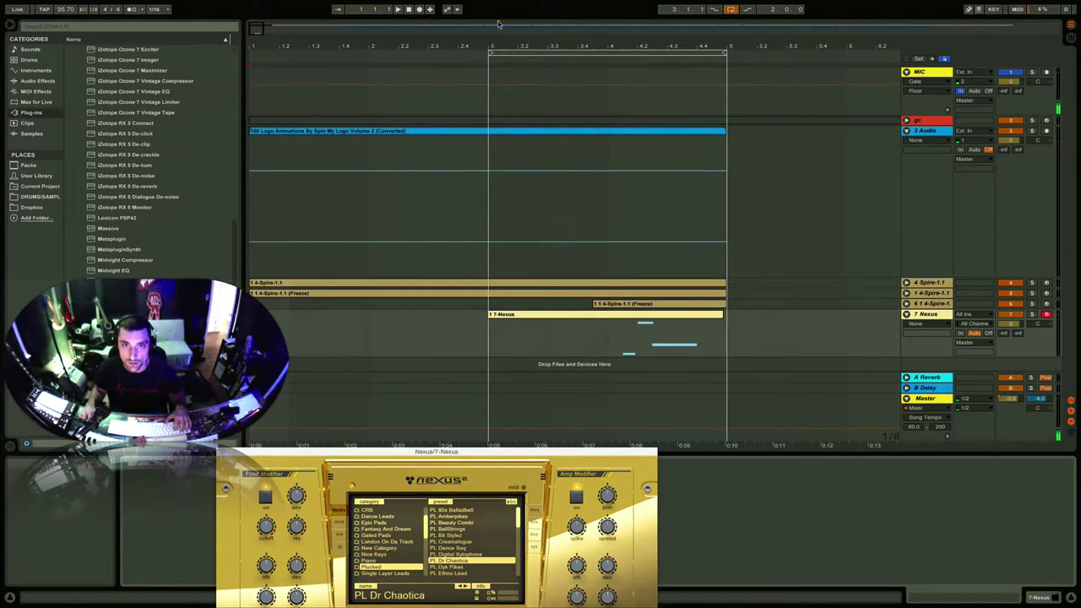
left_click_drag(494, 45, 272, 49)
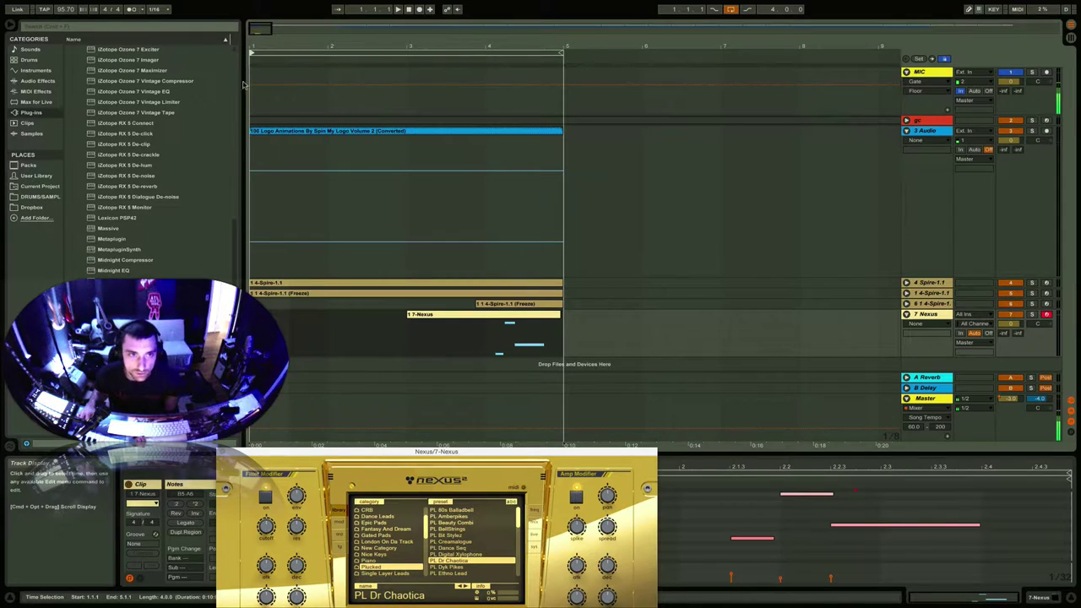
Step: Reopen the logo video window, place it beside the end of the clips, and play the arrangement against it
left_click(504, 169)
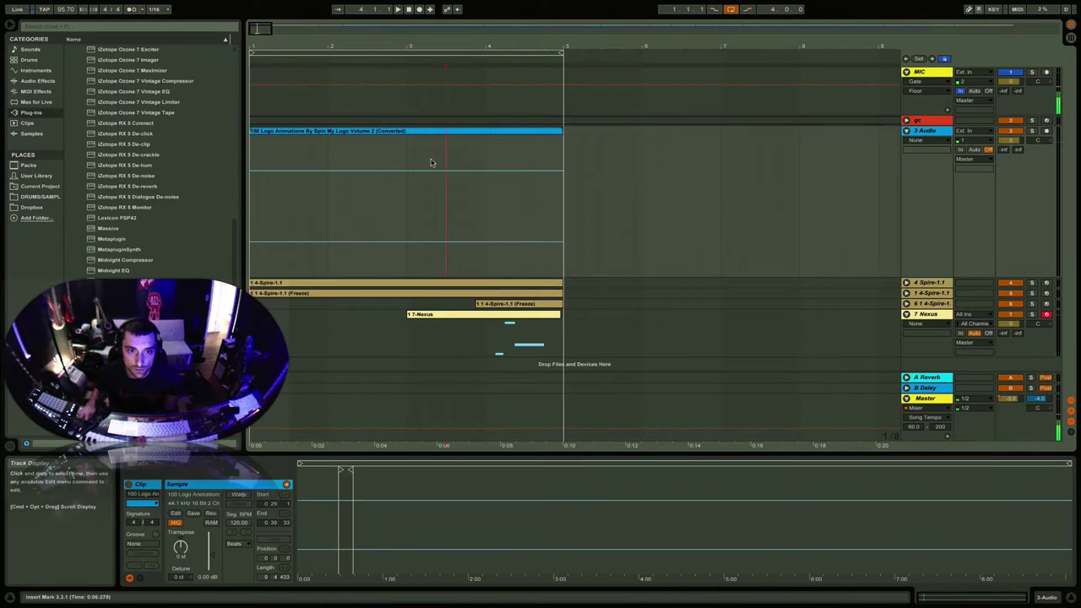
left_click(347, 161)
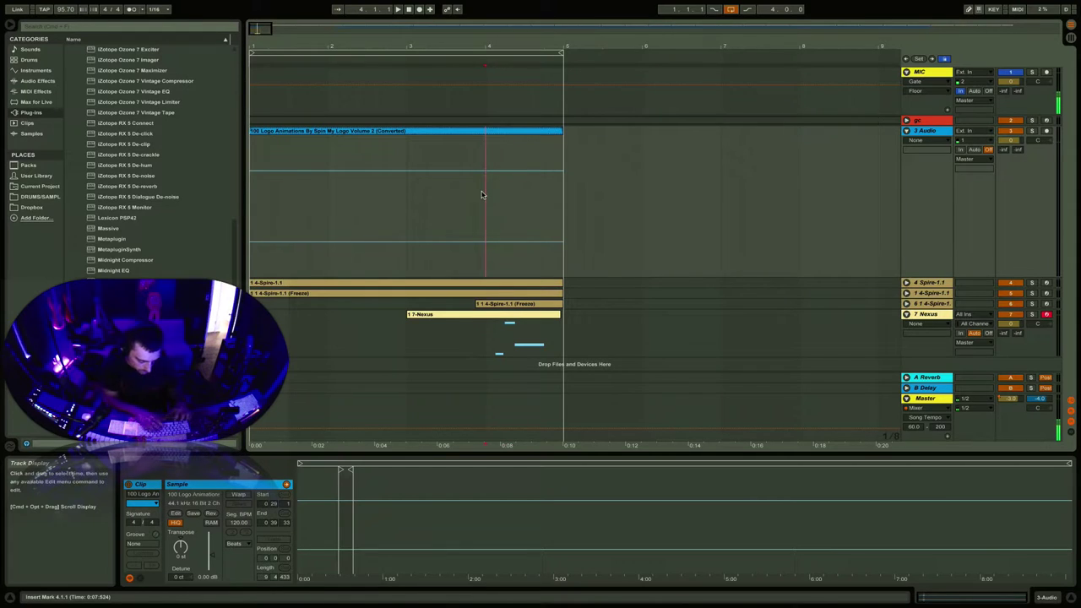
key("alt+super+v")
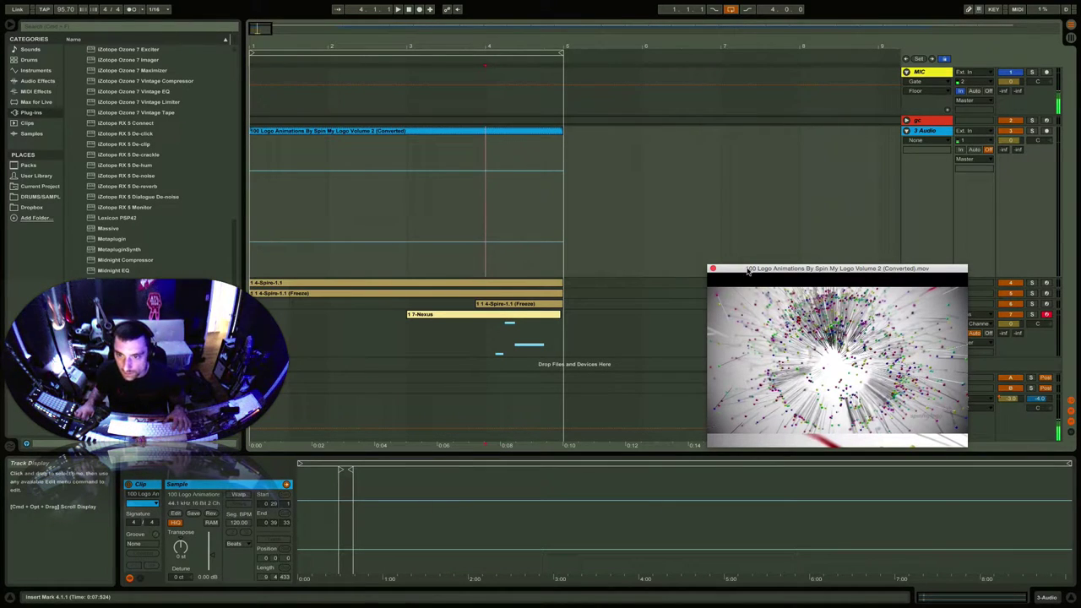
left_click_drag(748, 269, 668, 224)
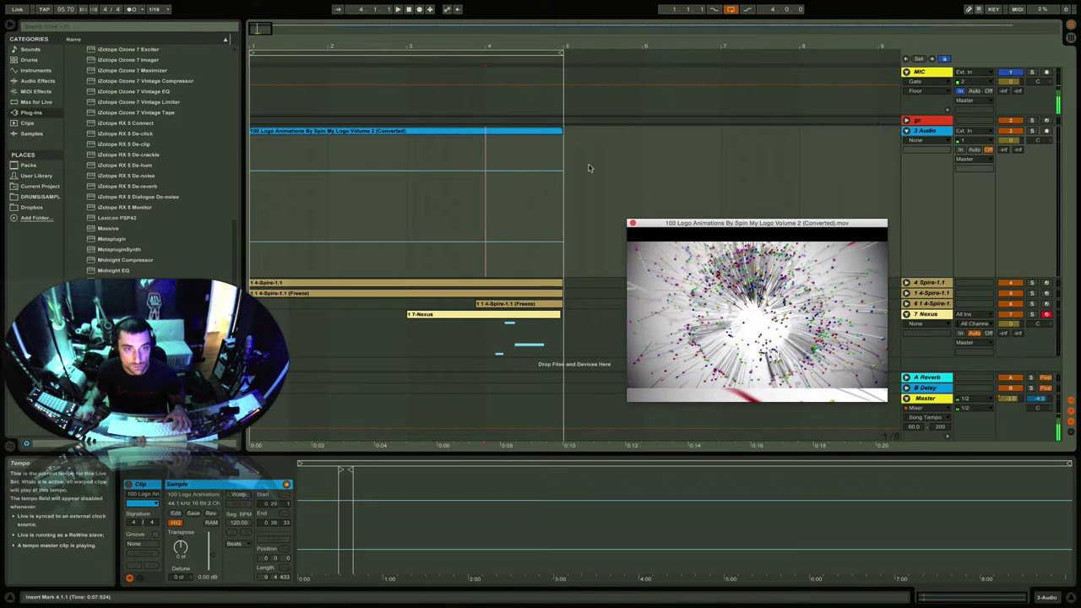
left_click_drag(656, 227, 674, 136)
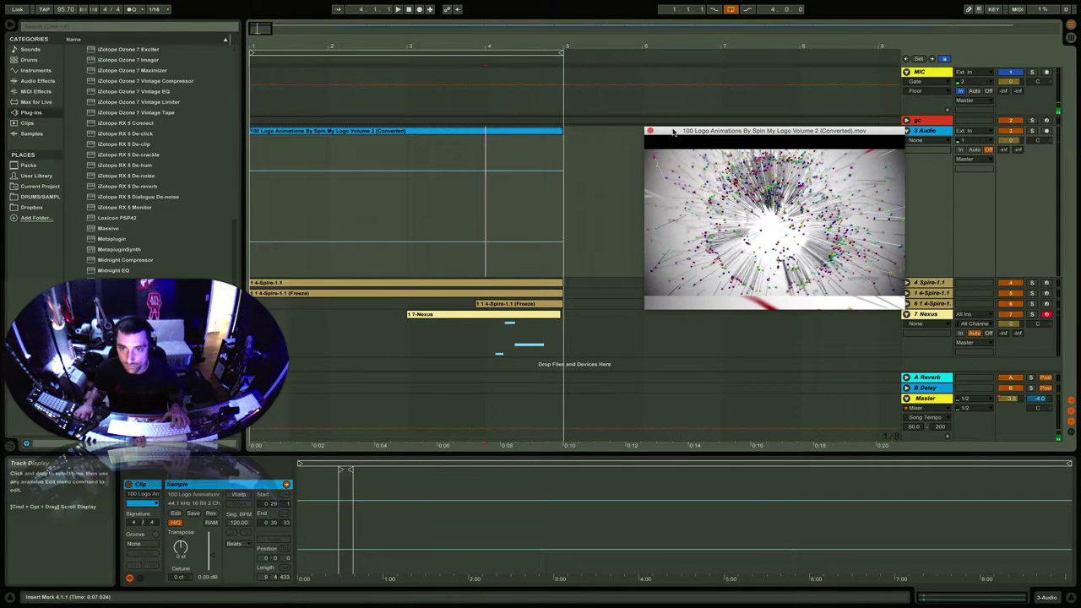
left_click_drag(673, 131, 665, 128)
left_click(399, 9)
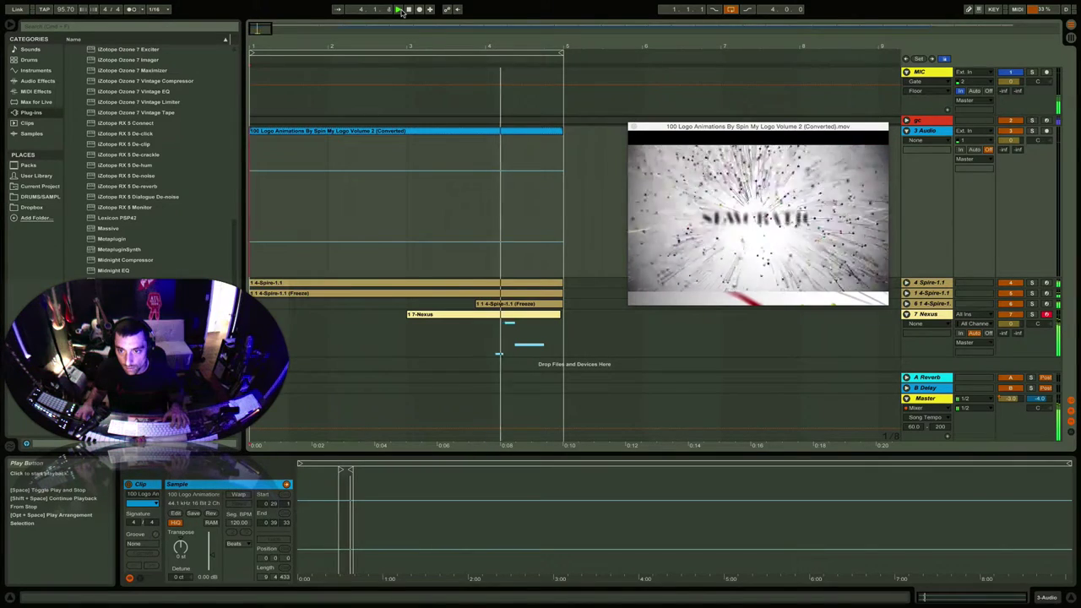
Step: Add an Auto Filter after Nexus on the Nexus track and lower its low-pass frequency to 3.75 kHz with 21% resonance
left_click(944, 317)
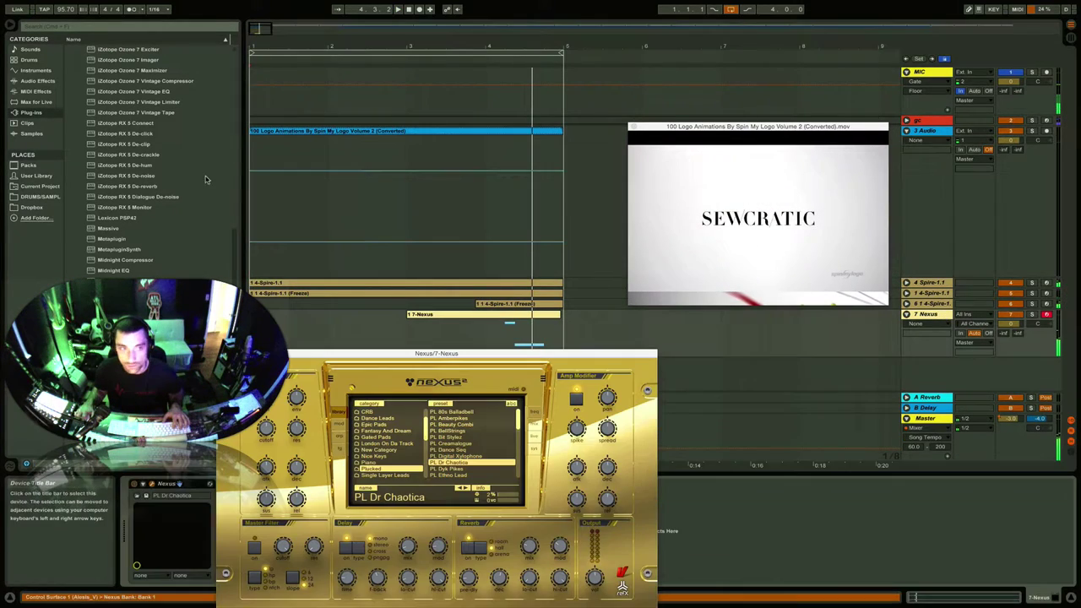
left_click(38, 80)
double_click(96, 70)
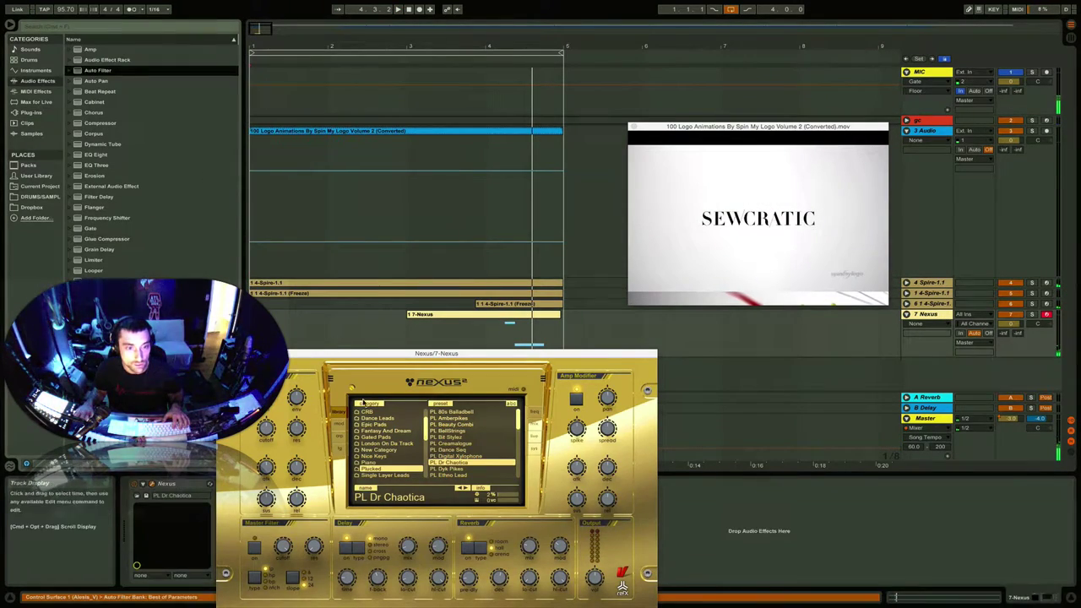
left_click_drag(352, 541, 333, 538)
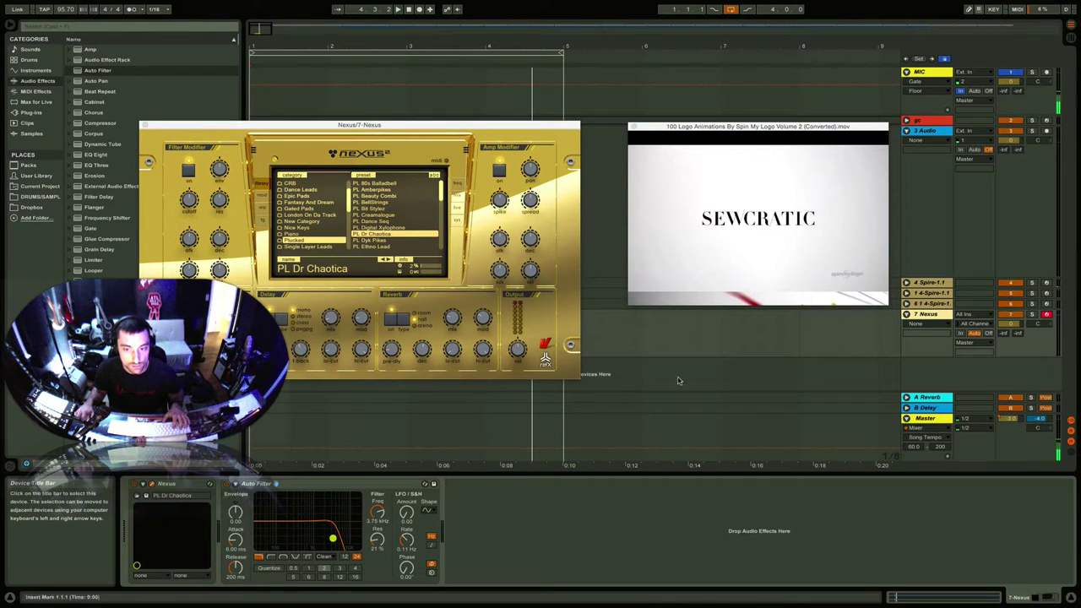
Step: Lower the Nexus track's volume to -6.4 dB in the mixer, return to the arrangement and close the Nexus window
key("Tab")
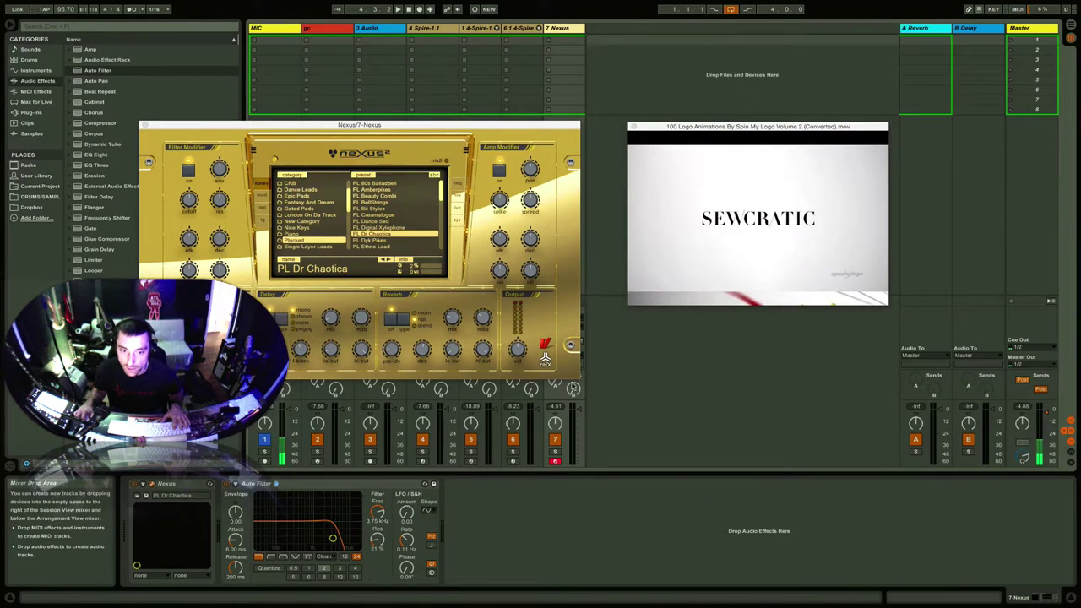
left_click_drag(579, 408, 580, 414)
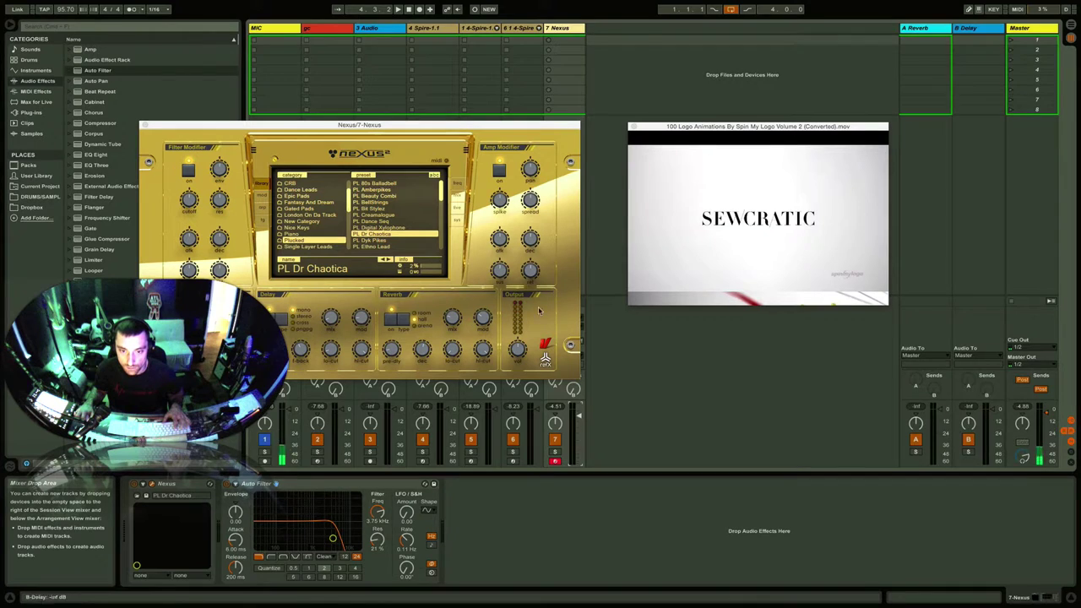
key("Tab")
left_click_drag(161, 125, 23, 62)
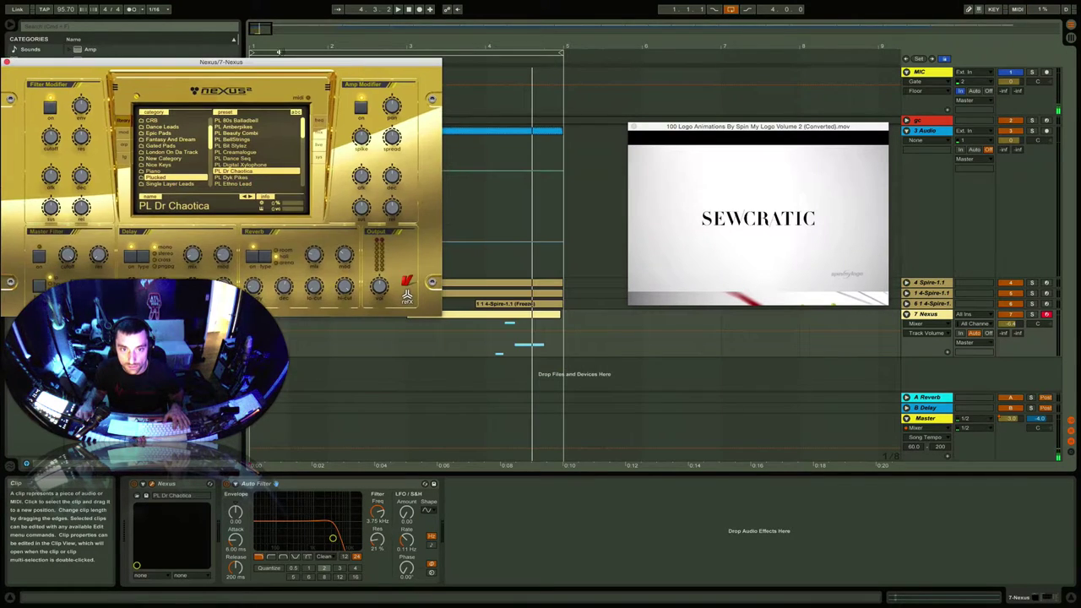
left_click(7, 63)
Step: Play the arrangement and set the Nexus track's Auto Filter to 2.43 kHz with 19% resonance
key("space")
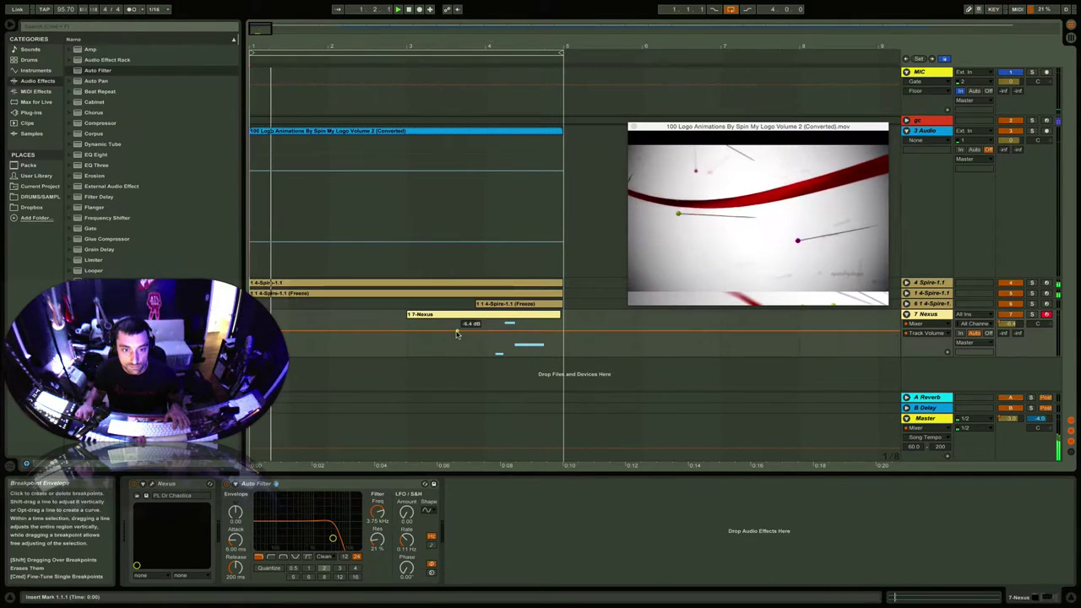
left_click(474, 342)
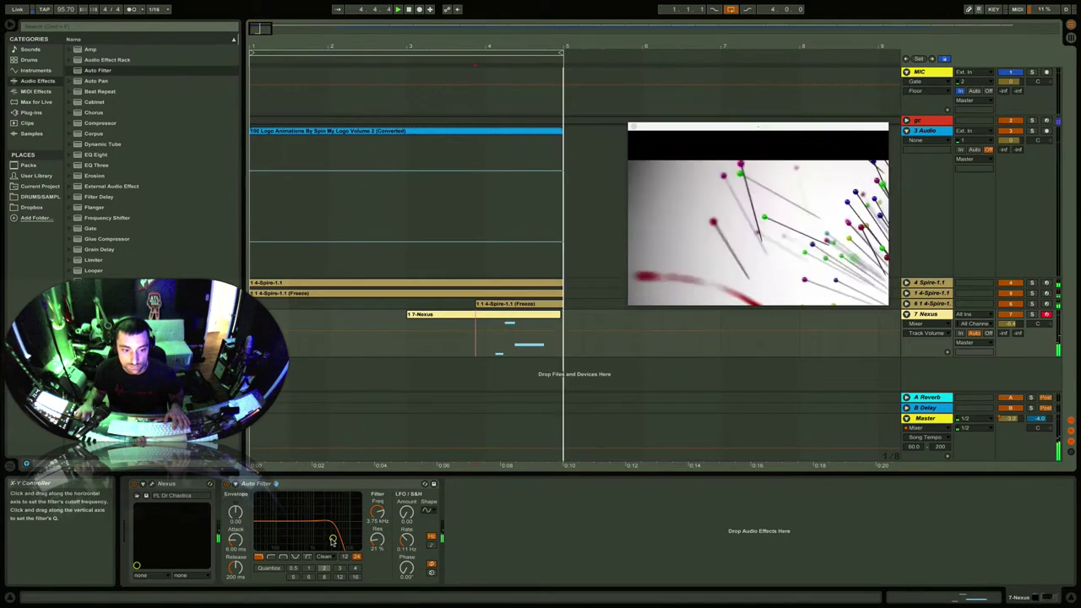
left_click_drag(333, 541, 326, 539)
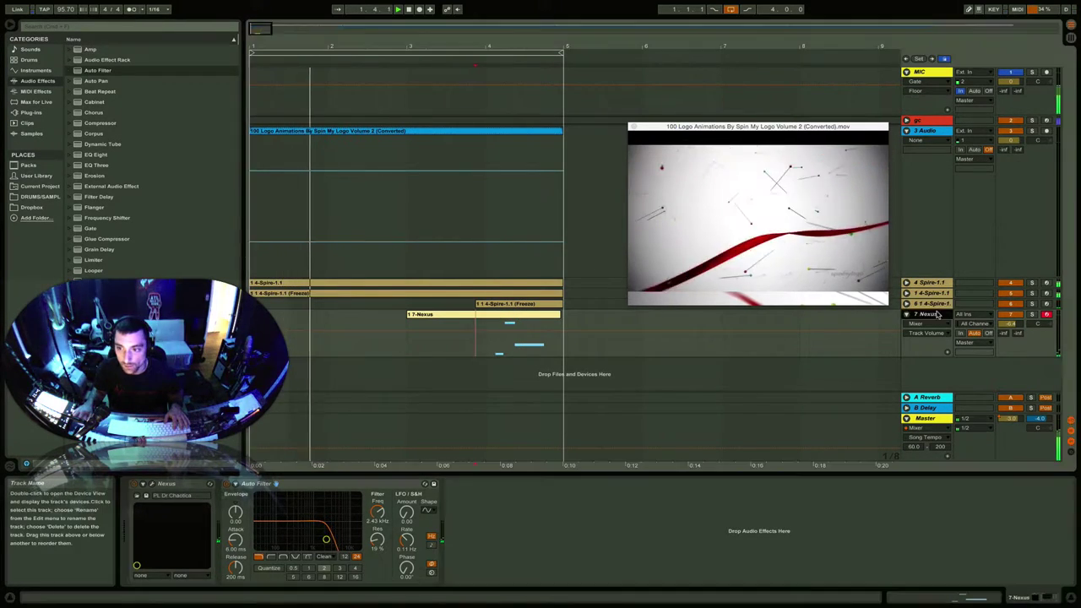
Step: Open the Nexus plug-in, adjust the delay mix of the PL Dr Chaotica sound and close its window
left_click(153, 484)
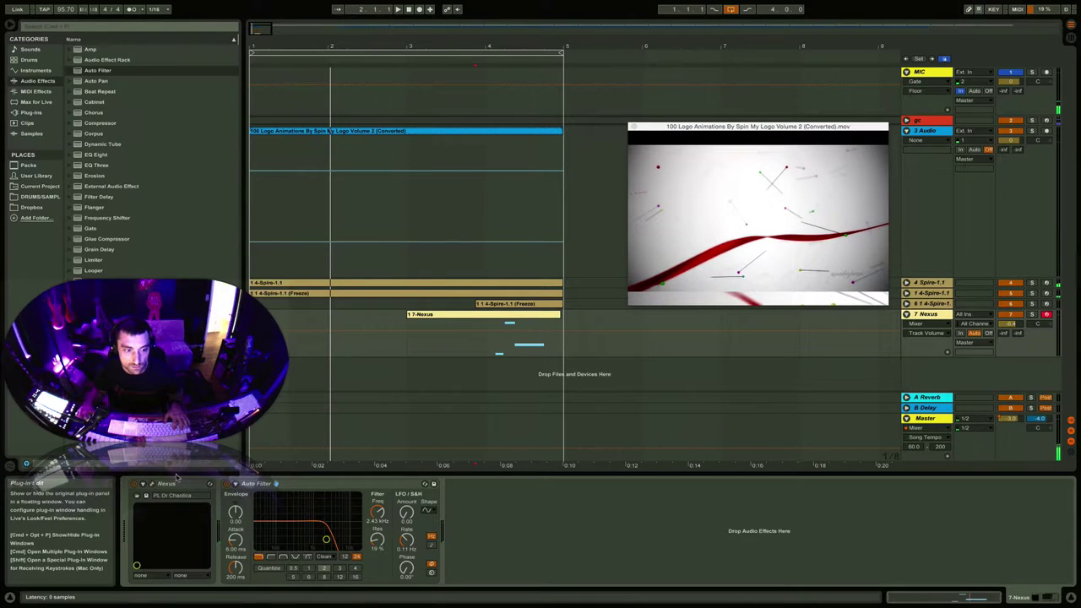
left_click(193, 262)
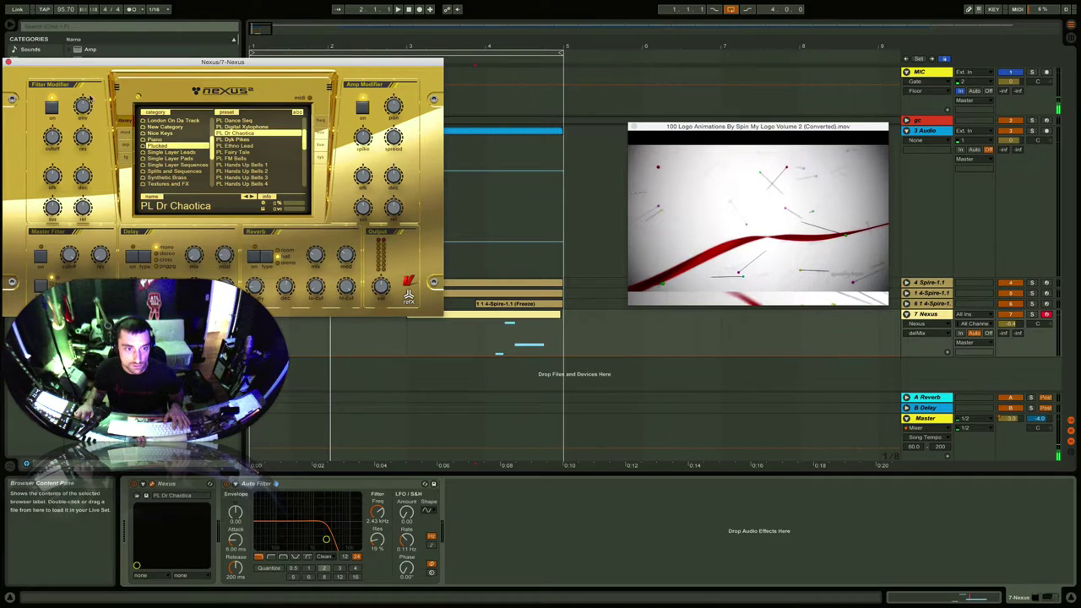
left_click(8, 62)
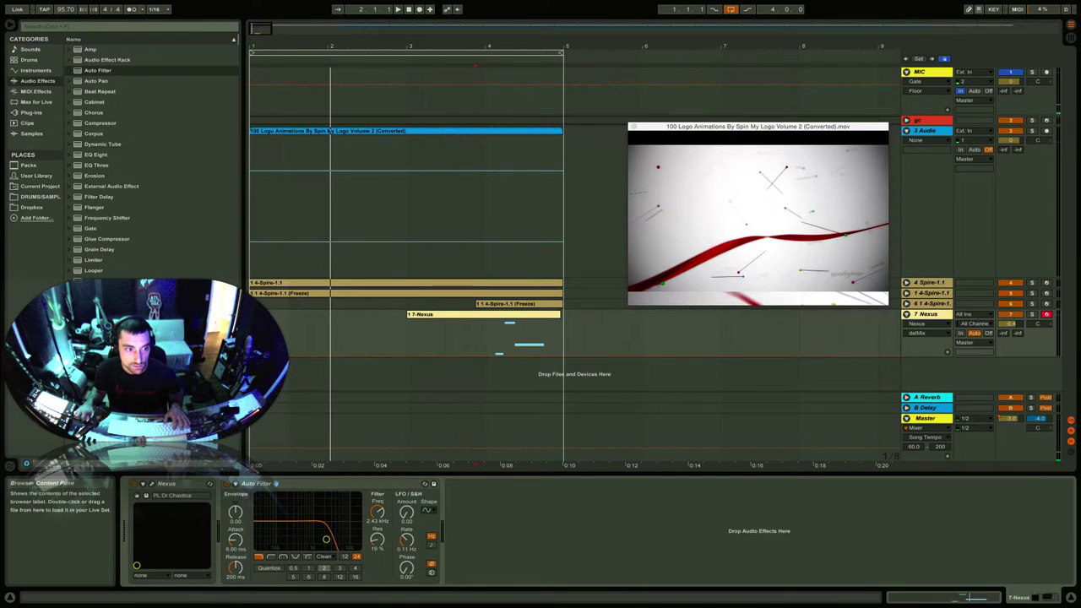
Step: Add a Reverb after the Nexus track's Auto Filter at 55% Dry/Wet and lengthen its decay time to more than 3 s
key("Return")
key("space")
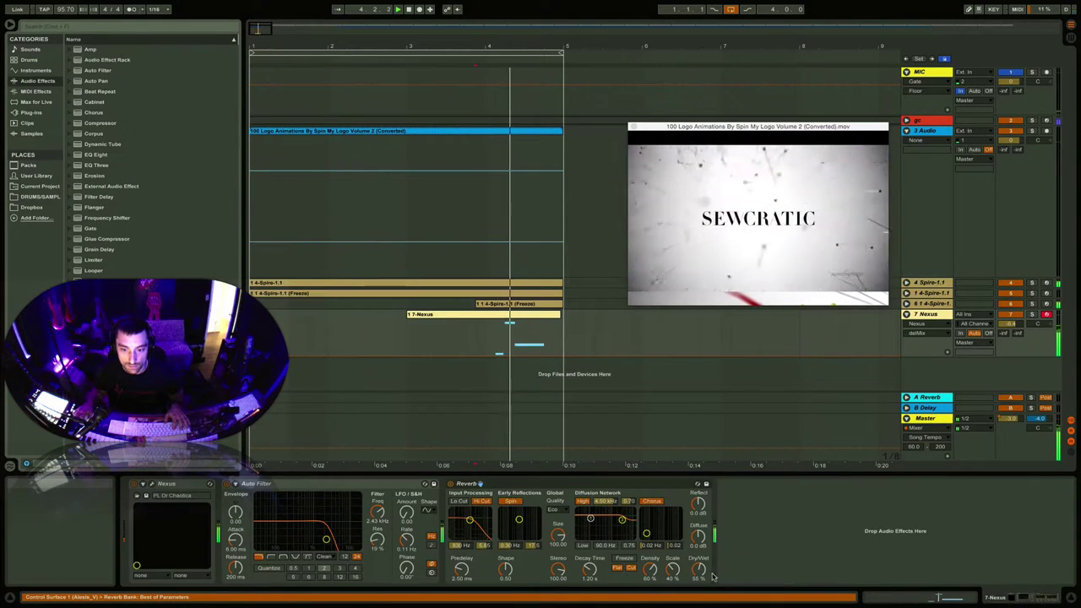
left_click(587, 574)
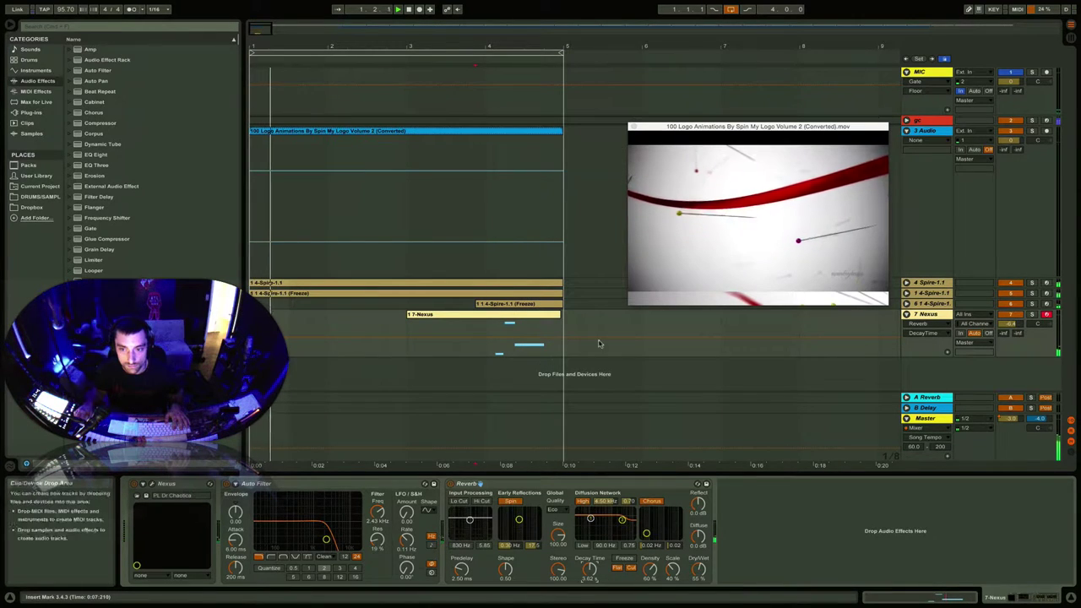
Step: Automate the Nexus track volume with a curved fade-out ending at bar 5, and play it back
left_click(920, 323)
left_click(926, 362)
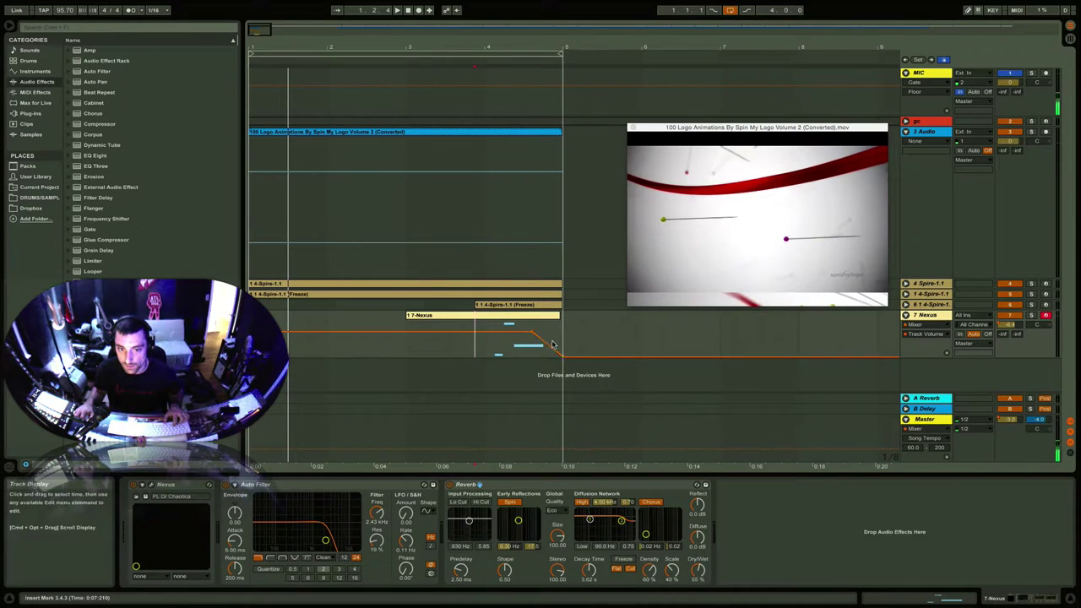
key("alt")
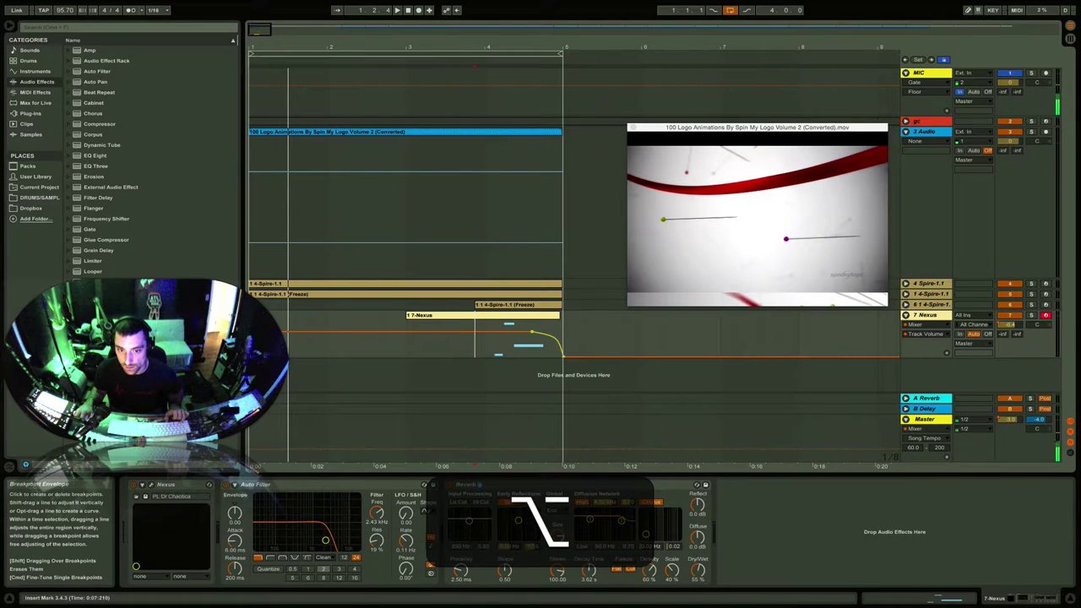
key("space")
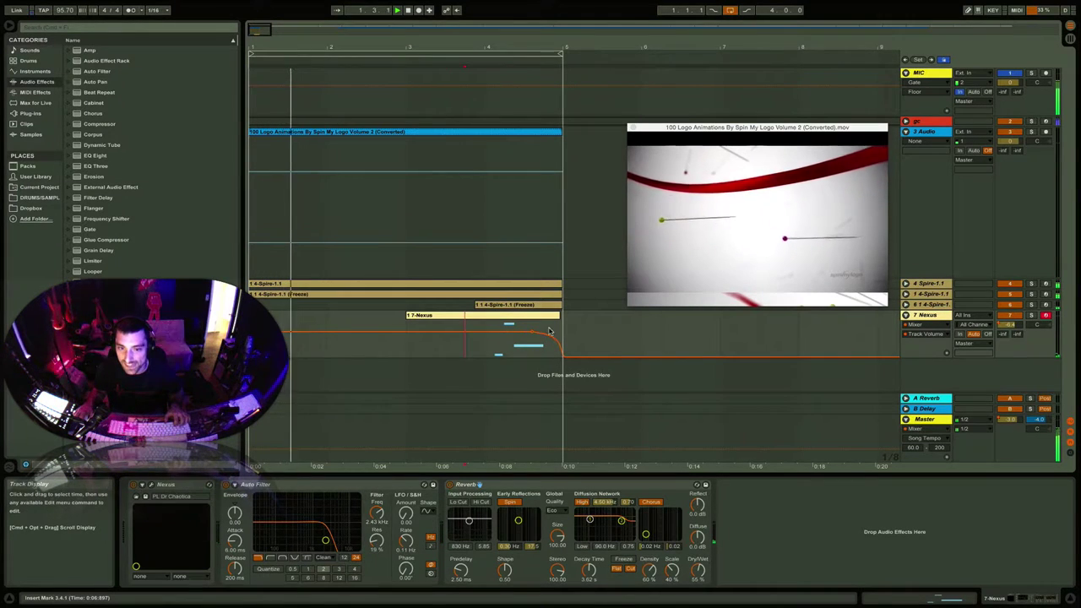
Step: Trim the empty start of the Nexus clip to just before bar 4 and check the lower tracks during playback
left_click_drag(406, 316, 485, 318)
scroll(549, 304, "down", 2)
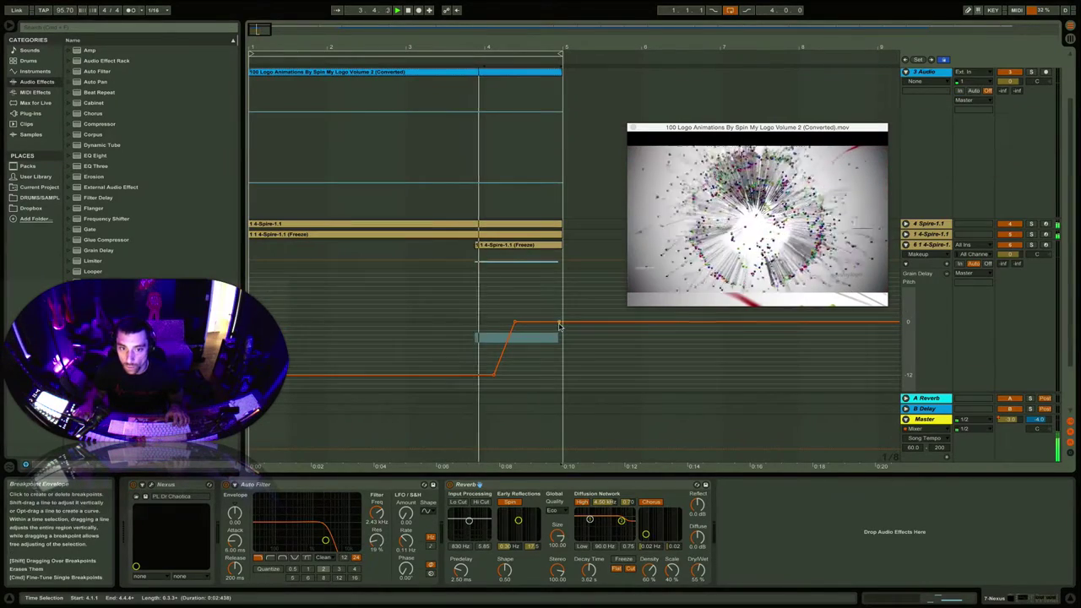
scroll(760, 181, "up", 2)
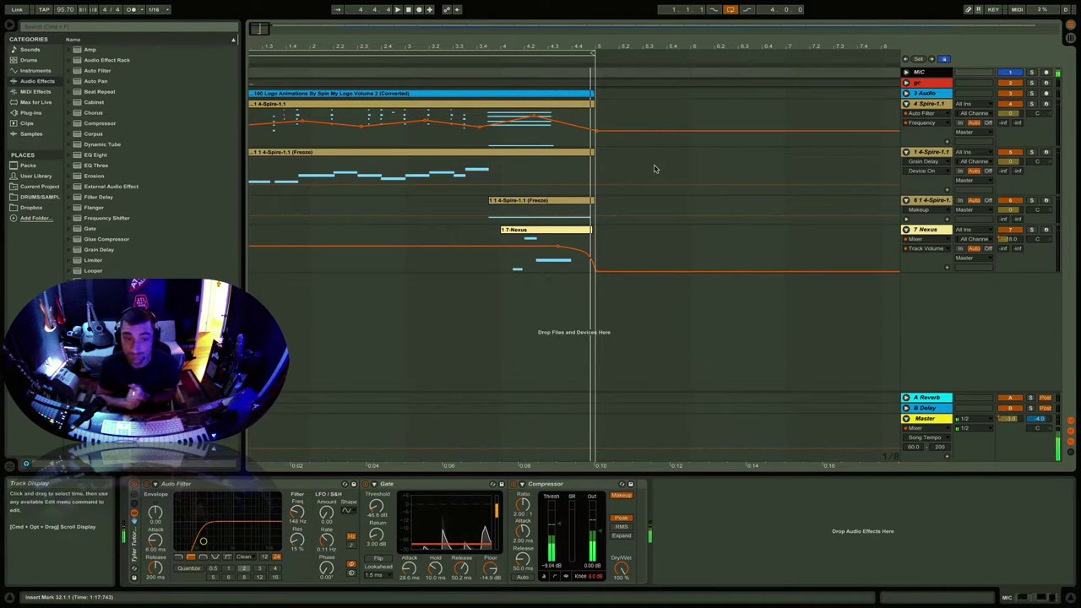
Step: Reopen the logo video and enlarge its window to cover the arrangement
key("super+alt+v")
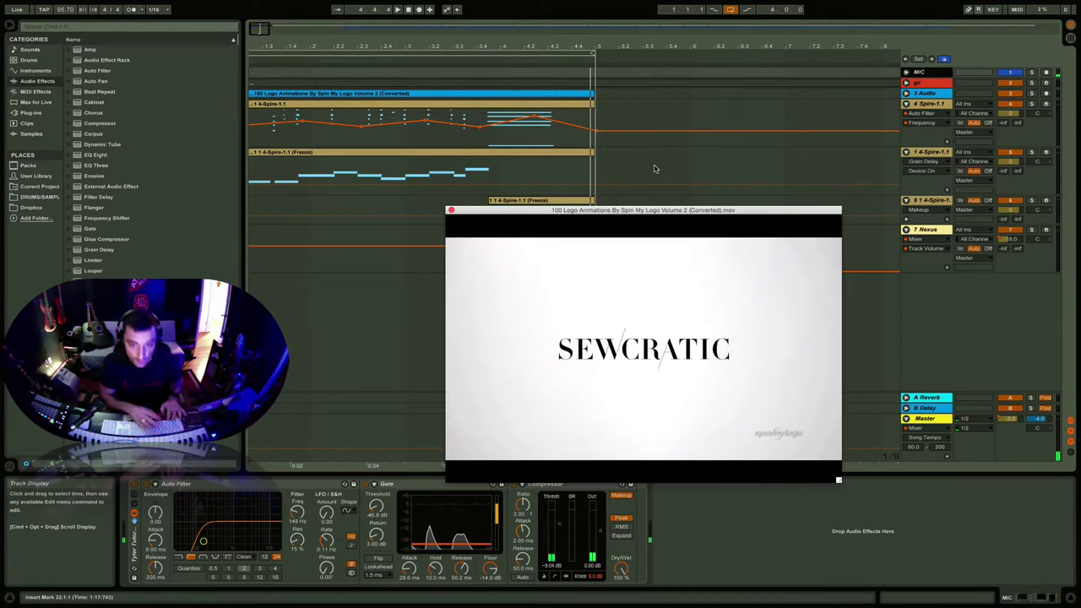
left_click_drag(648, 212, 449, 51)
left_click_drag(642, 319, 976, 514)
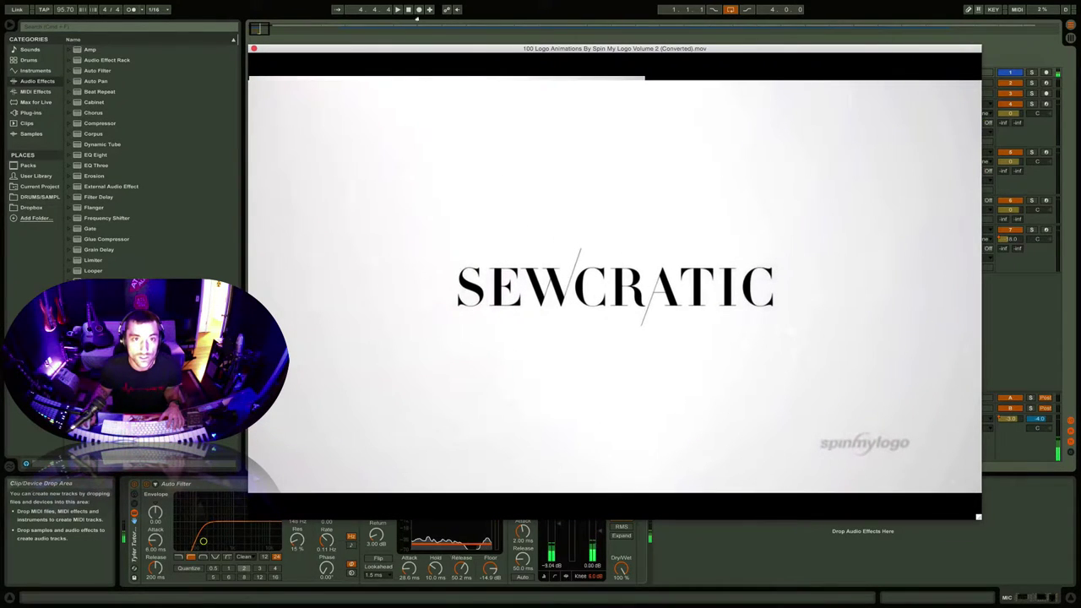
Step: Play the finished score with the video from the beginning, and close the video window
left_click(408, 9)
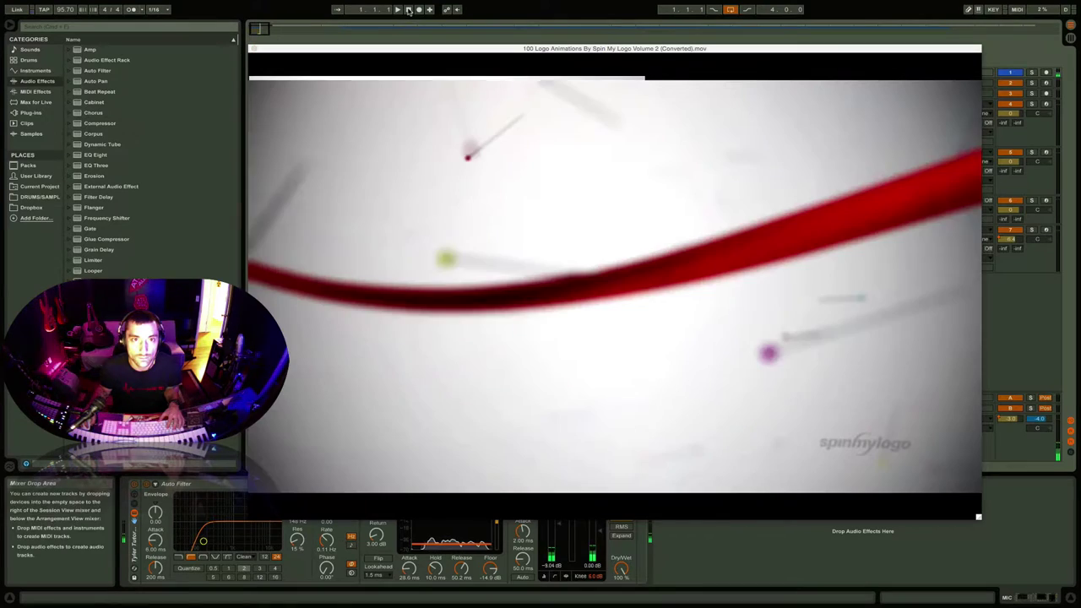
left_click(397, 9)
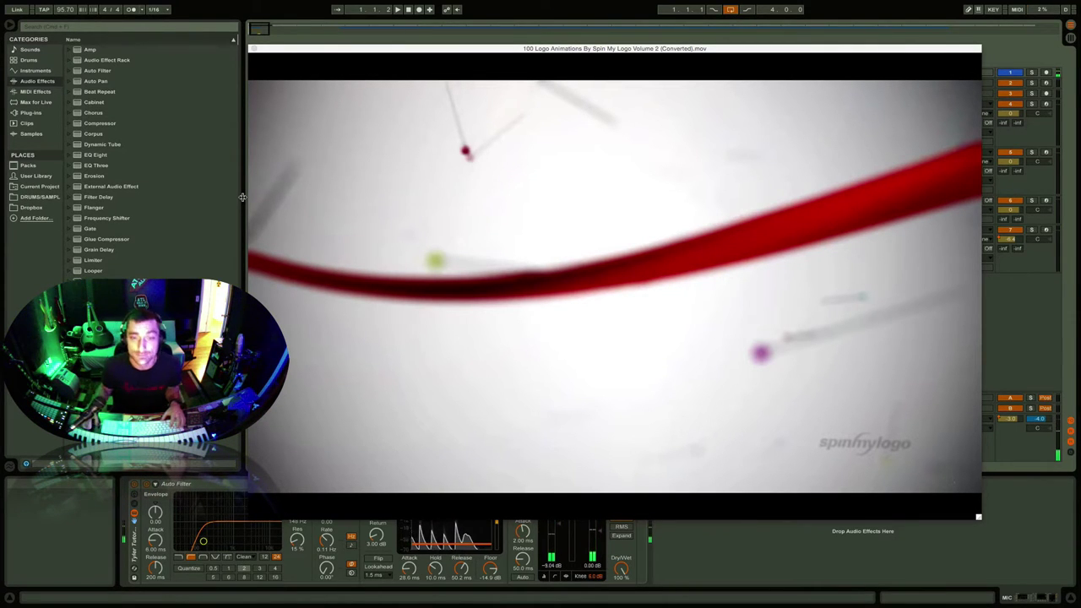
left_click(254, 49)
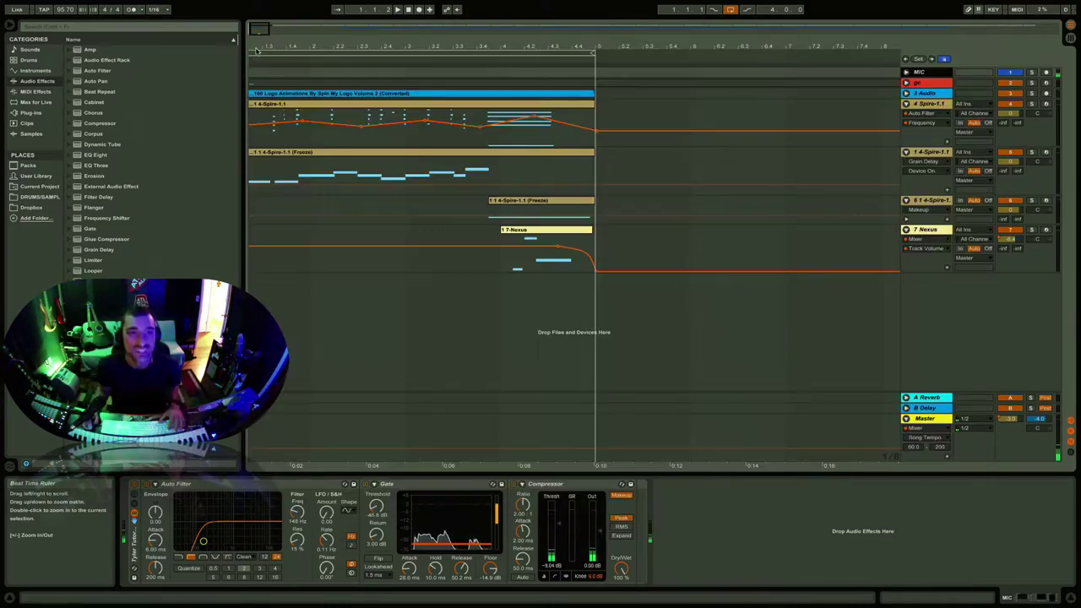